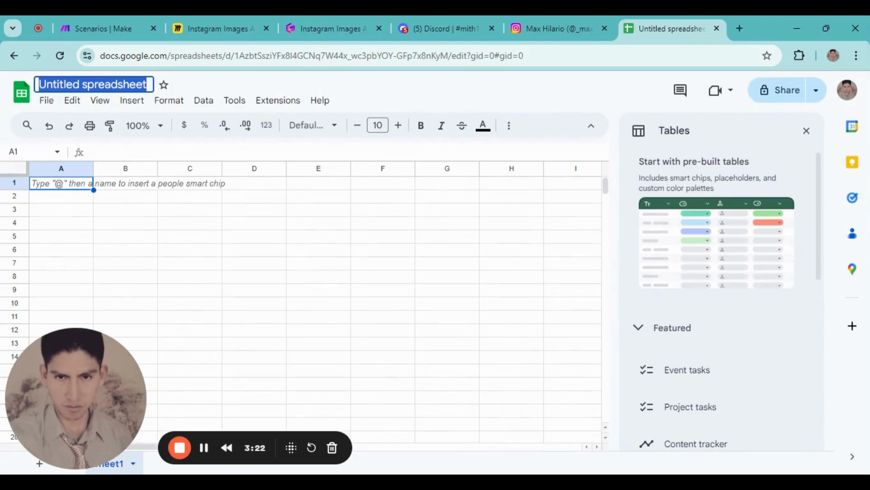
Step: Rename the untitled spreadsheet as Instagram Images
type("Insa")
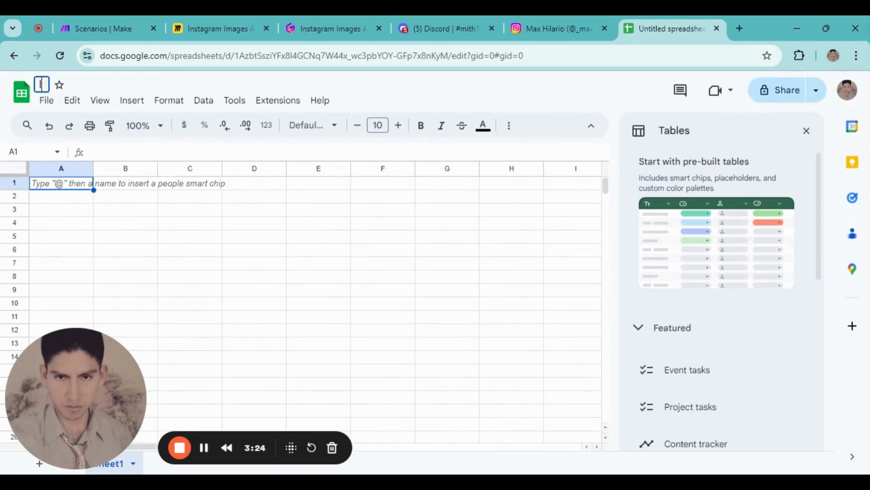
key("BackSpace")
type("tagram Image")
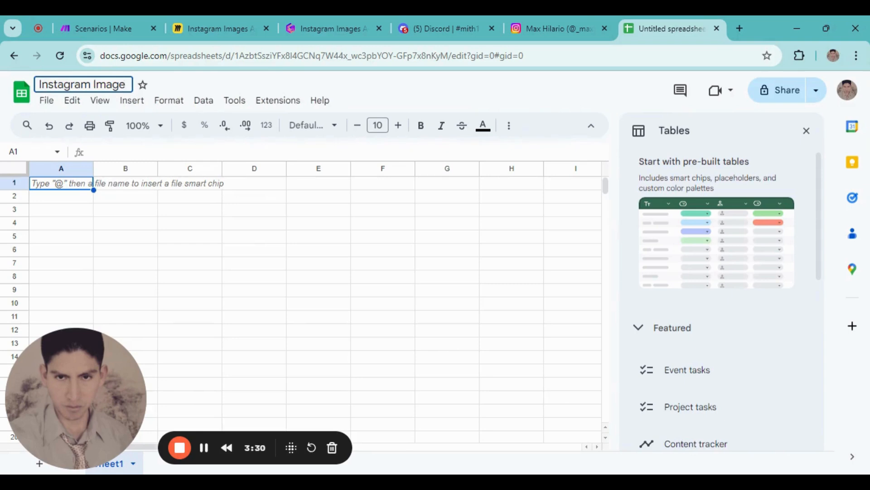
type("s")
left_click(130, 222)
Step: Enter the column headers Title, URL, Date and Post in cells A1 to D1
left_click(66, 187)
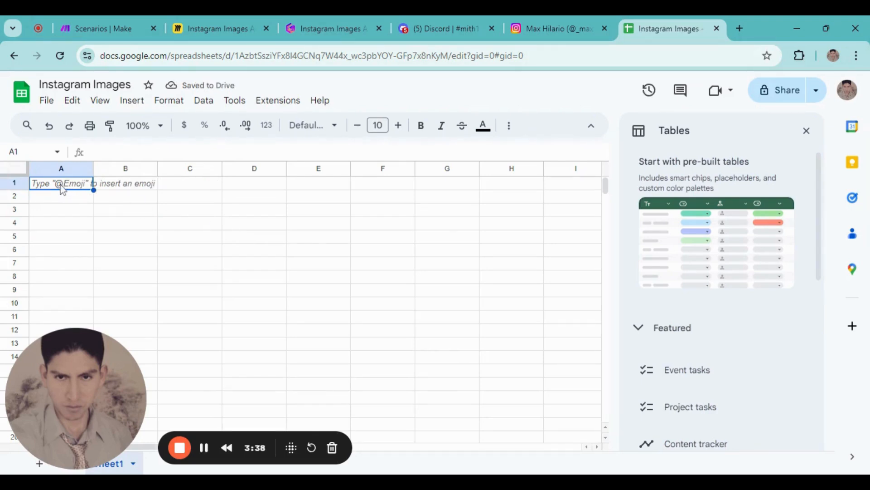
double_click(62, 187)
type("Title")
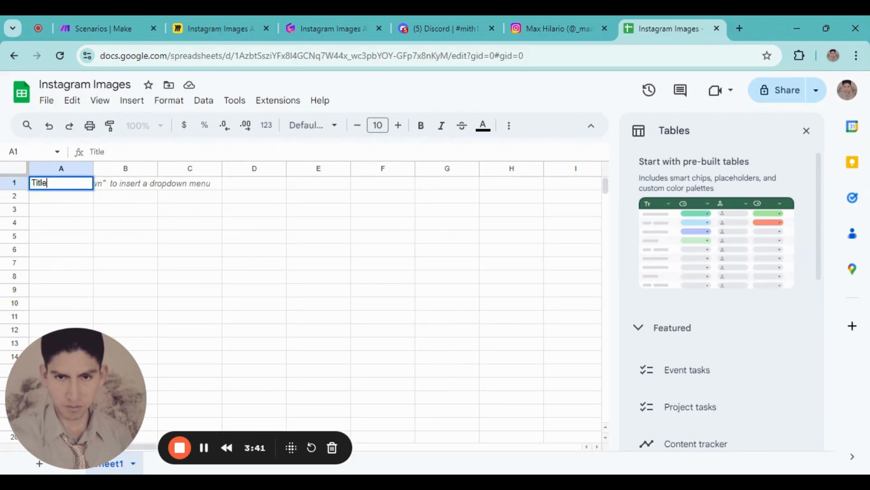
left_click(148, 188)
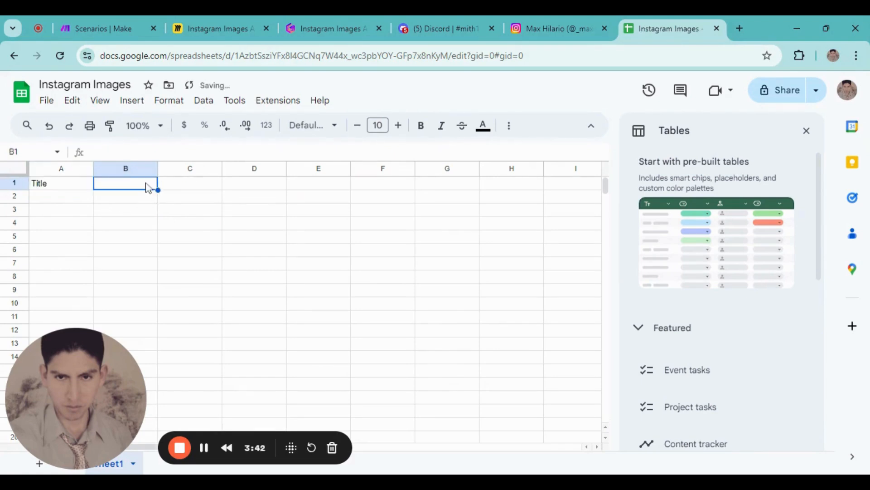
type("UR")
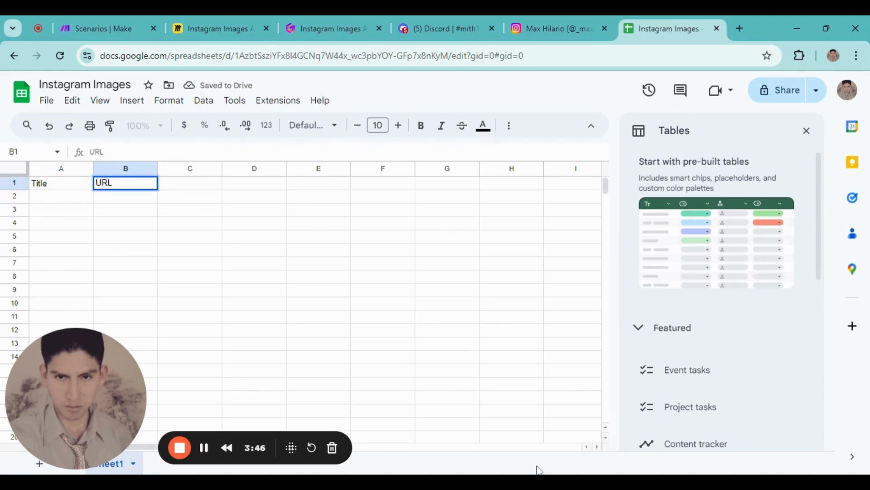
type("L")
left_click(194, 189)
type("Date")
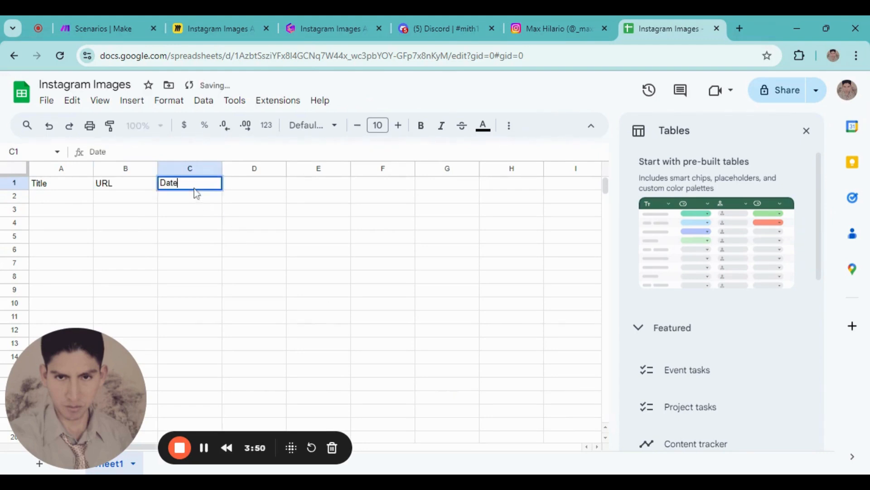
key("Tab")
type("Pos")
left_click(211, 210)
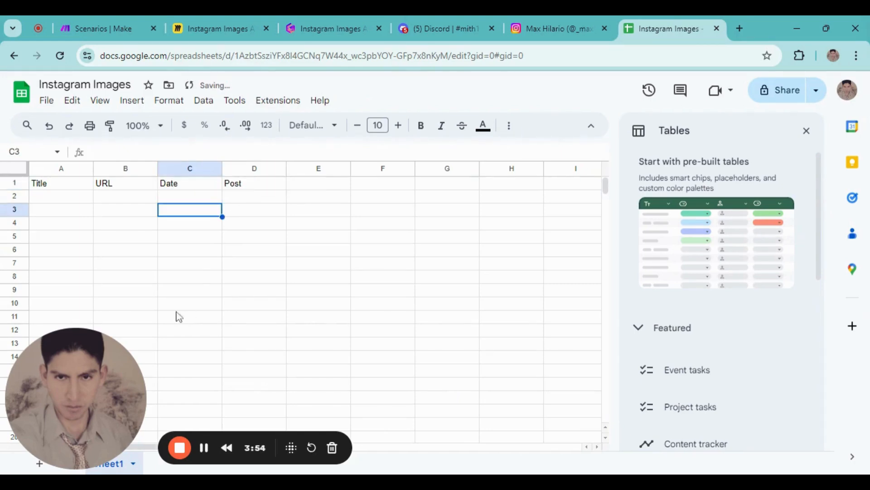
left_click(230, 185)
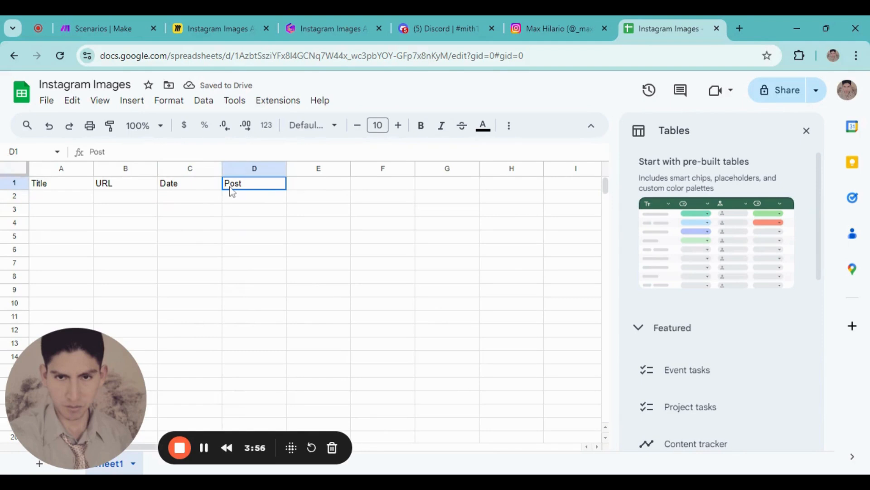
left_click(232, 239)
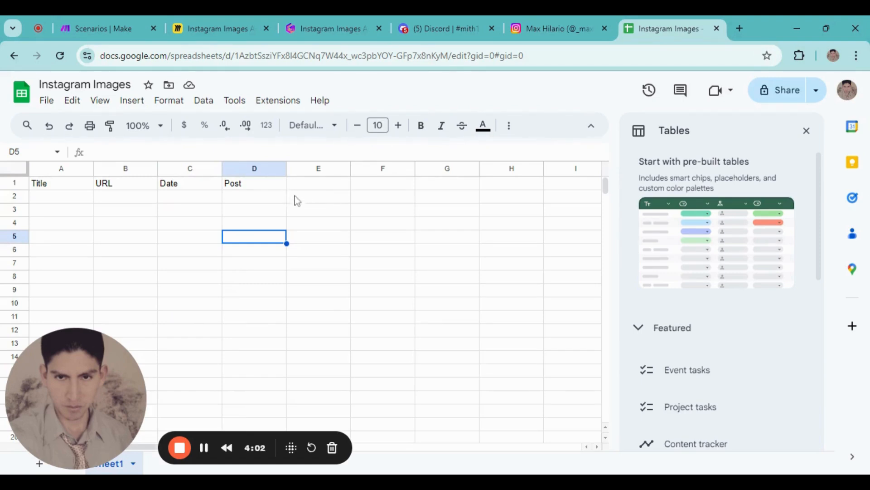
left_click(272, 185)
left_click(281, 226)
Step: Set the text color of the header cells A1:D1 to cyan
left_click_drag(233, 186, 39, 188)
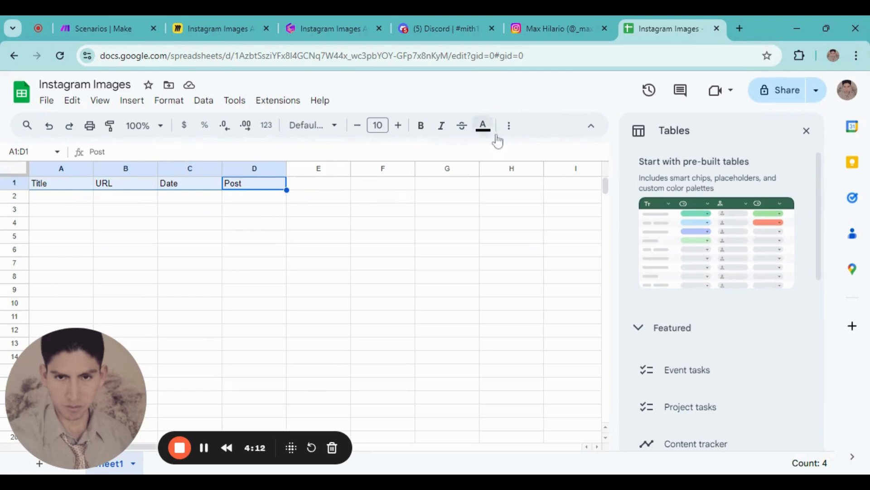
left_click(482, 127)
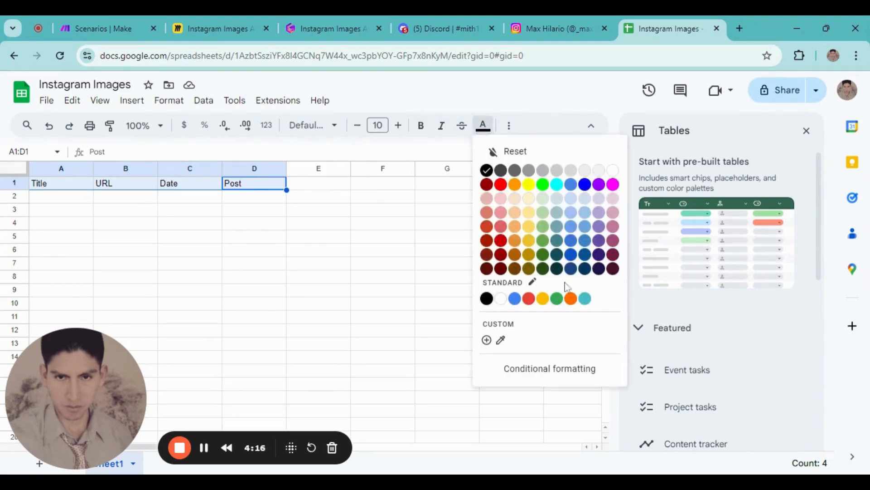
left_click(557, 184)
left_click(483, 127)
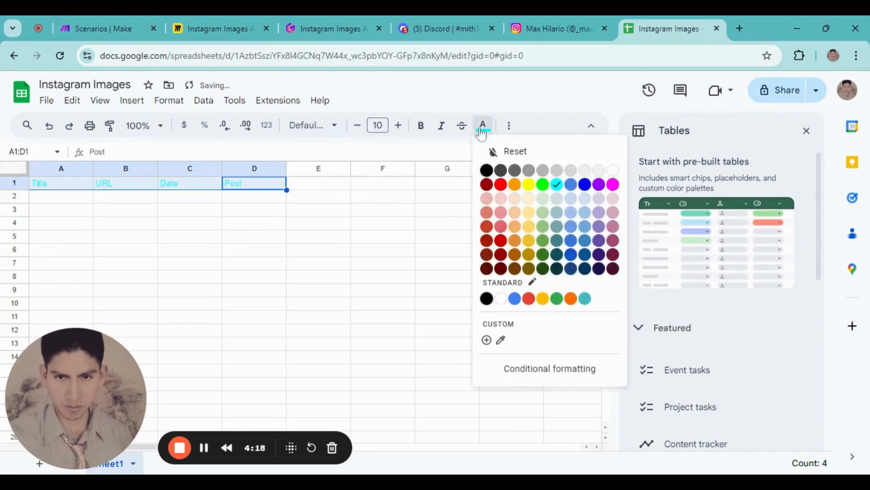
Step: Give the header cells A1:D1 a cyan fill and bold black text
left_click(807, 131)
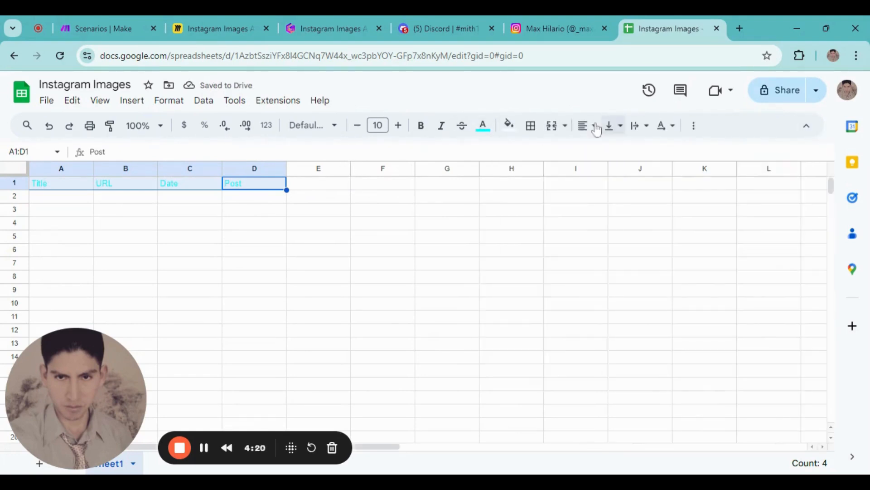
left_click(509, 129)
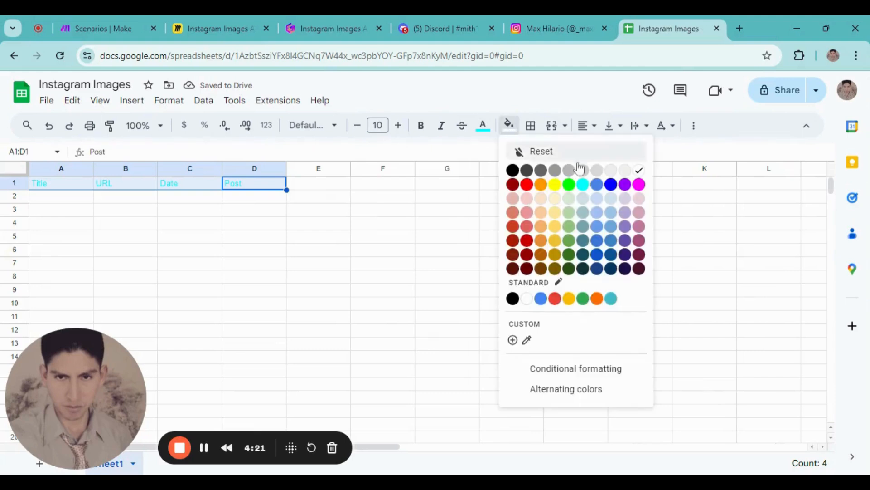
left_click(584, 186)
left_click(484, 126)
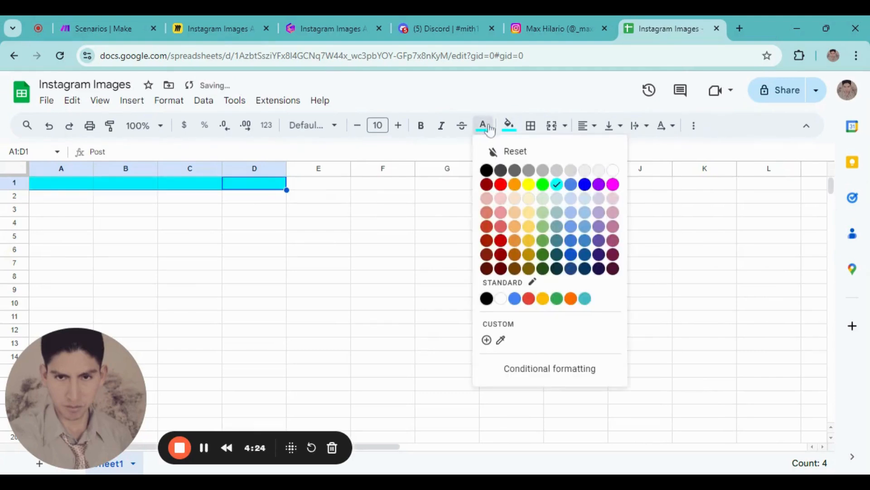
left_click(486, 171)
left_click(422, 126)
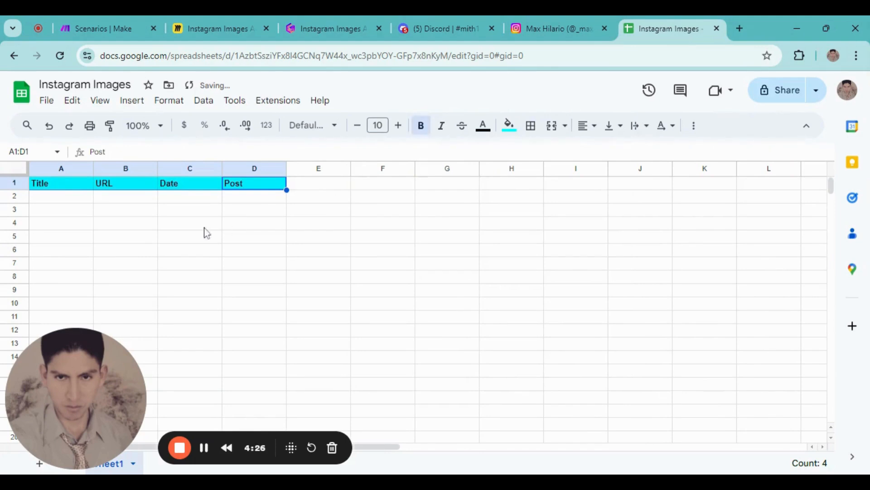
left_click(217, 225)
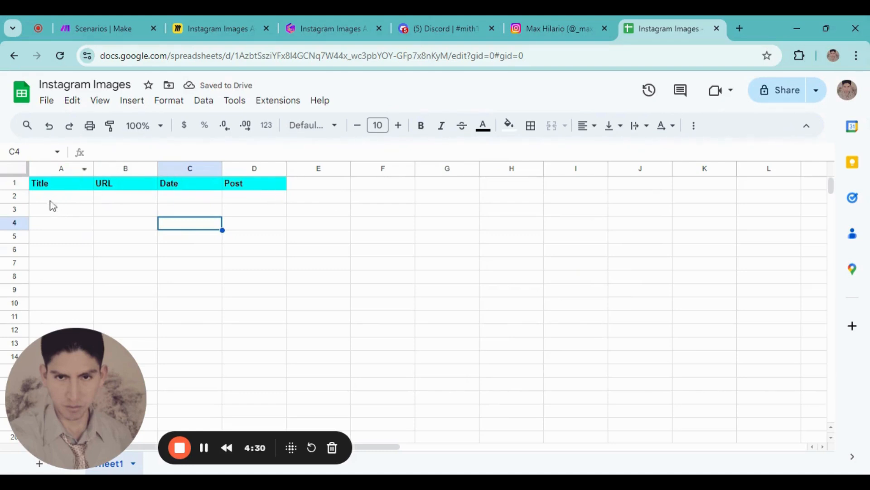
Step: Apply the Date number format to cell C2 under the Date header
left_click(186, 200)
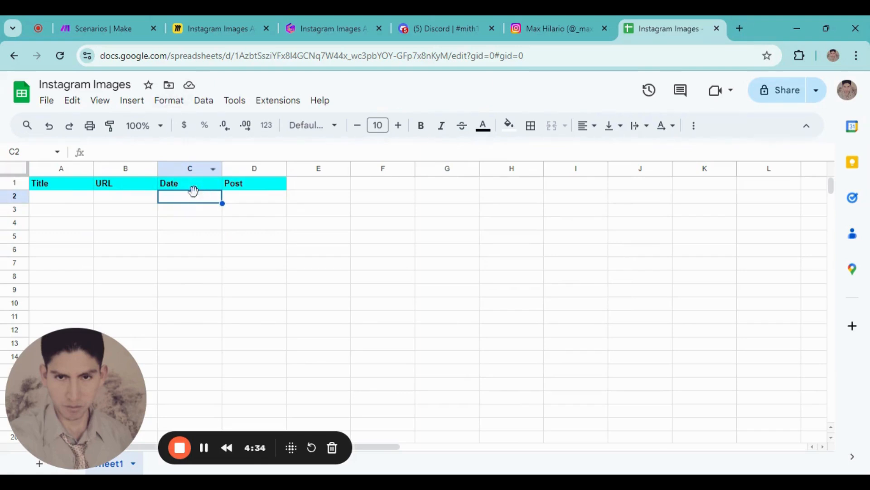
left_click(169, 101)
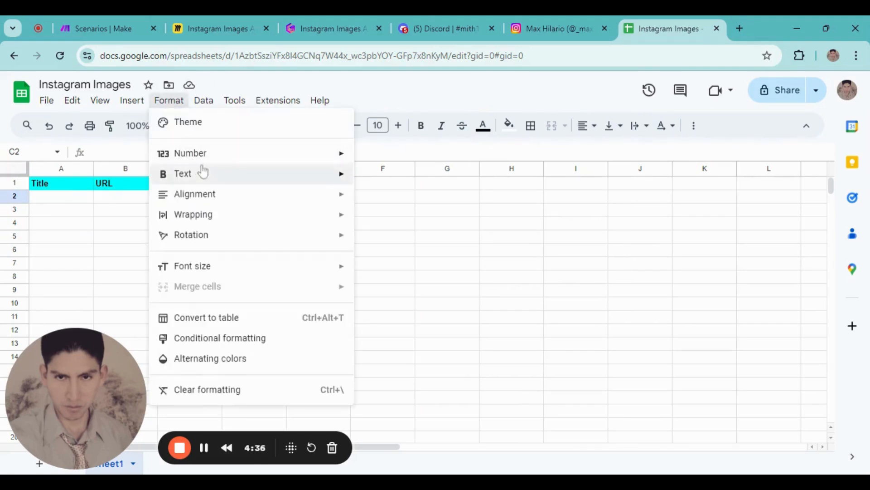
mouse_move(234, 156)
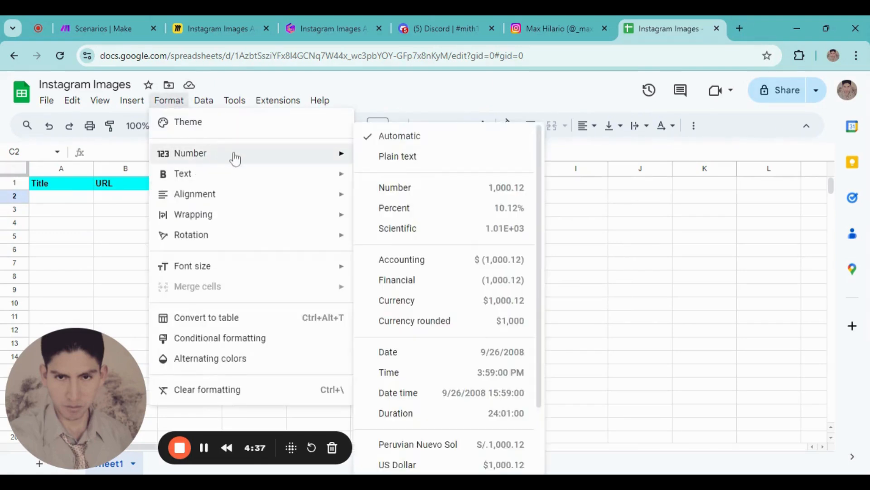
left_click(392, 354)
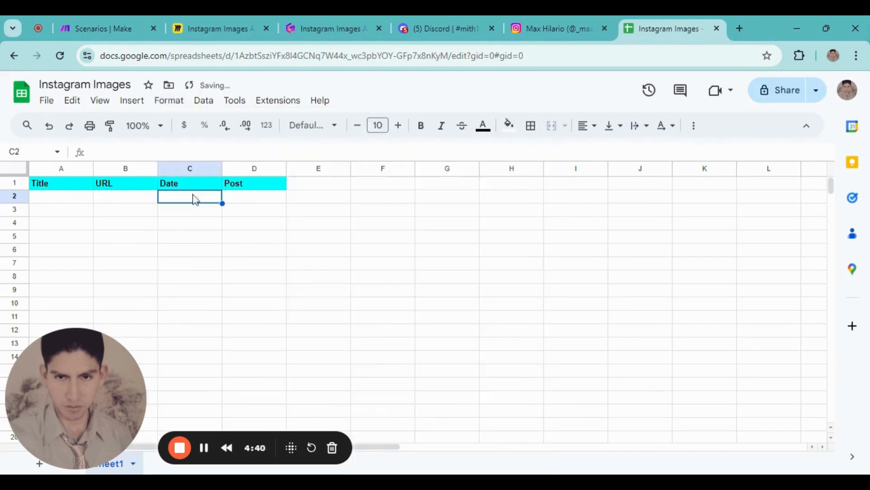
Step: Widen columns A, B, C and D so the four header columns have more room
left_click(272, 201)
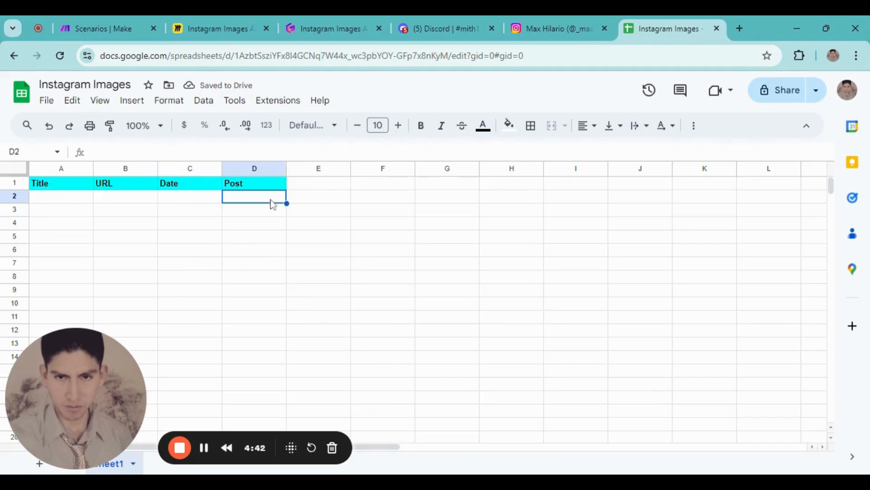
left_click_drag(94, 168, 117, 168)
left_click_drag(182, 169, 215, 168)
left_click_drag(280, 168, 320, 169)
left_click_drag(385, 168, 419, 169)
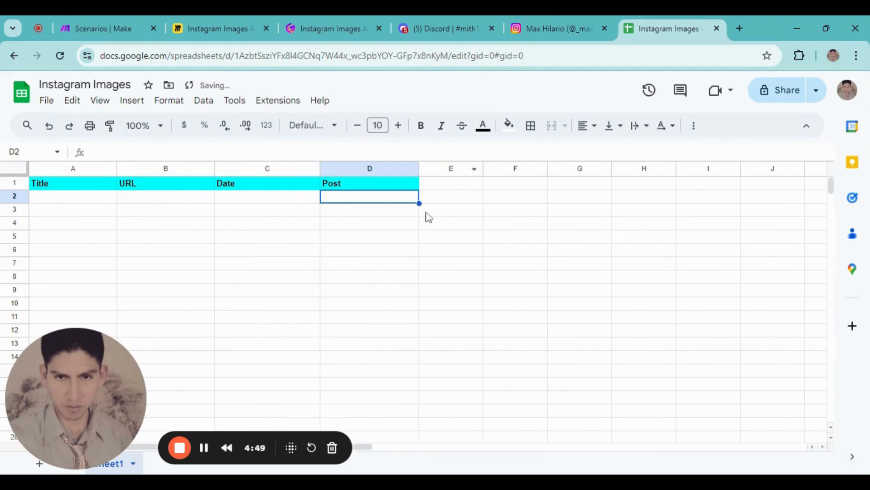
Step: Add a dropdown to cell D2 under the Post header with the options Posted and Scheduled
right_click(375, 202)
scroll(448, 391, "down", 1)
scroll(448, 391, "down", 3)
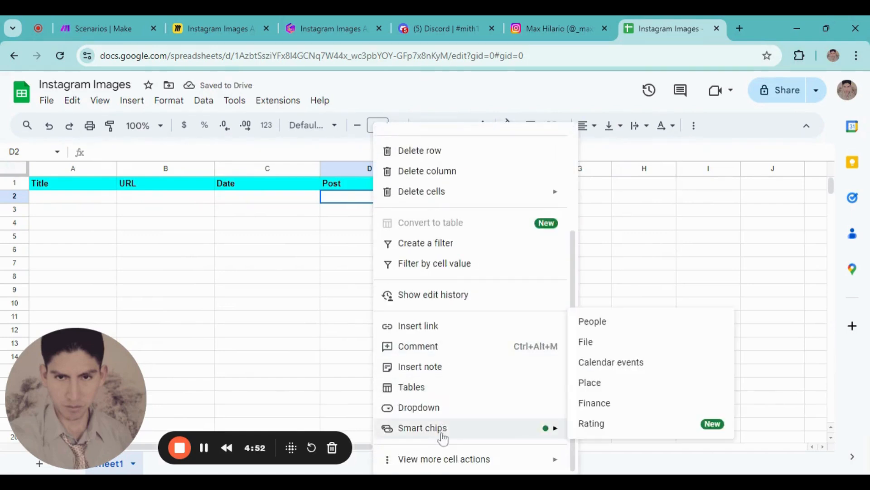
left_click(428, 408)
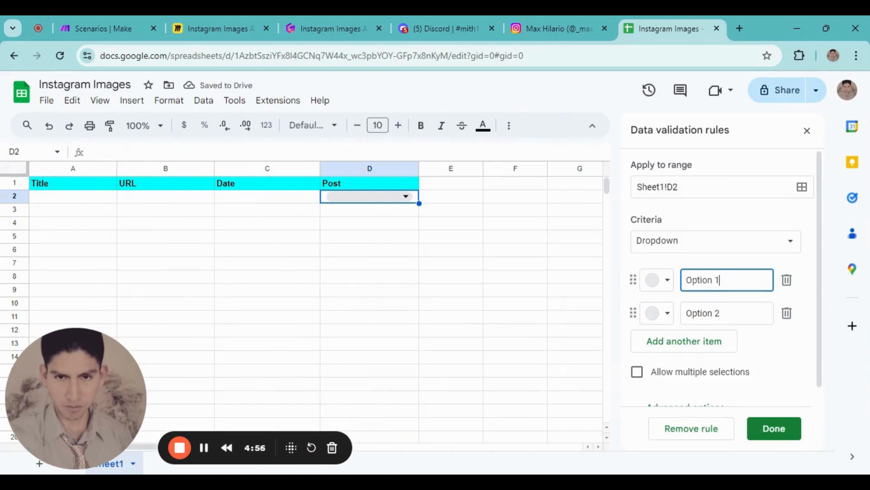
left_click_drag(723, 280, 675, 285)
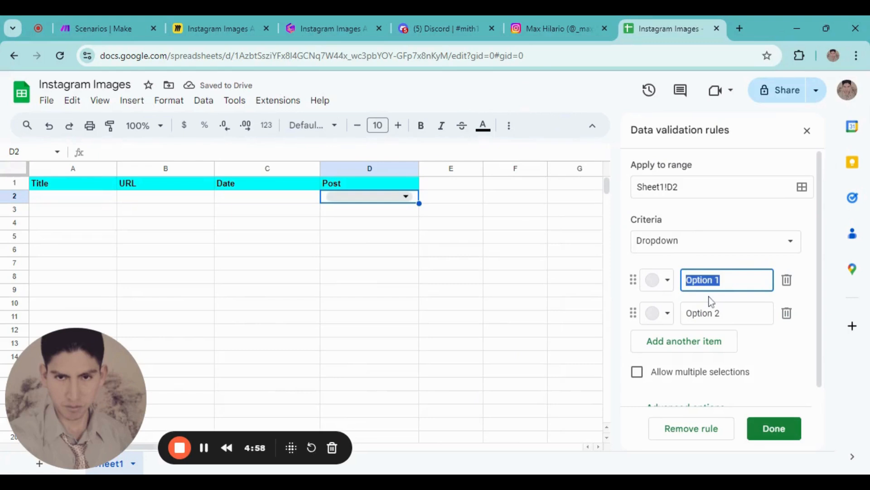
type("Posted")
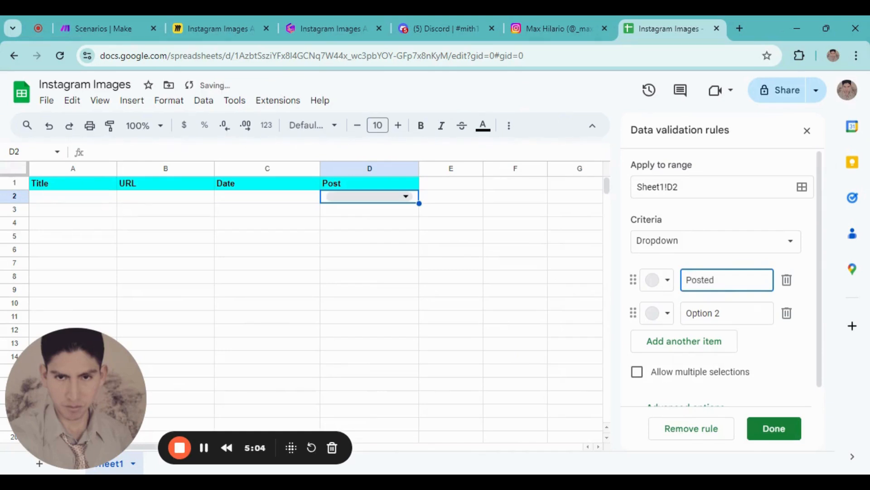
left_click_drag(732, 314, 668, 324)
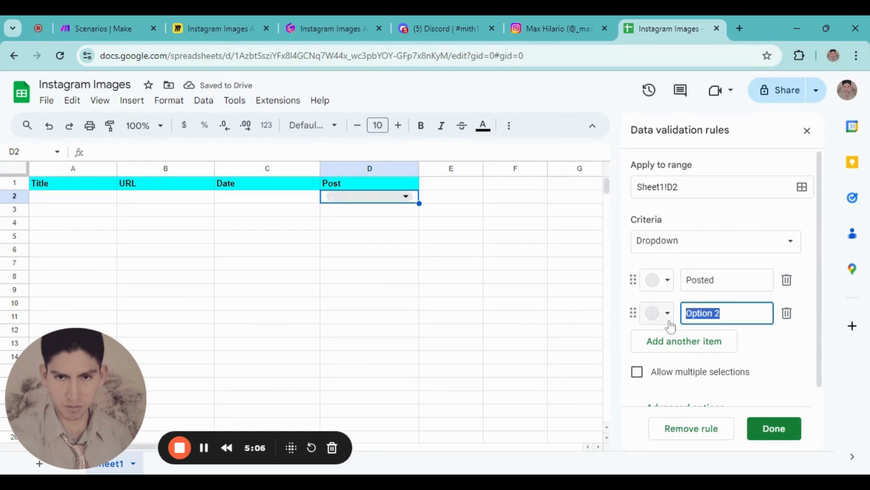
type("S")
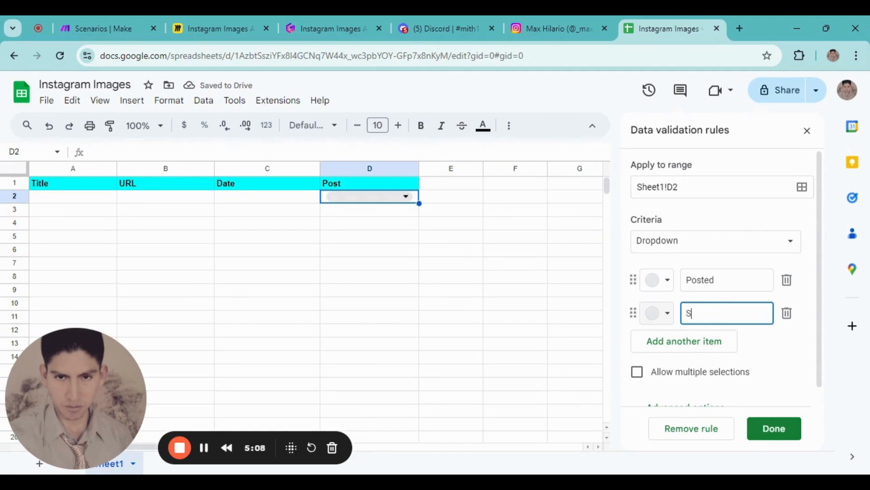
type("cheduled")
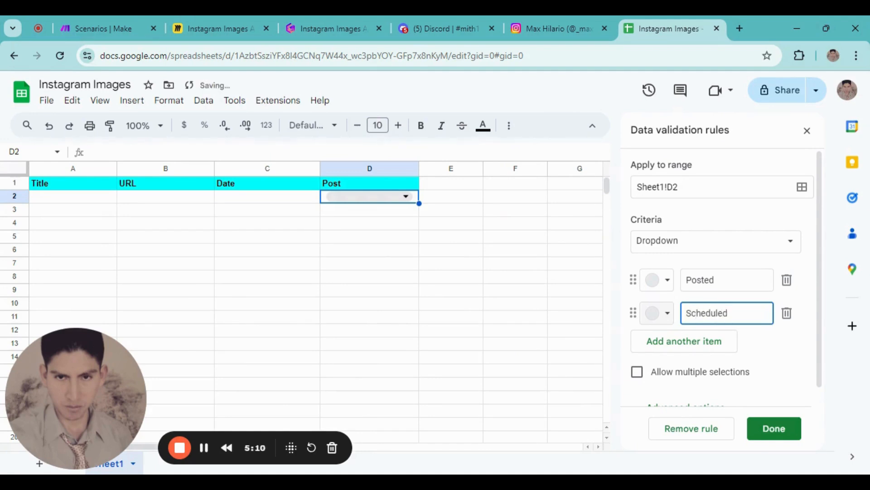
Step: Give the Posted option in D2's dropdown a green #54df12 background, save the rule, and select Scheduled in the cell
left_click(667, 280)
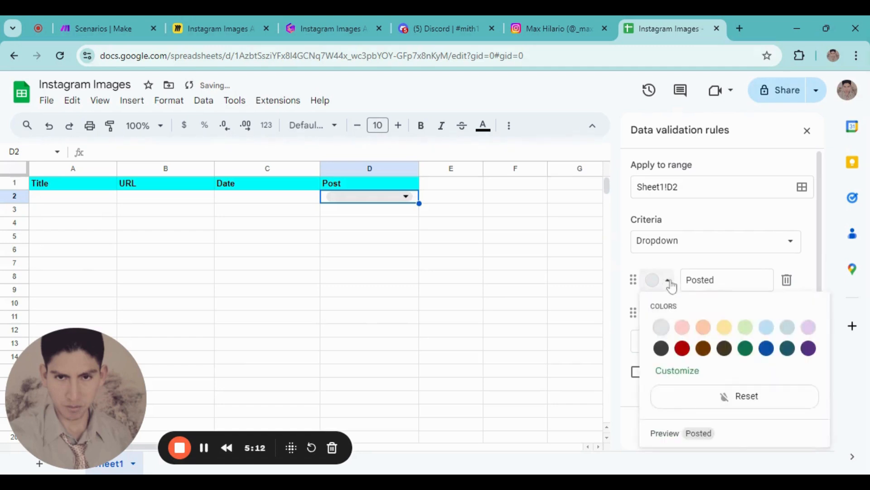
left_click(682, 371)
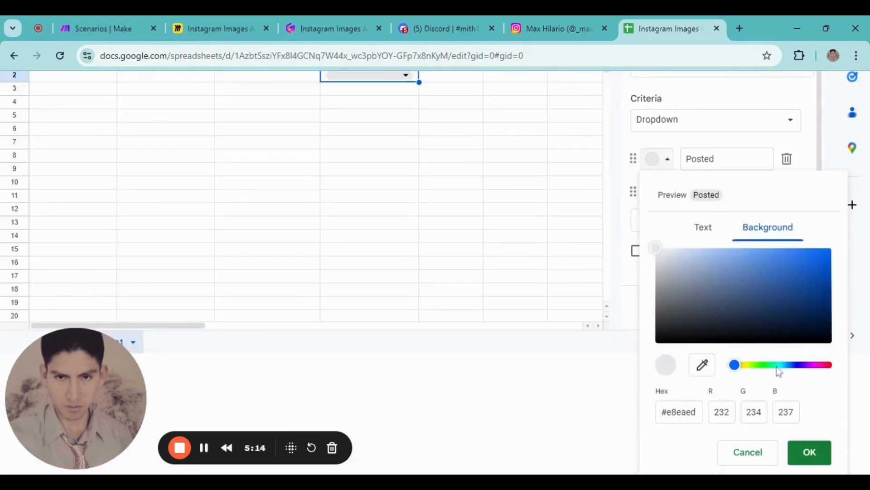
left_click_drag(738, 365, 760, 366)
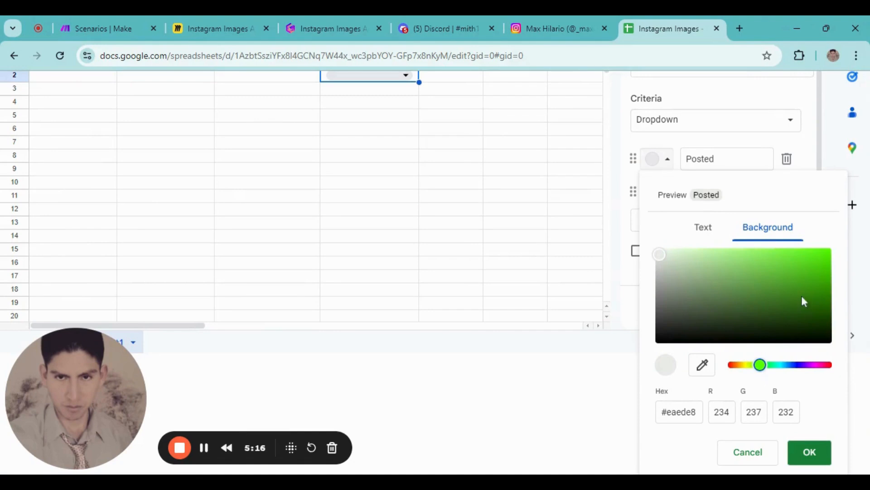
left_click(815, 263)
left_click_drag(816, 267, 819, 265)
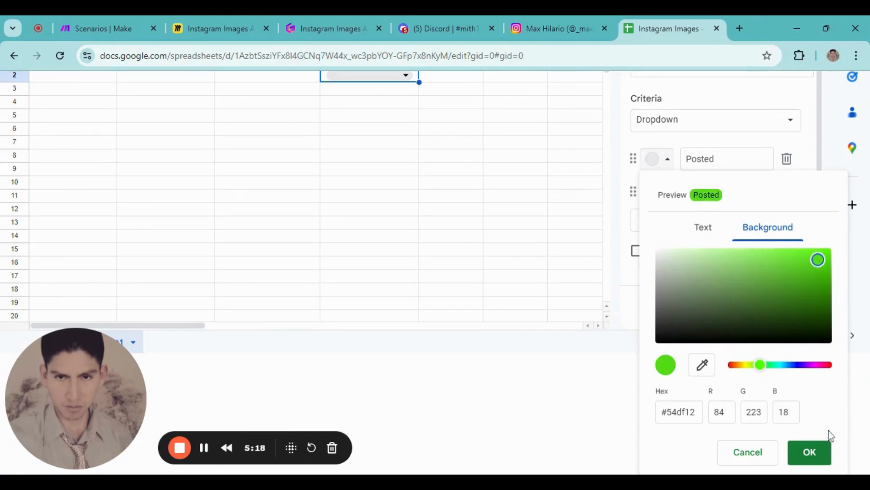
left_click(809, 452)
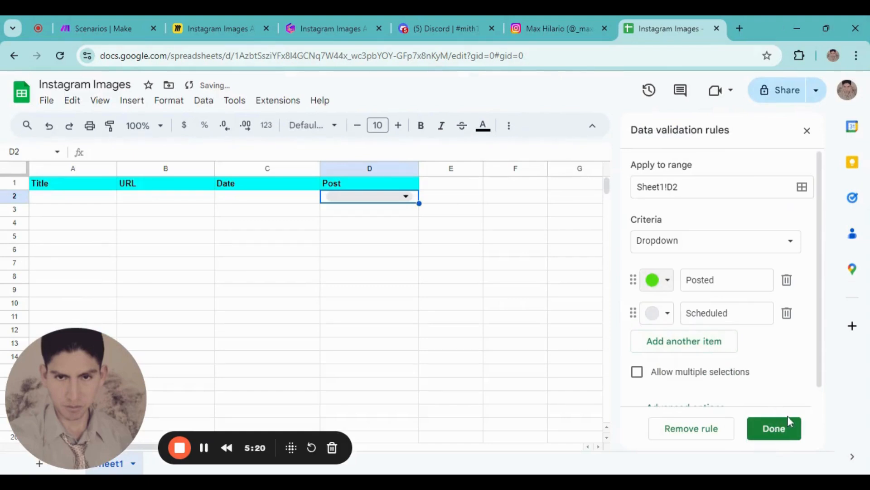
left_click(775, 428)
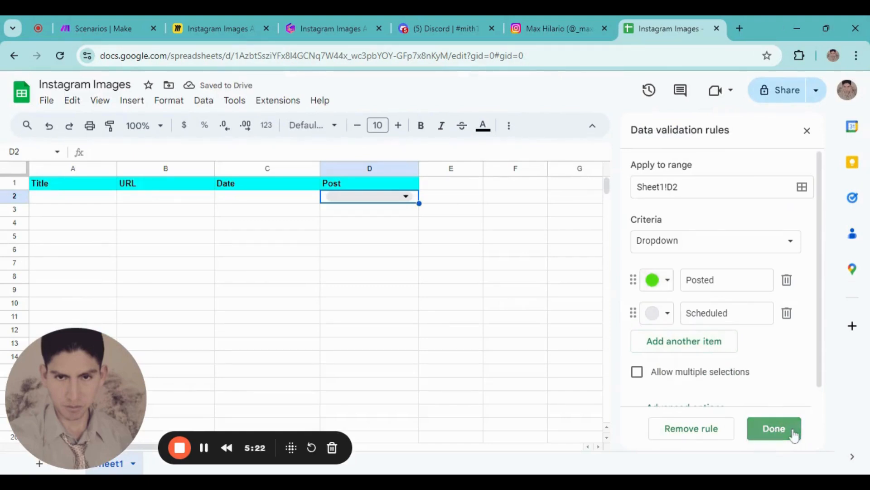
left_click(407, 203)
left_click(358, 236)
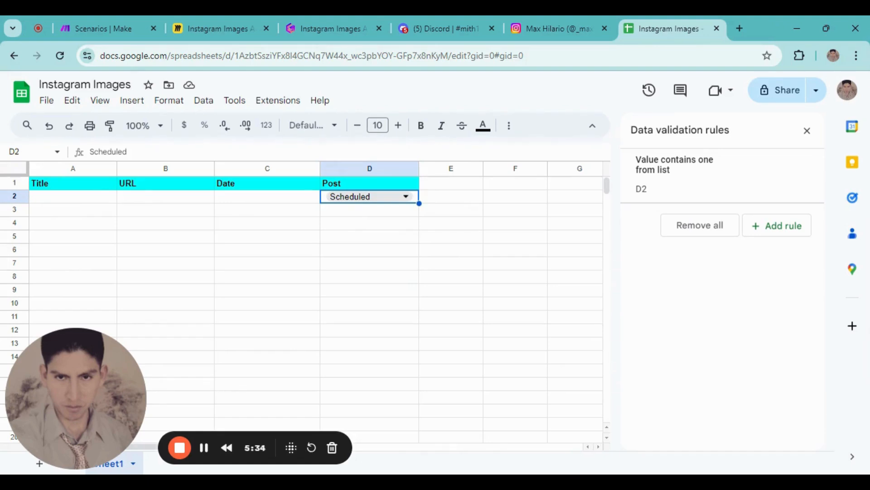
Step: In the Gamma document, check off the Google Sheet item and add the to-do "Create a Folder in Google Drive" below it
left_click(329, 19)
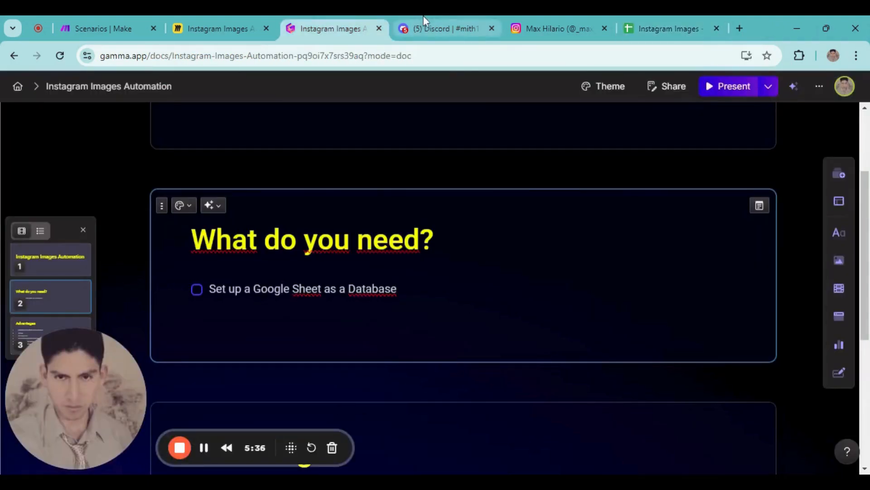
left_click(197, 290)
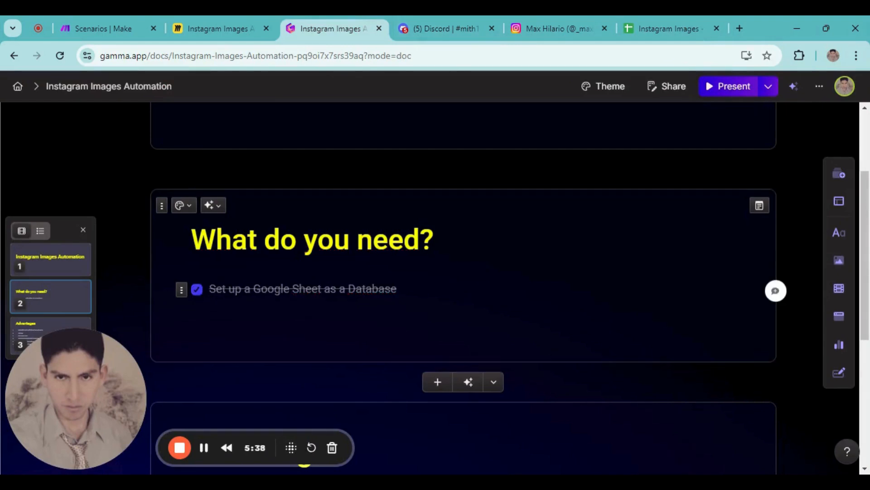
key("Return")
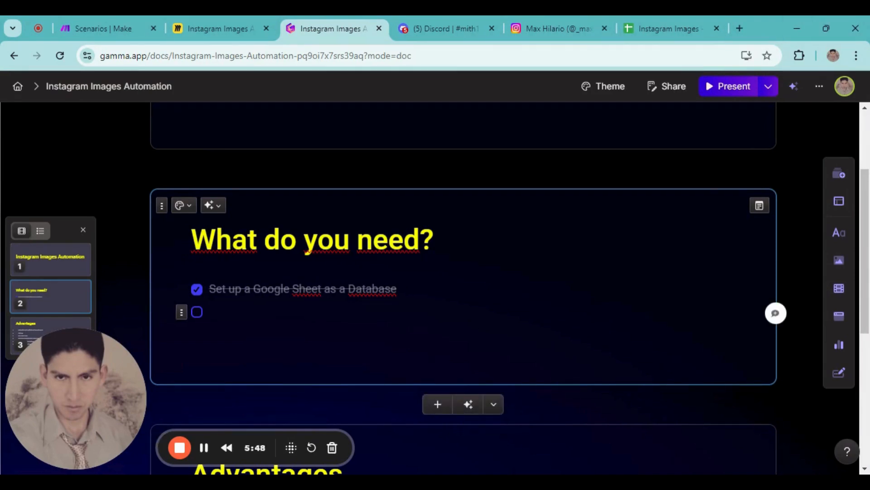
type("reate a")
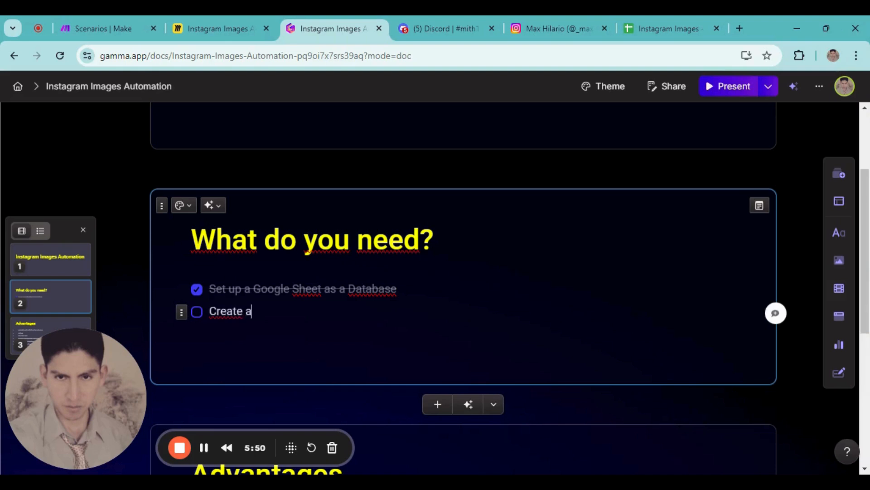
type(" Folder in Google Drive")
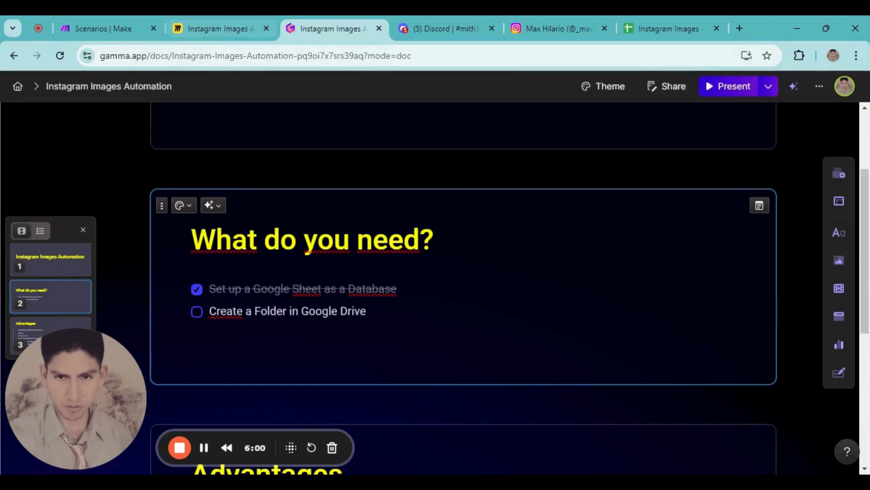
Step: Open Google Drive in a new browser tab
left_click(740, 25)
left_click(822, 116)
scroll(802, 294, "down", 5)
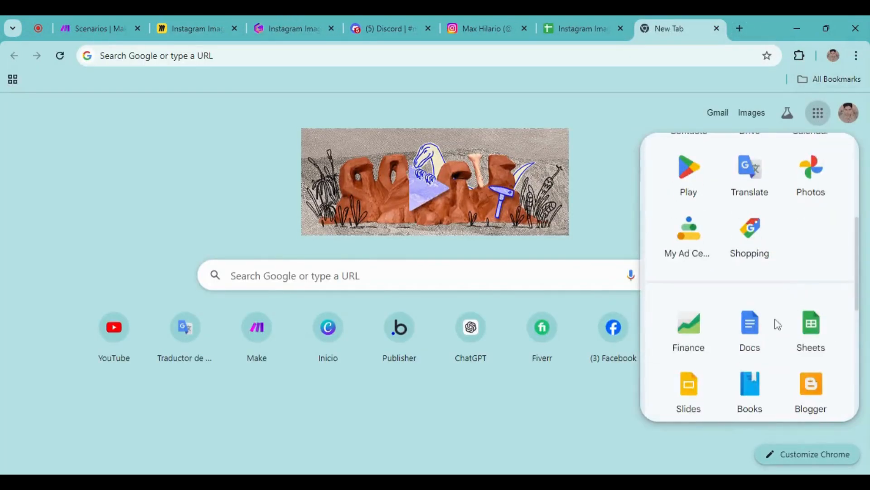
scroll(723, 347, "down", 3)
scroll(771, 326, "up", 8)
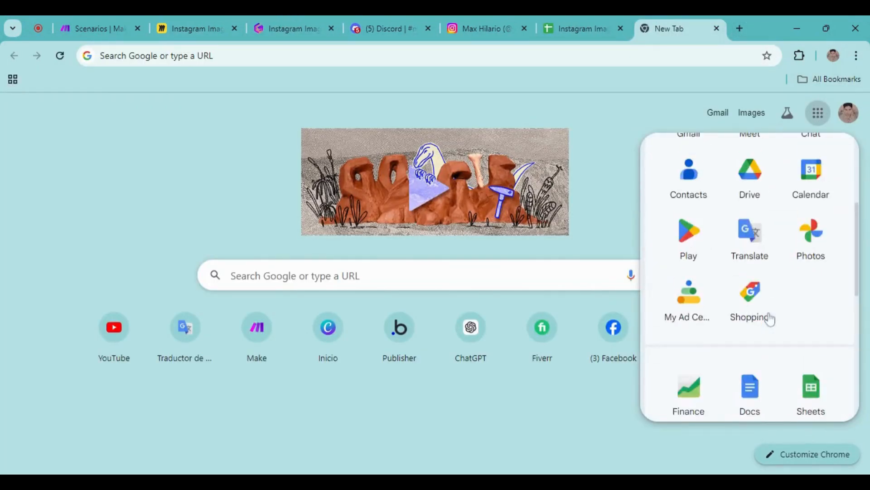
left_click(750, 363)
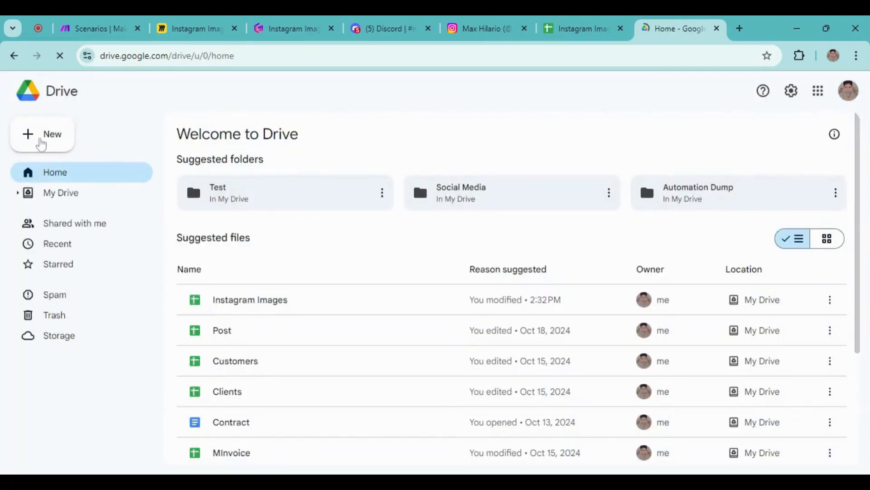
Step: Create a new folder named "Instragram Images" in My Drive and clear its selection
left_click(42, 135)
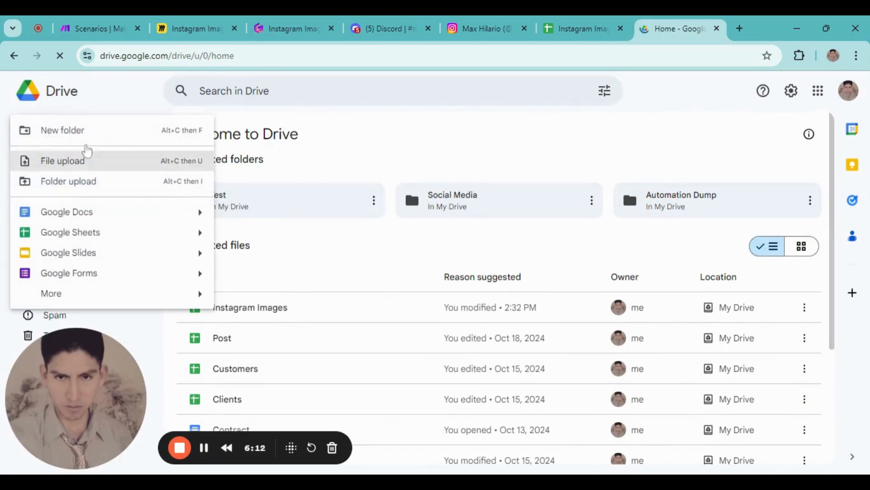
left_click(73, 130)
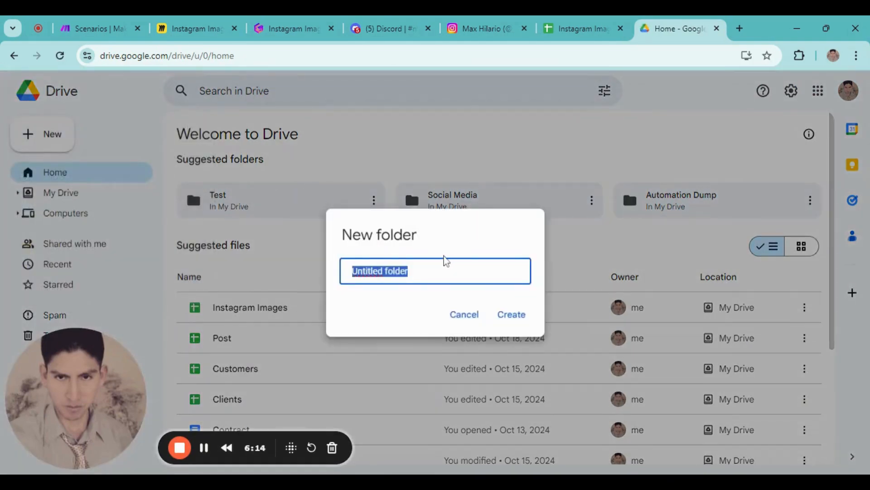
type("I")
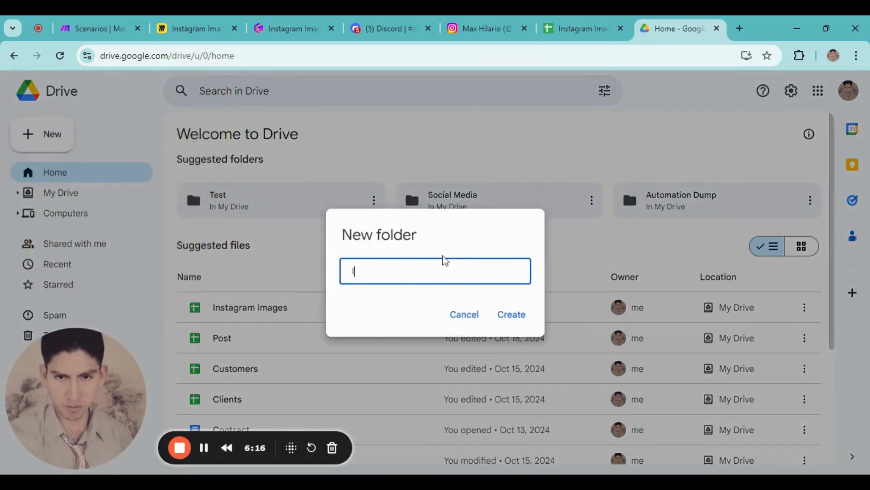
type("nstragram Images")
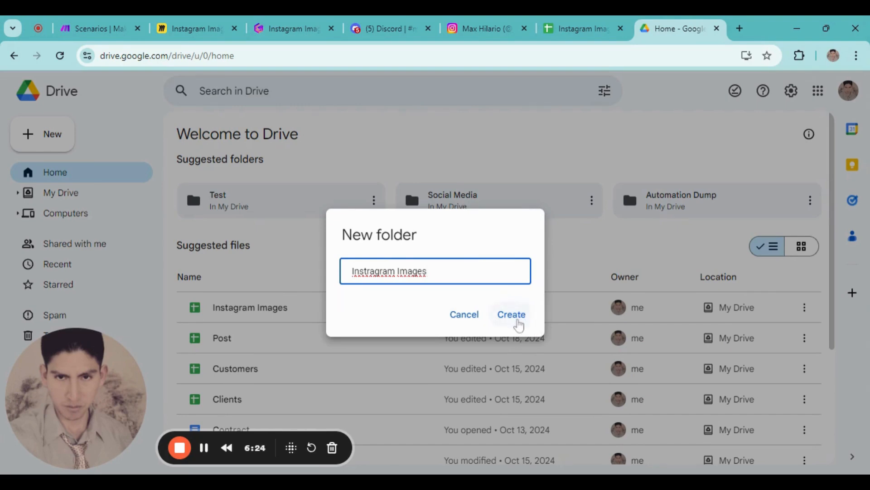
left_click(514, 317)
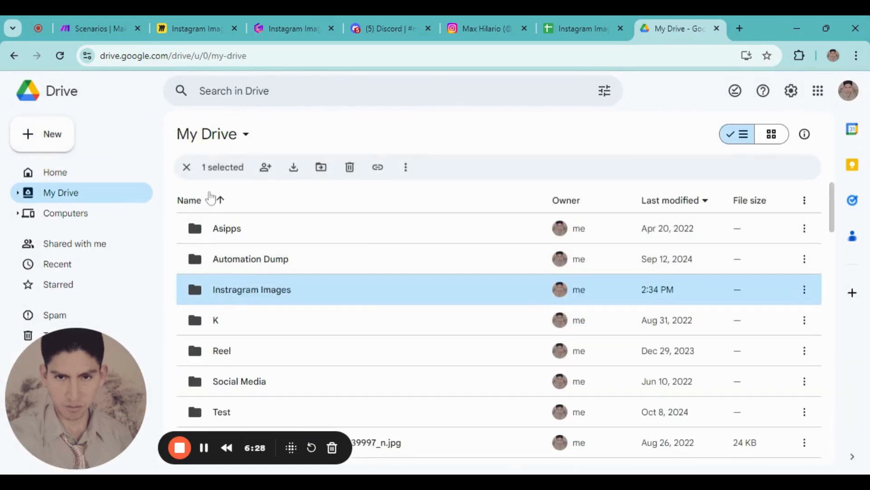
left_click(187, 167)
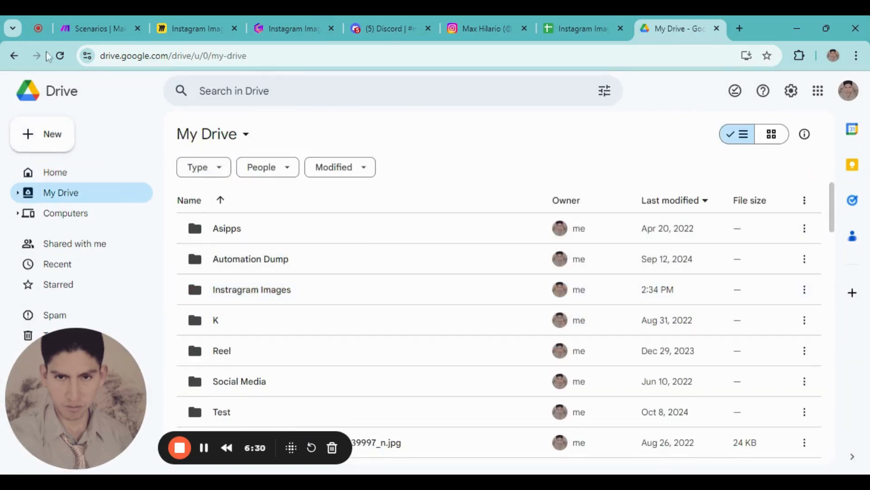
Step: Return to the Gamma checklist, check off the Google Drive folder item and add the to-do "Create a Discour Account"
left_click(314, 21)
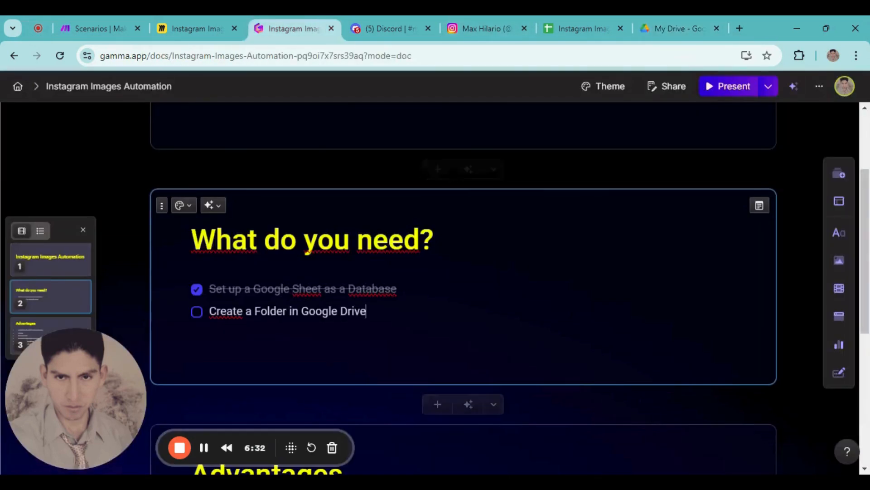
left_click(196, 312)
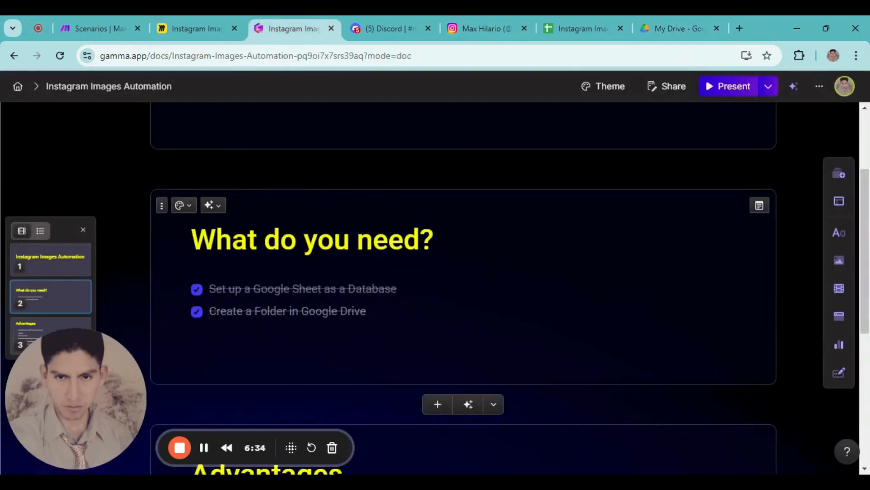
key("Return")
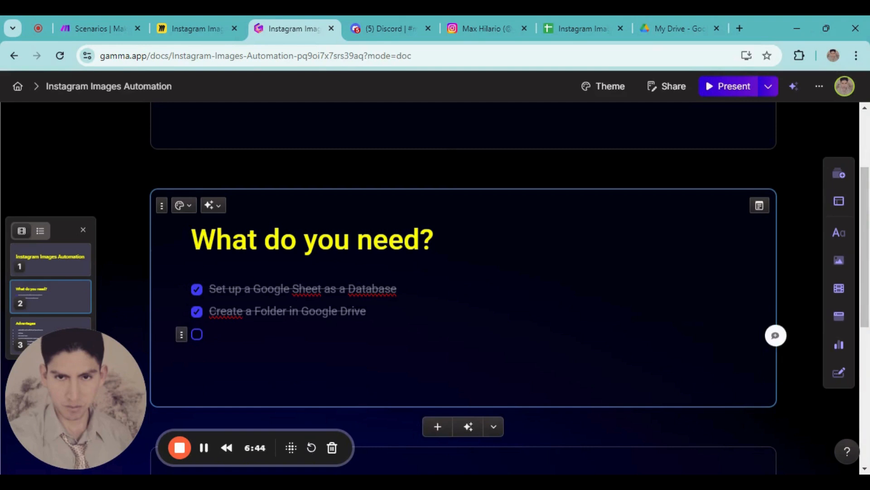
type("ate a Discour Account")
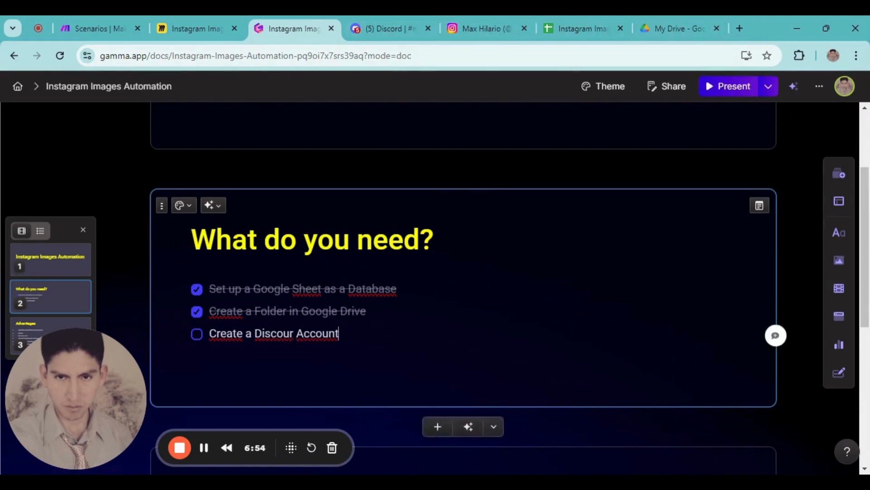
Step: Search the web for Discord in a new browser tab and open the official discord.com site
left_click(739, 28)
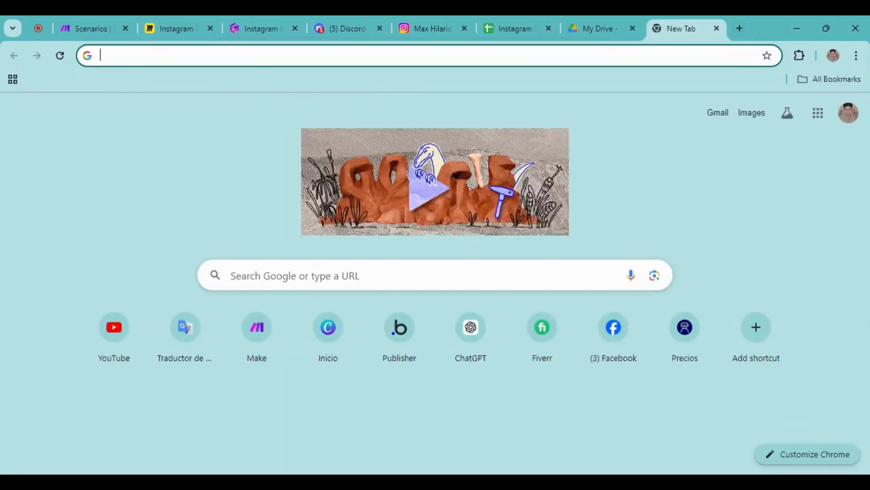
left_click(108, 56)
type("D")
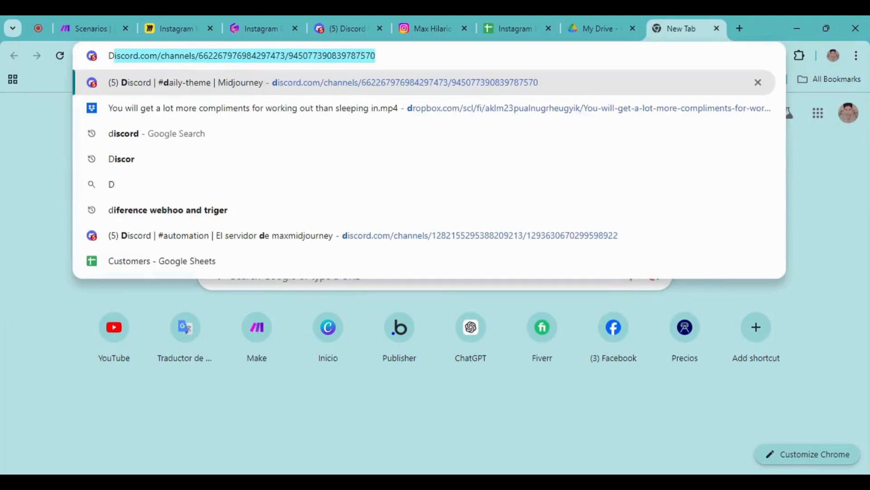
type("iscord")
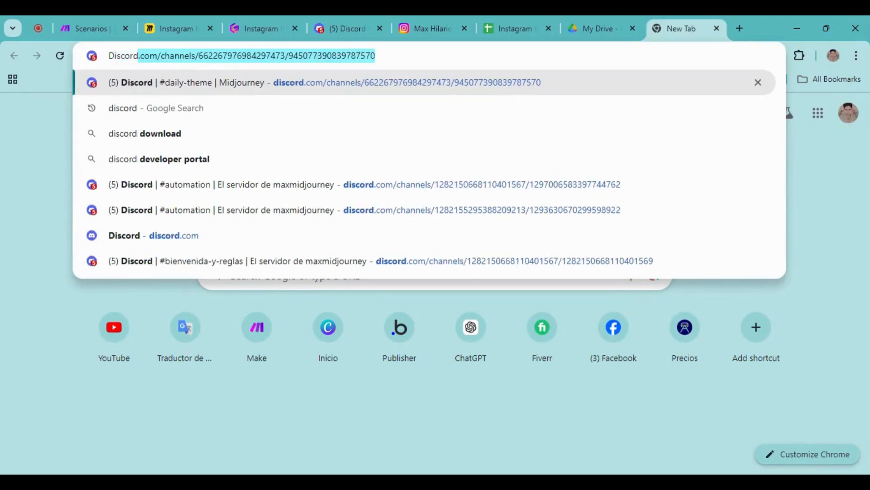
key("Delete")
key("Return")
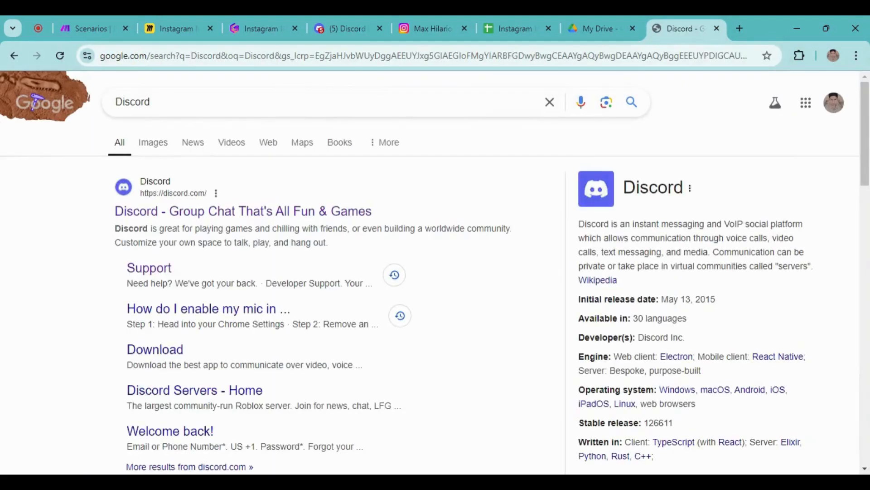
left_click(149, 212)
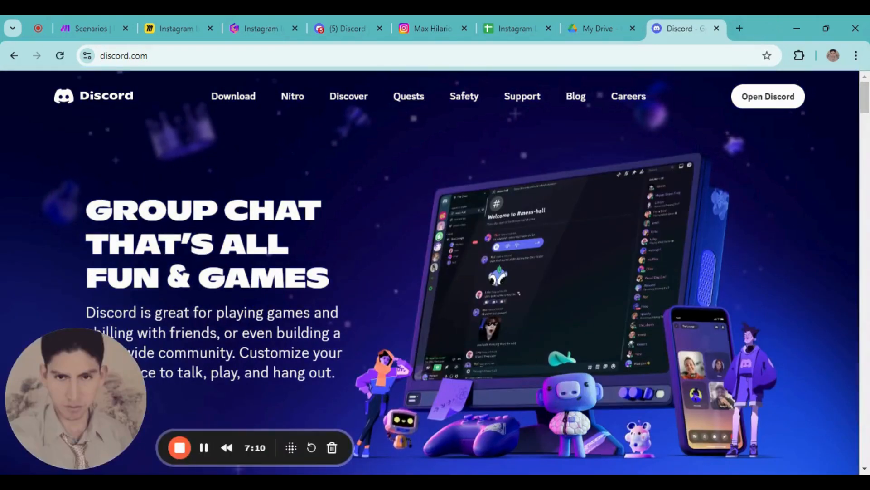
Step: Look over the Discord home page, the server's mith1 channel and the Instagram profile's posts in their browser tabs
scroll(475, 266, "down", 4)
scroll(480, 280, "up", 4)
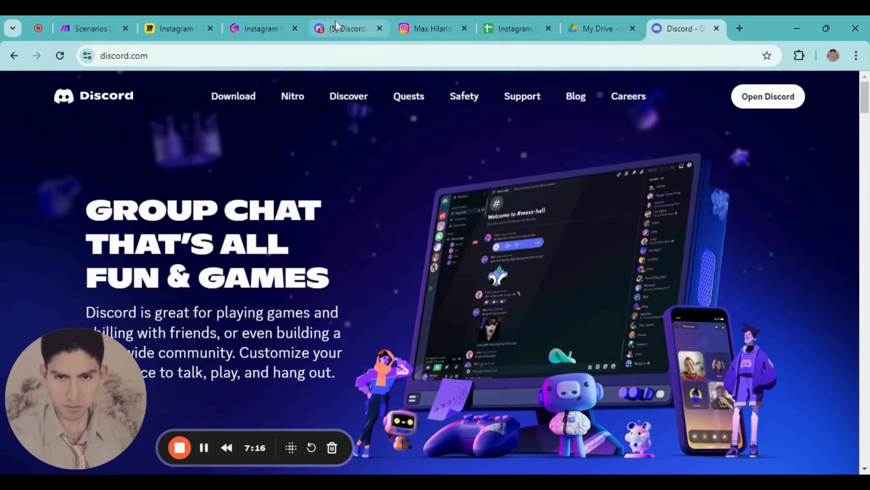
left_click(344, 28)
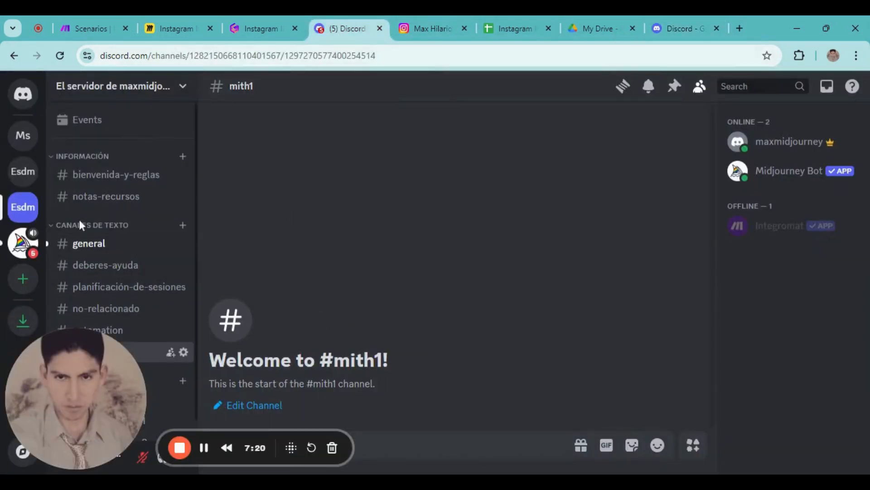
left_click(718, 17)
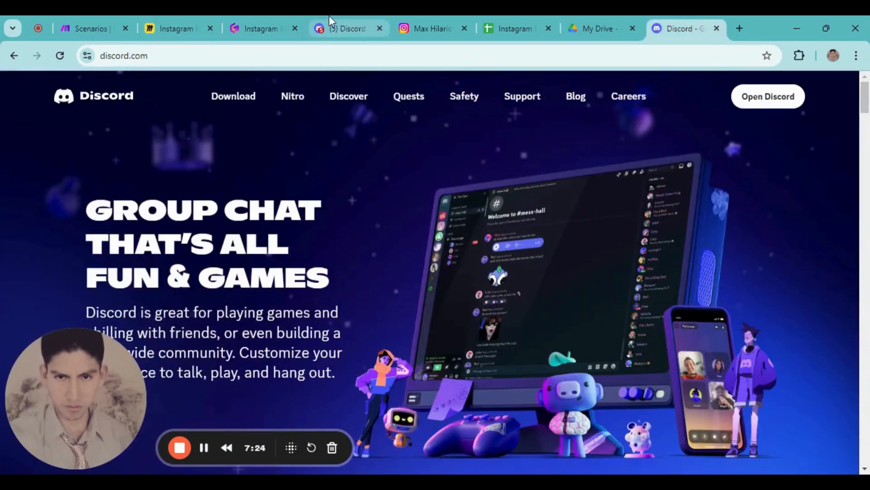
left_click(329, 18)
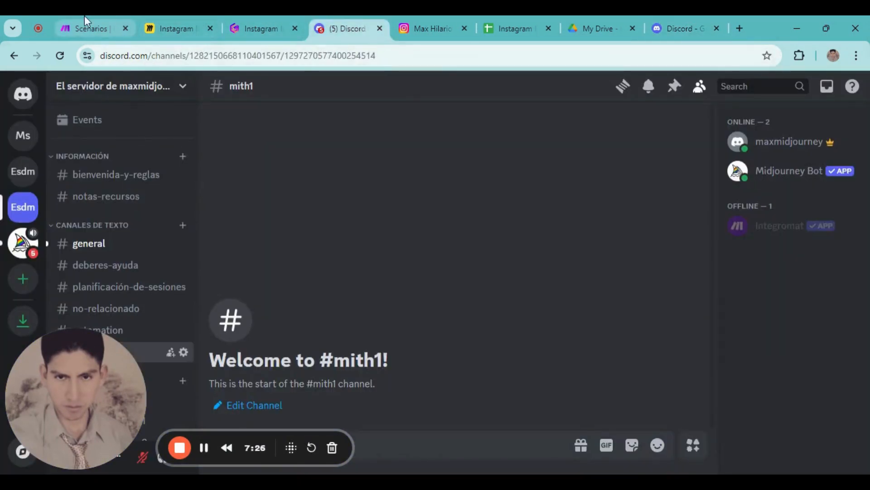
left_click(410, 17)
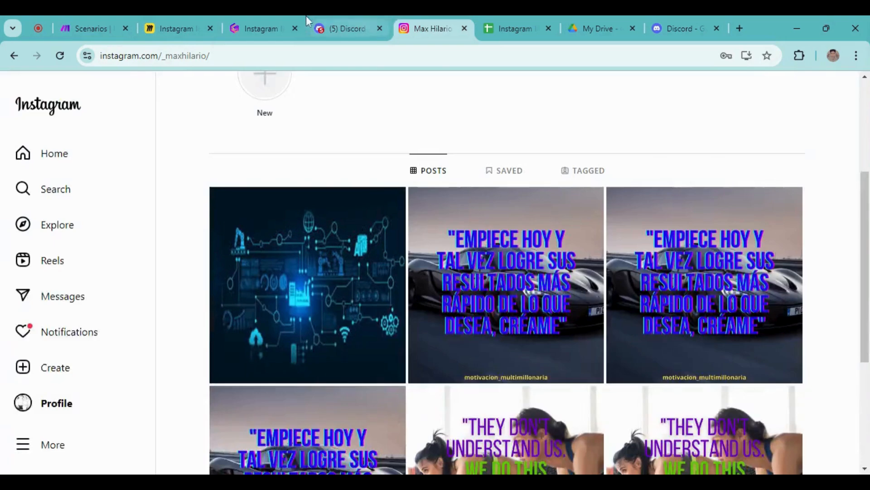
Step: Return to the Gamma checklist, check off the Discord account item and add the to-do "Automate in Make.com"
left_click(257, 28)
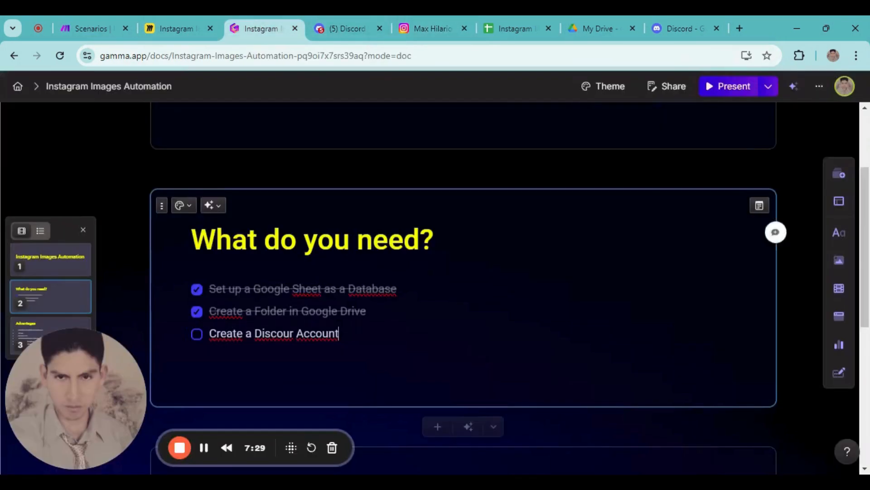
left_click(197, 334)
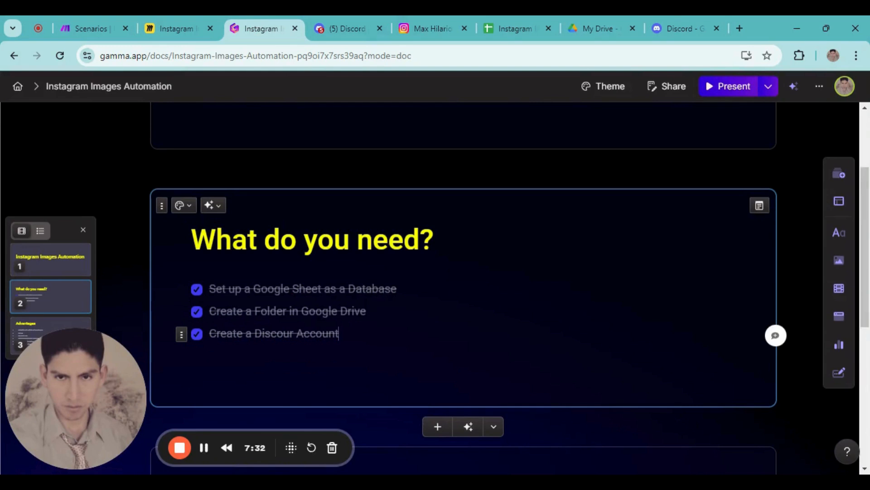
key("Return")
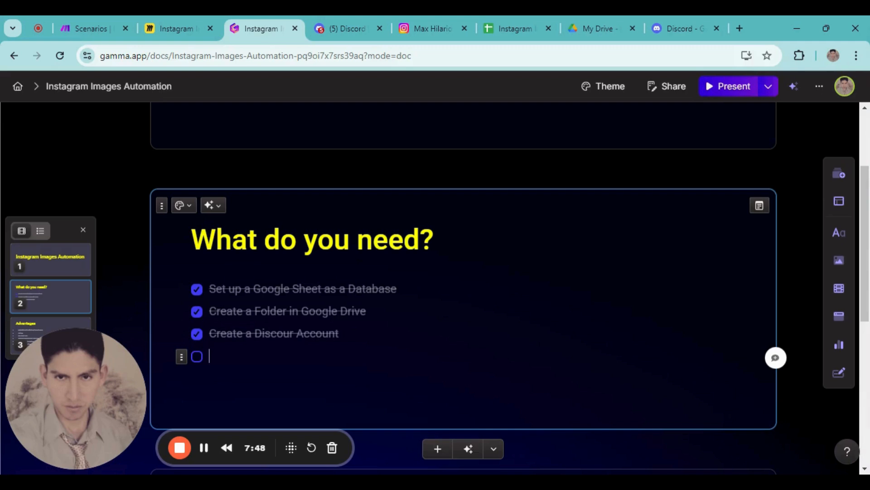
type("mate i")
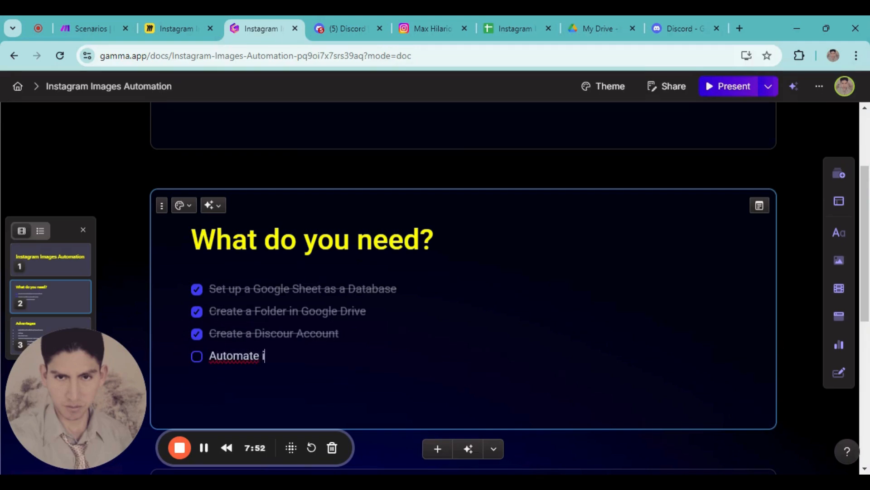
type("n mAKE.COM")
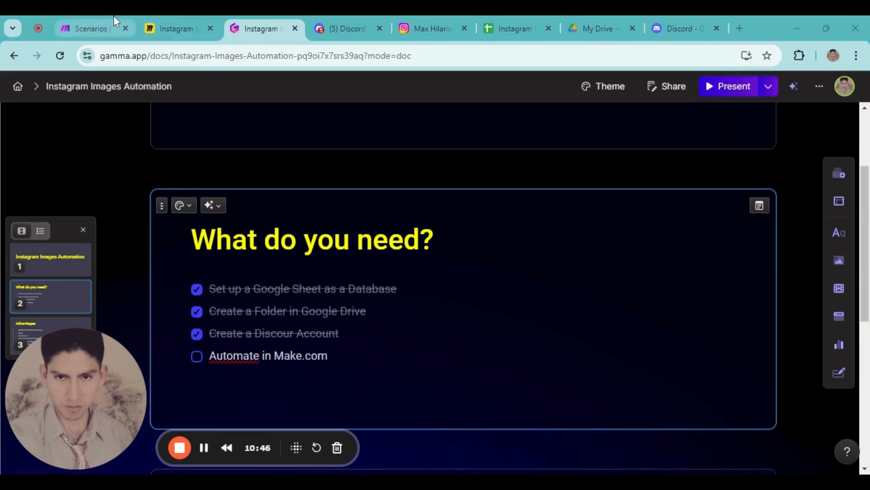
Step: Switch to Make, create a new scenario and add the Google Sheets Search Rows module as its first module
left_click(91, 28)
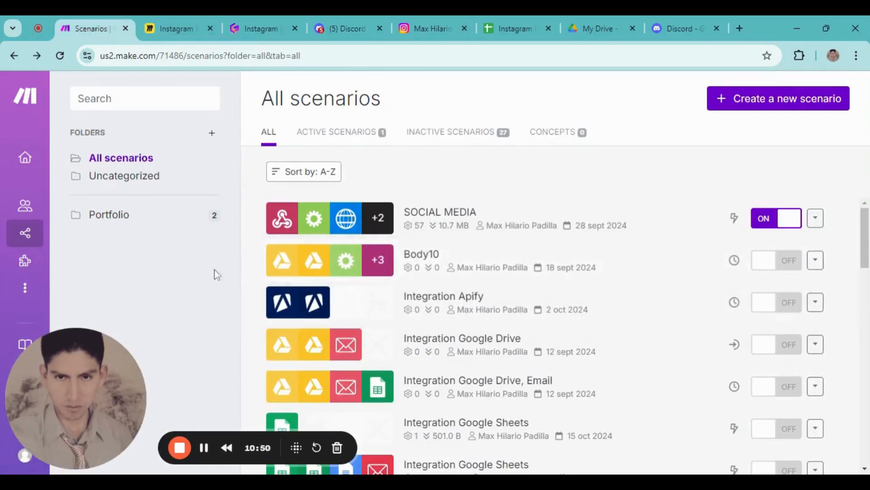
left_click(728, 113)
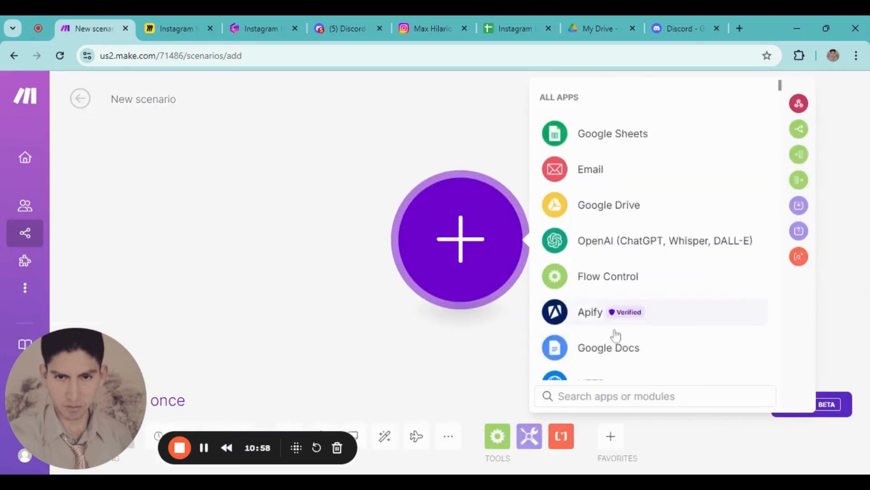
left_click(581, 147)
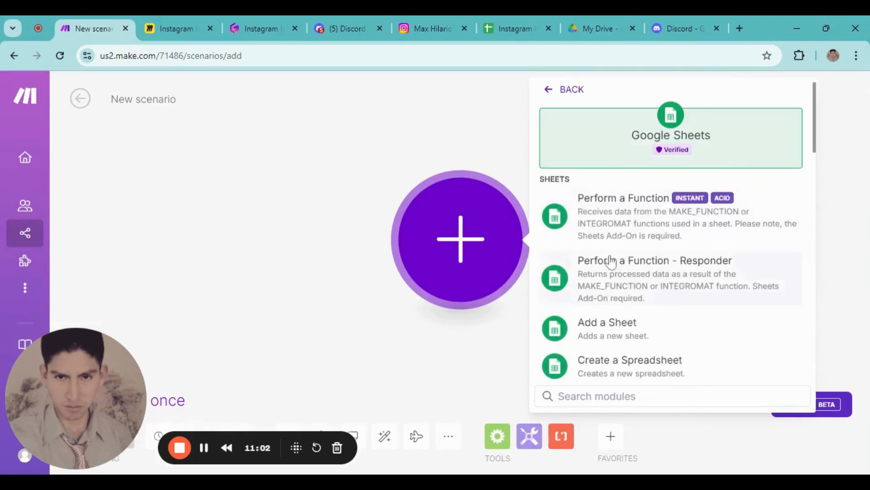
scroll(611, 260, "down", 2)
scroll(611, 262, "down", 8)
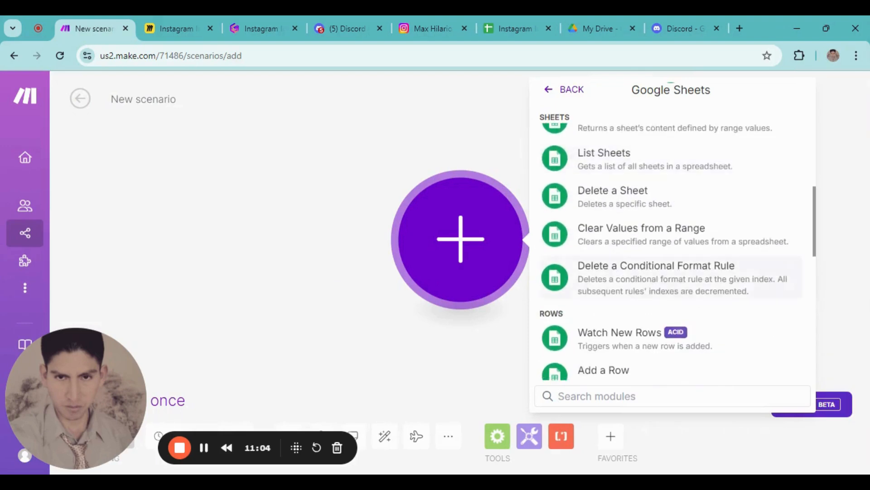
scroll(615, 275, "down", 5)
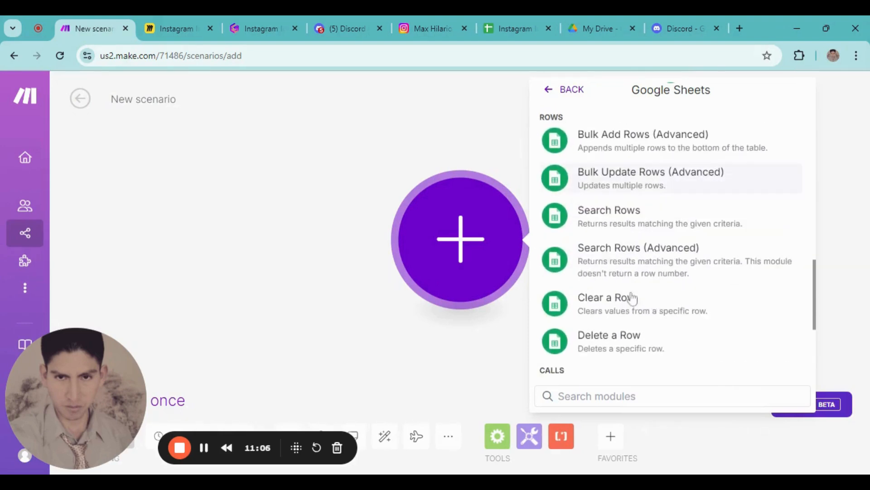
left_click(610, 214)
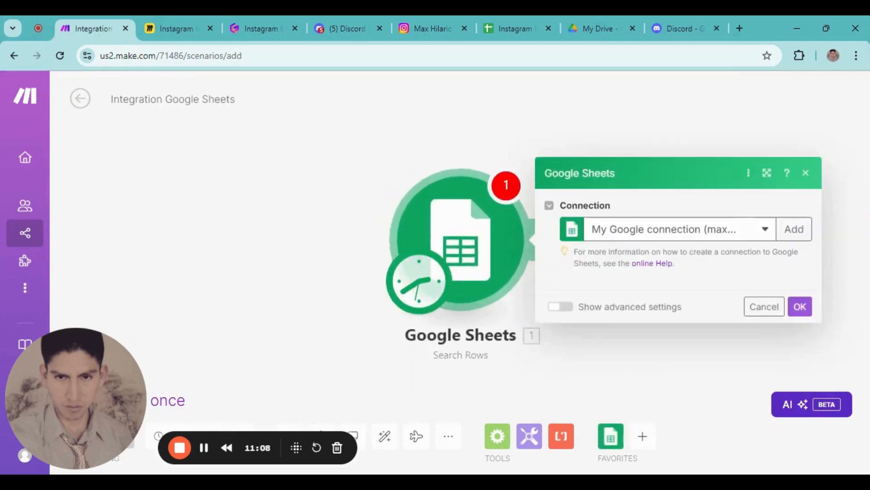
Step: Choose the Instagram Images spreadsheet and its Sheet1 as the source for the Search Rows module
left_click_drag(412, 180, 234, 133)
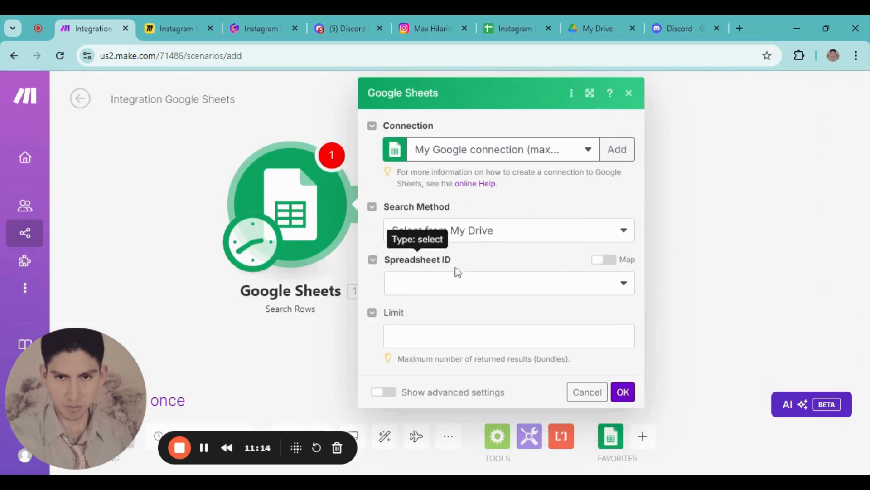
left_click(626, 285)
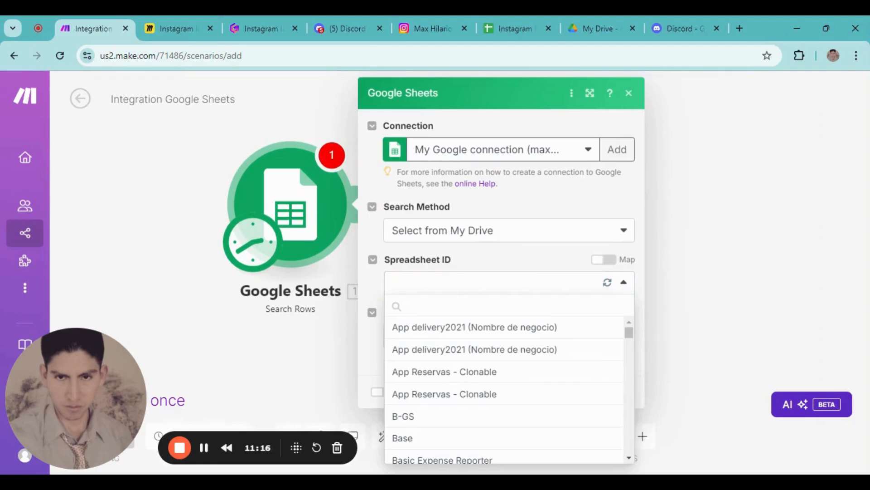
left_click(440, 290)
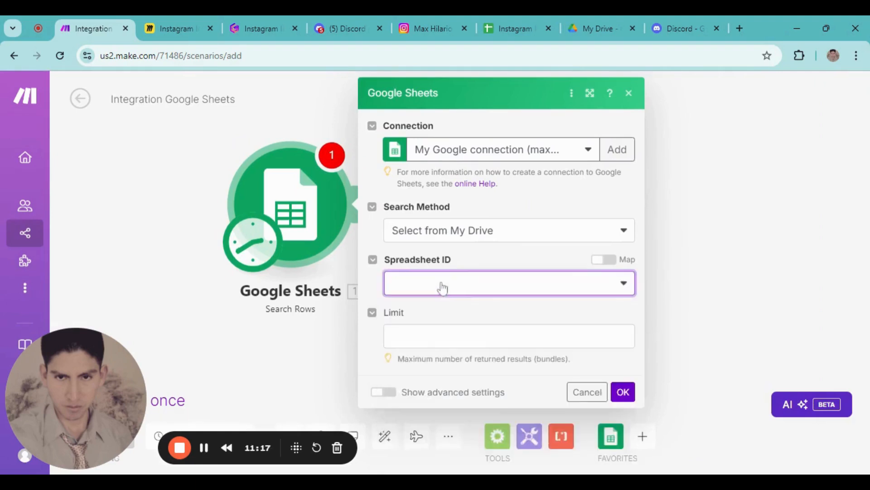
left_click(626, 285)
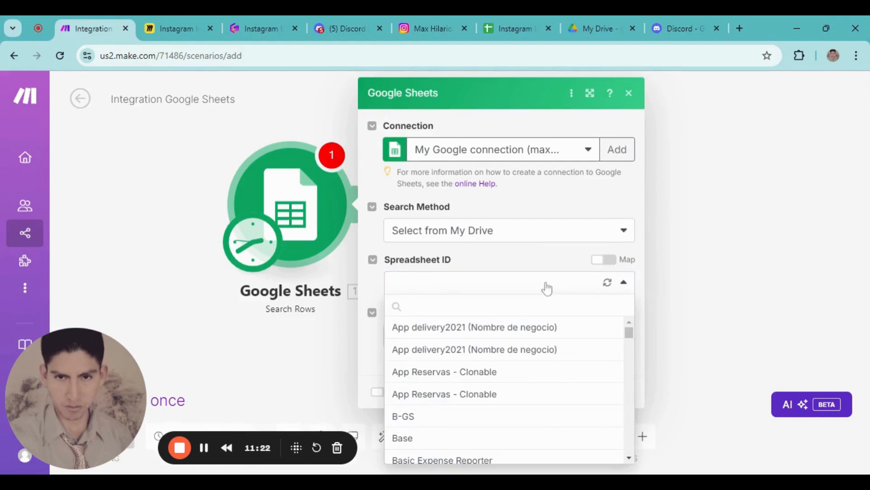
type("Ins")
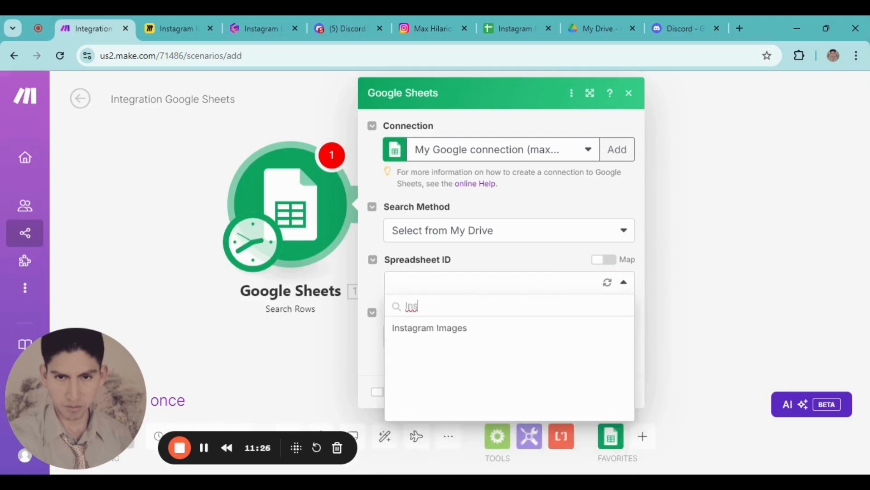
left_click(453, 333)
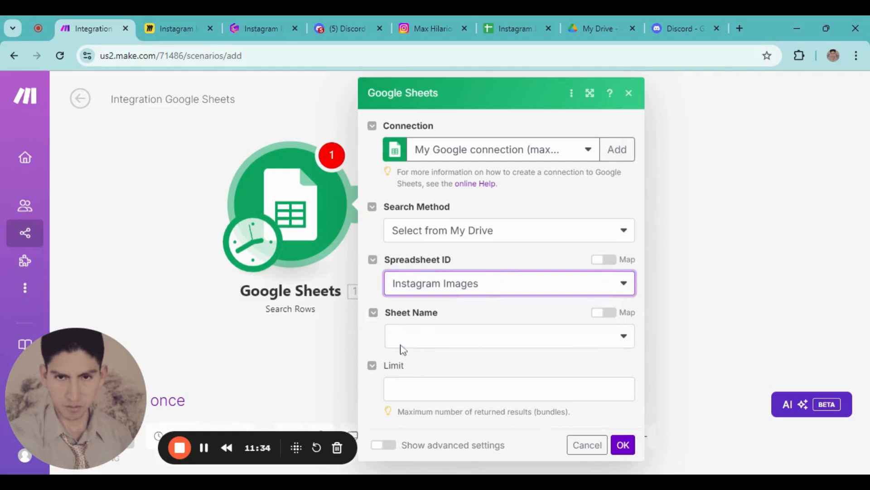
left_click(623, 336)
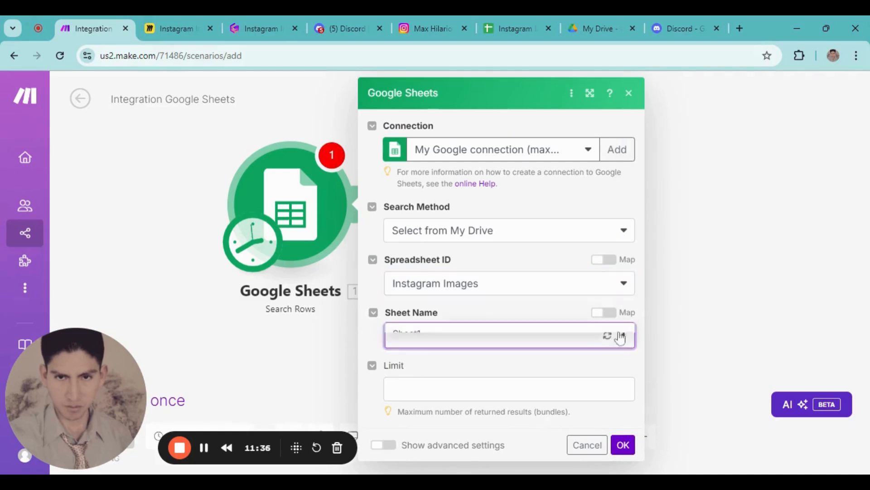
left_click(408, 338)
Step: Set the Search Rows filter to compare the Date (C) column
scroll(454, 336, "down", 2)
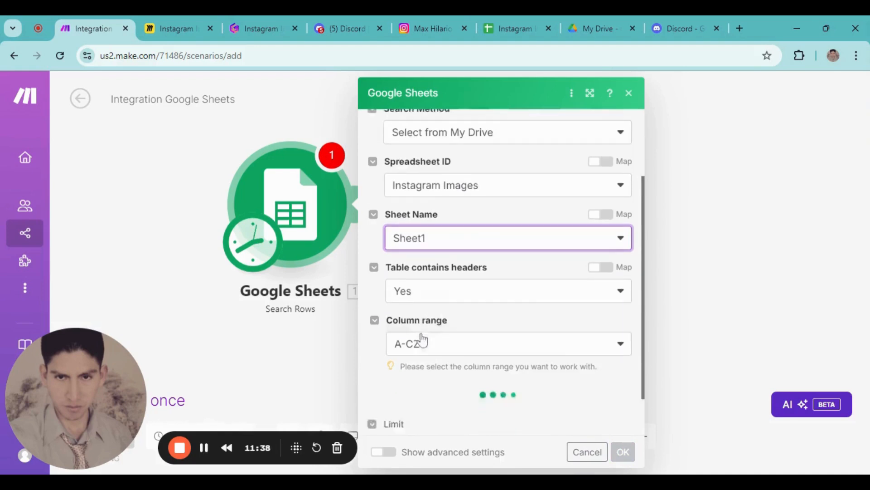
scroll(421, 340, "down", 3)
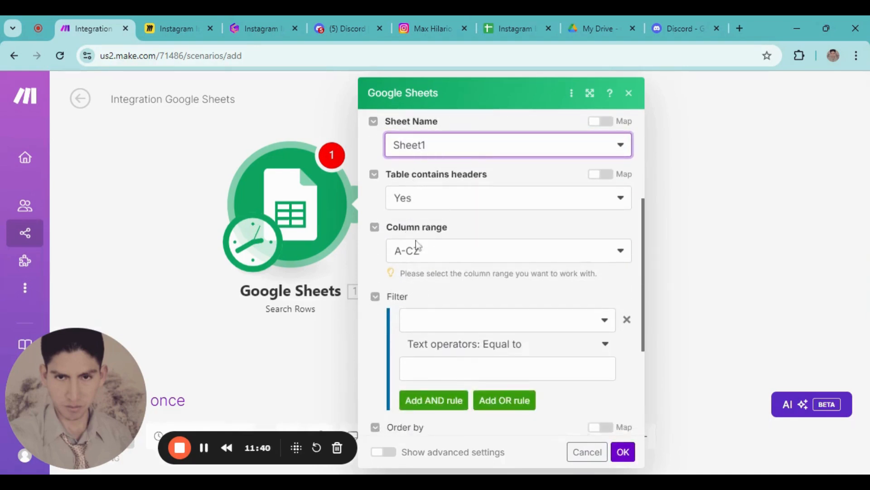
scroll(437, 336, "down", 3)
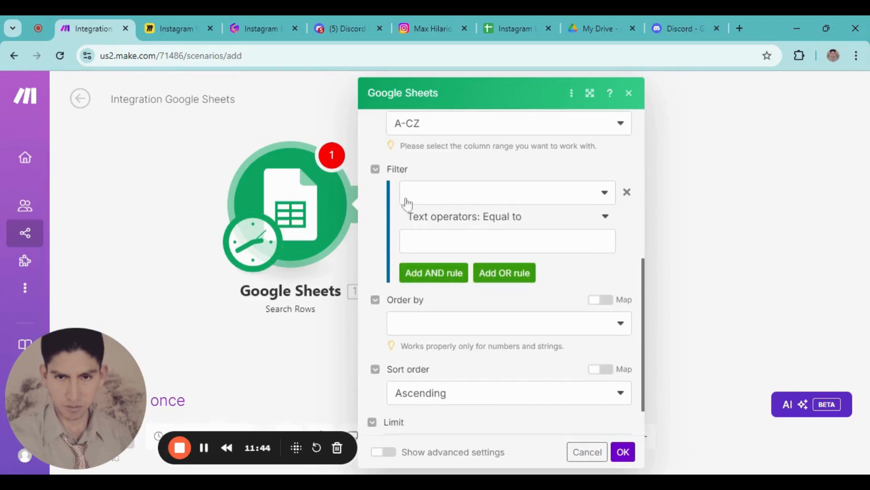
left_click(606, 194)
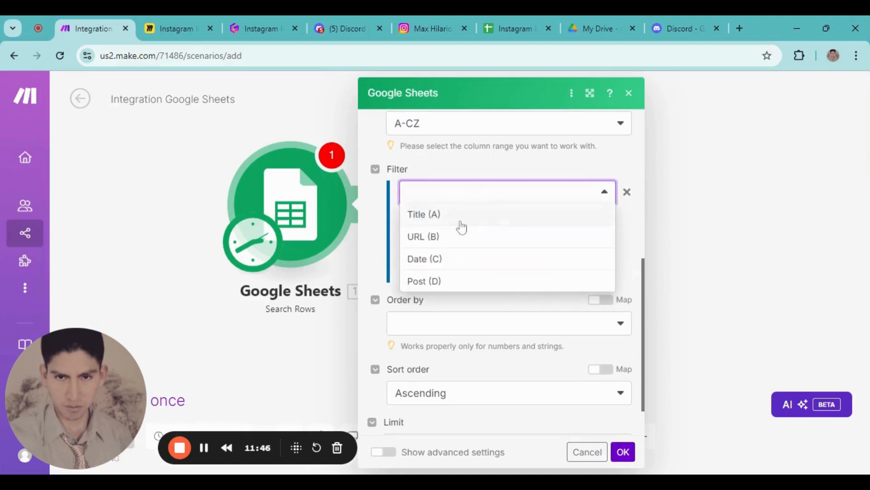
left_click(431, 260)
scroll(443, 246, "down", 1)
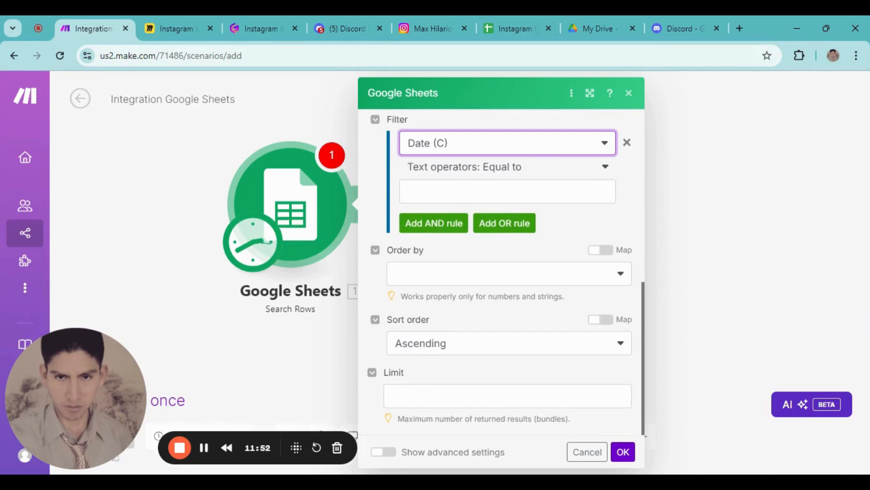
Step: Insert the formatDate function into the Date filter's value with now as its date argument
left_click(560, 191)
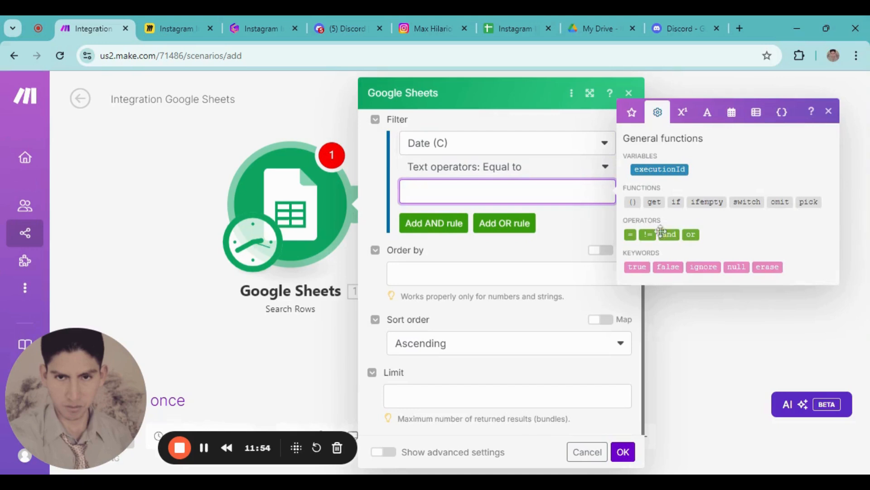
left_click(737, 114)
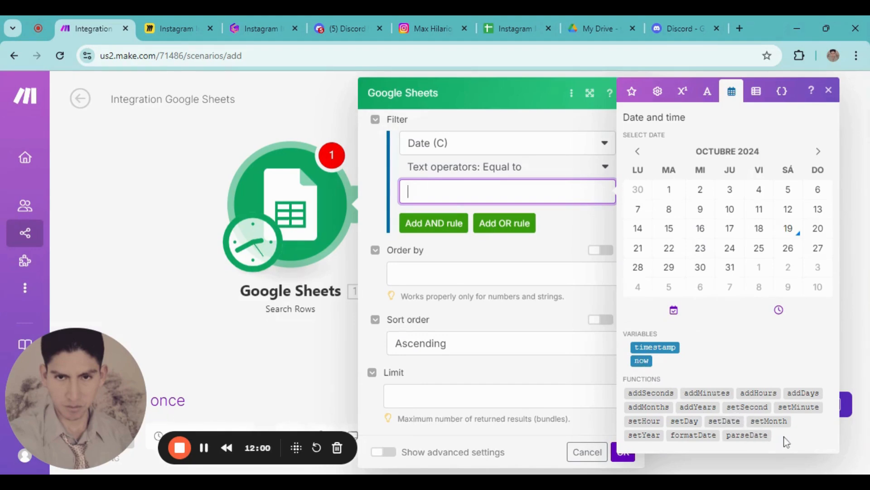
left_click(692, 434)
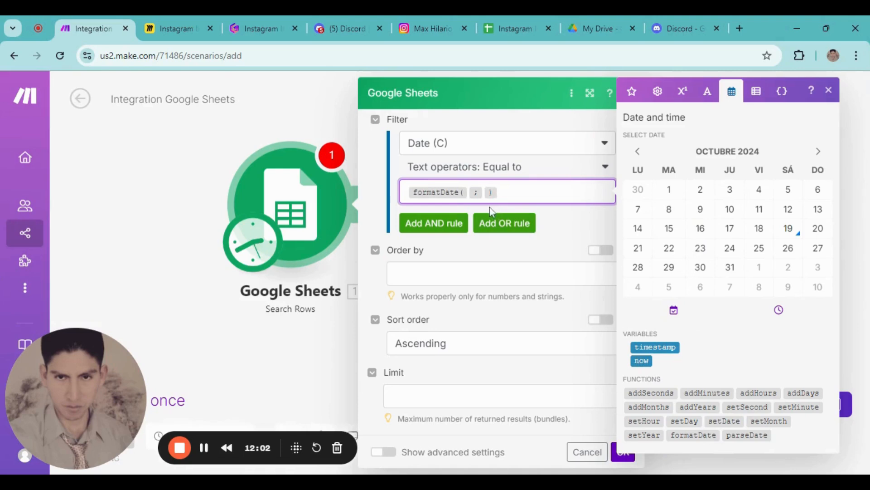
left_click(469, 192)
left_click(641, 360)
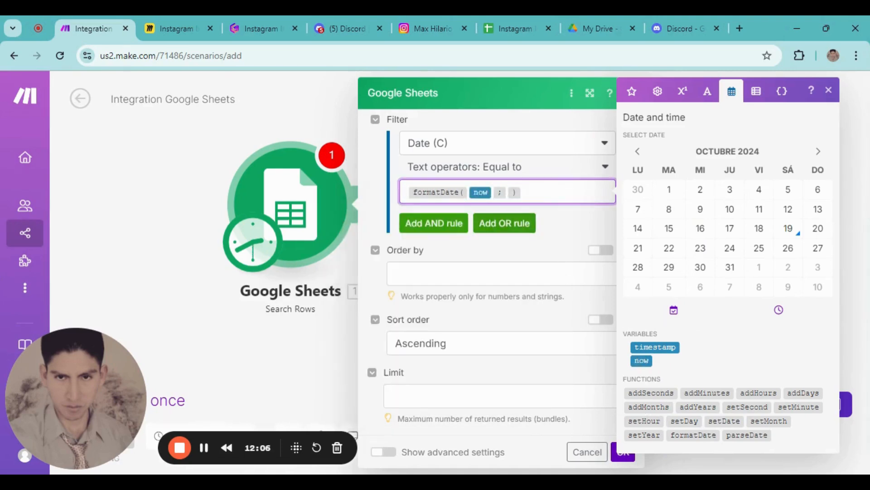
Step: Set the formatDate format to DD/MM/YYYY and save the Search Rows module settings
left_click(508, 192)
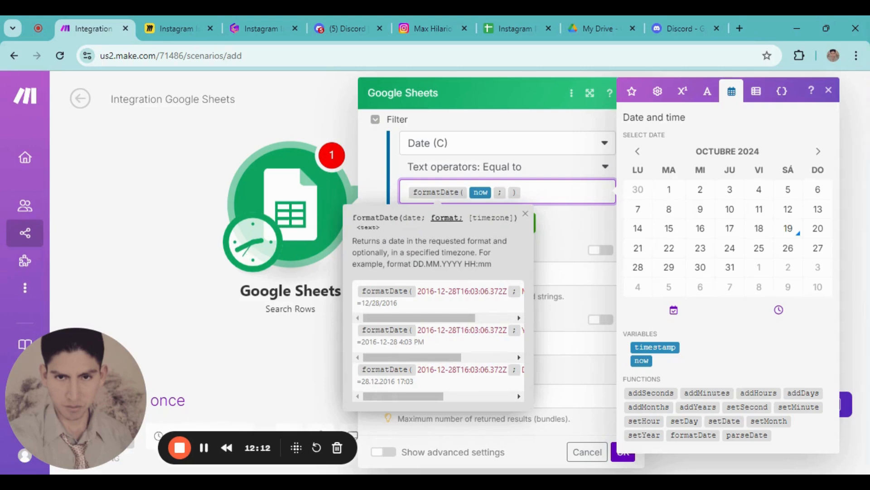
type("DD ")
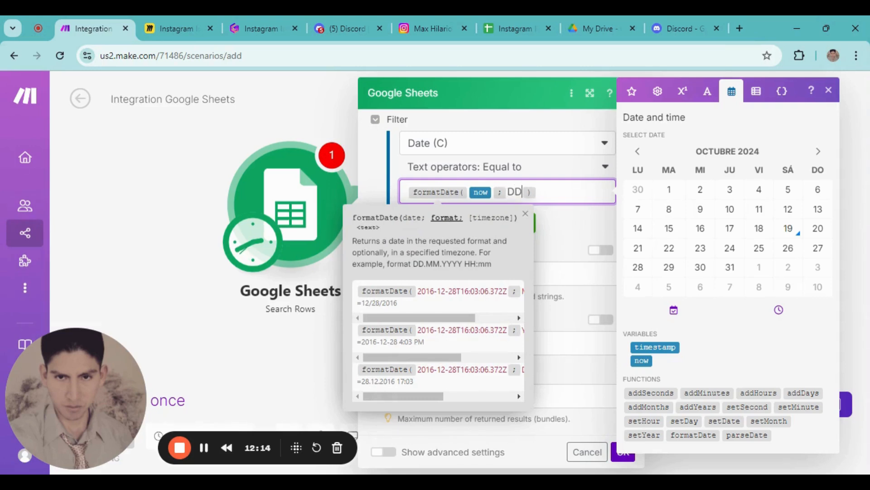
type("/MM")
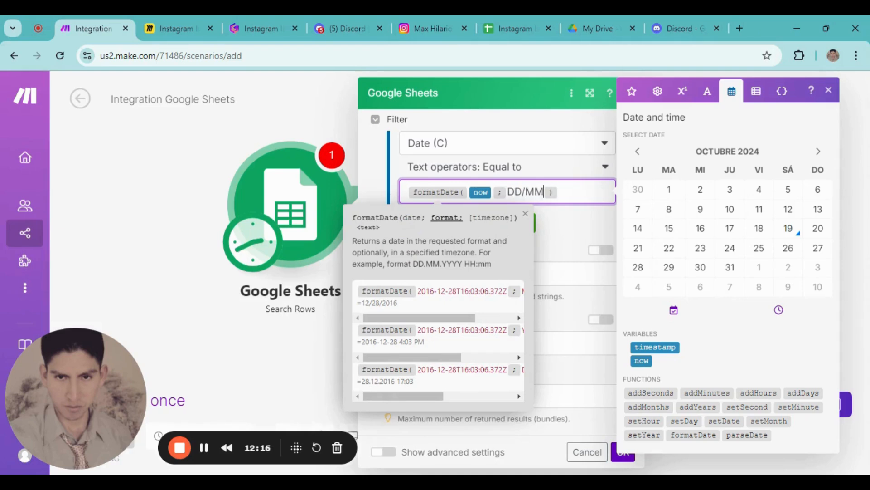
type("/YYYY")
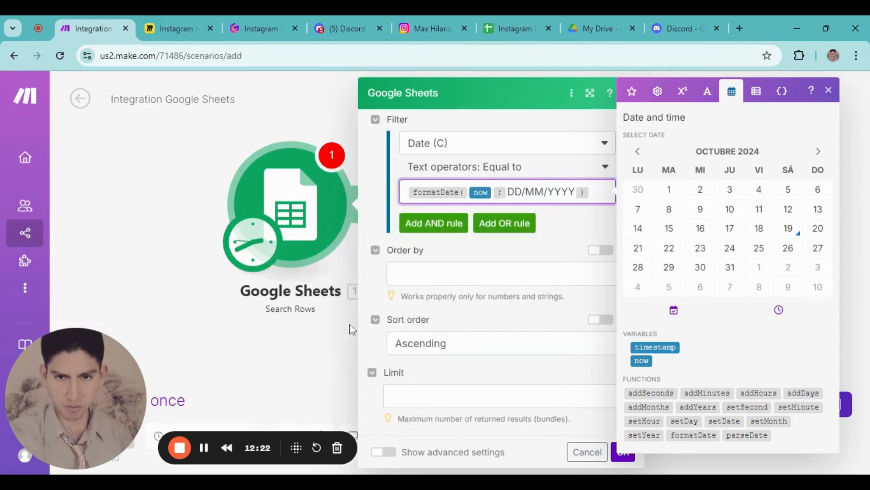
left_click(363, 277)
scroll(561, 357, "up", 5)
scroll(553, 349, "down", 5)
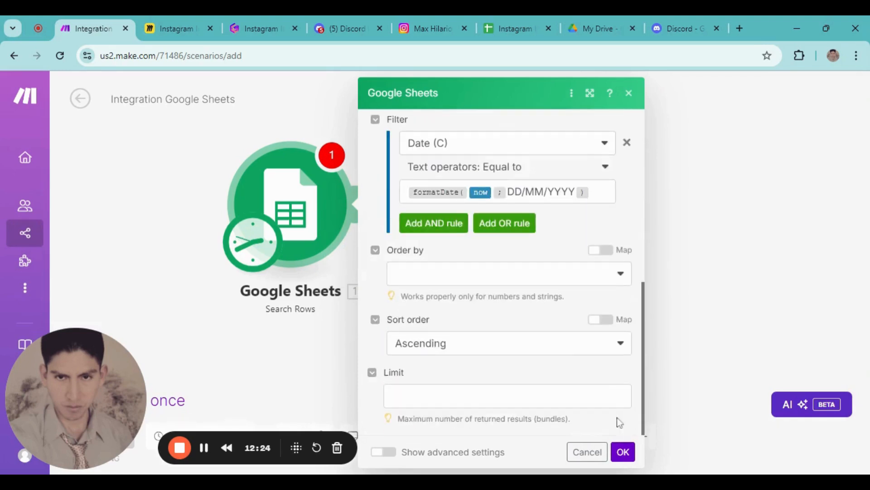
left_click(623, 452)
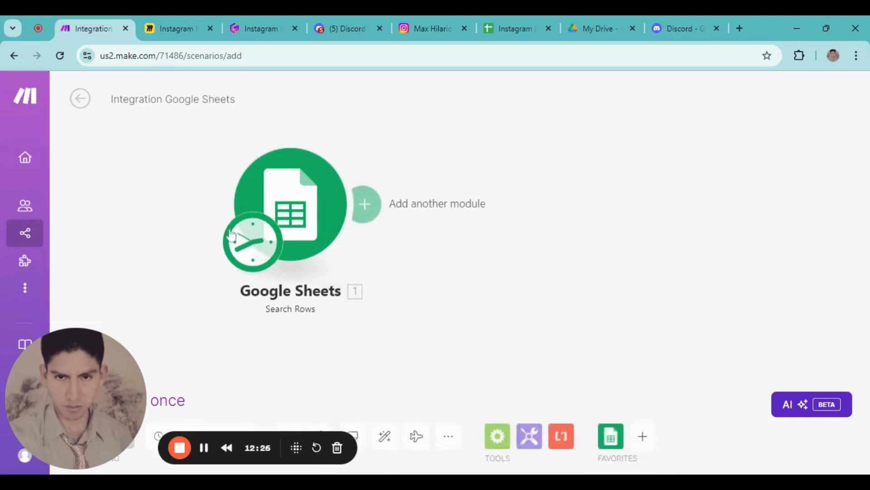
Step: Add a Google Drive Search for Files/Folders module after the Google Sheets Search Rows module
scroll(370, 183, "up", 2)
scroll(335, 220, "down", 1)
left_click_drag(352, 183, 380, 181)
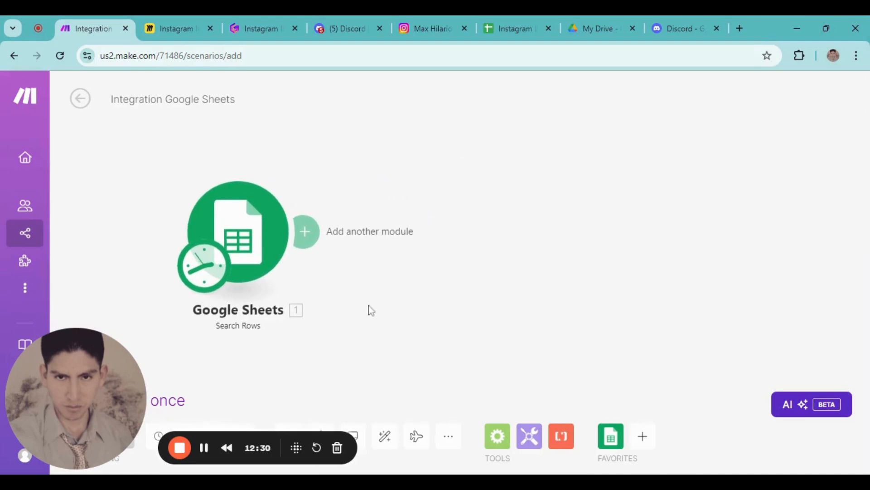
left_click(302, 233)
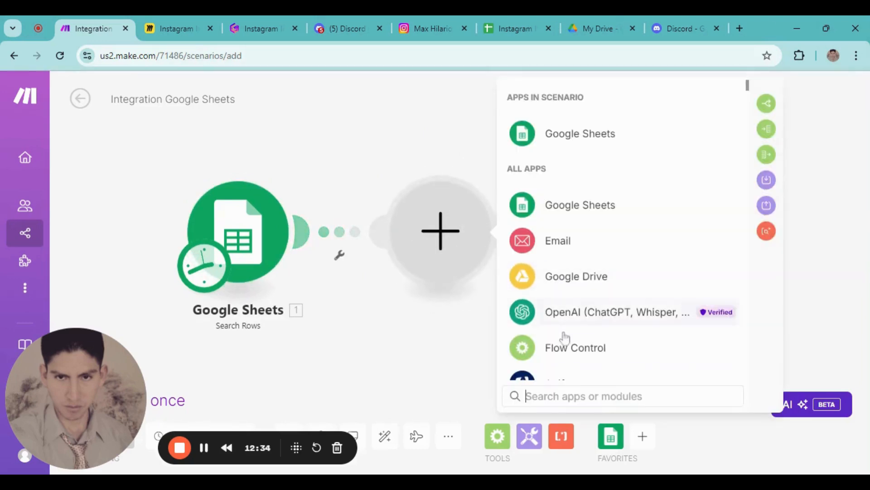
left_click(554, 290)
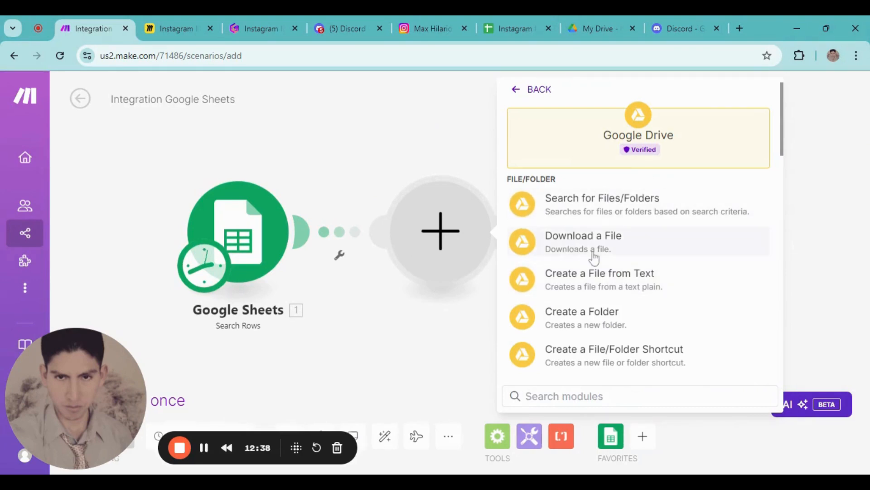
left_click(575, 203)
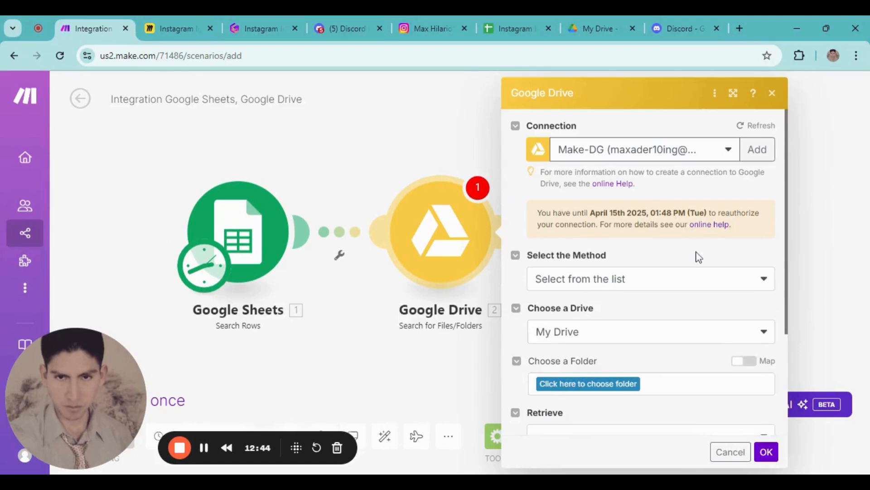
Step: Choose the Instragram Images folder in My Drive for the file search and set it to retrieve Files
scroll(692, 264, "down", 3)
scroll(666, 271, "down", 2)
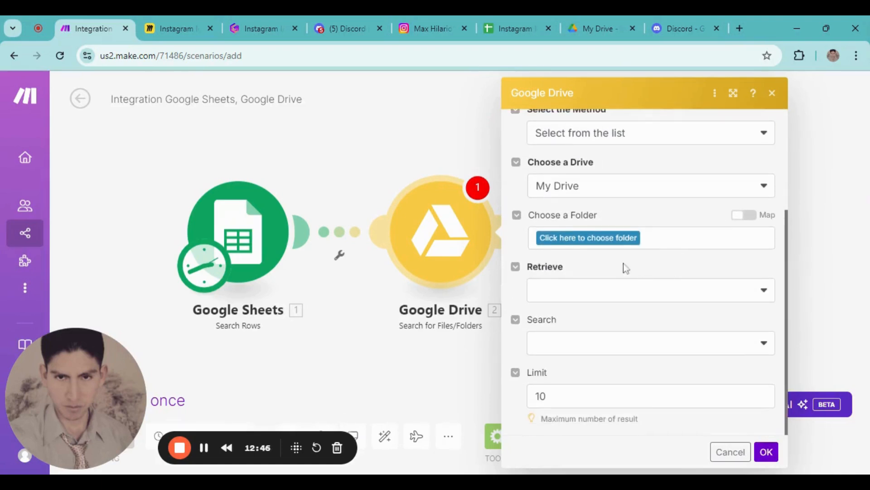
left_click(569, 239)
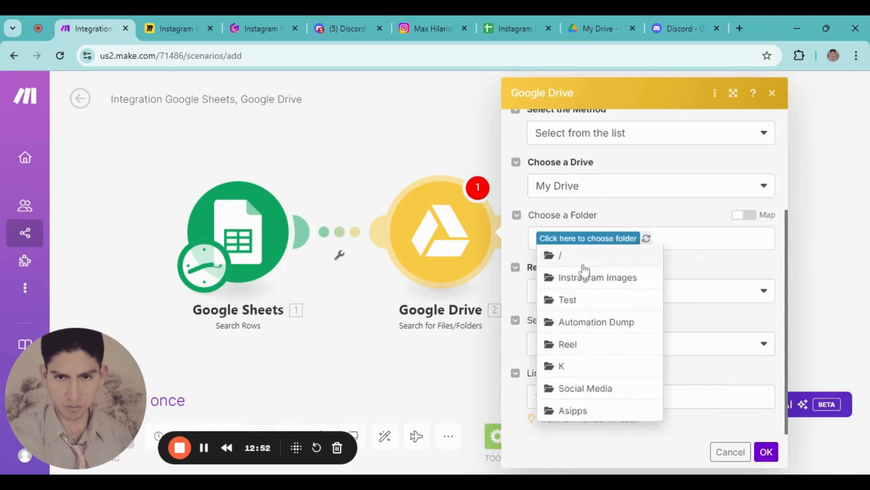
left_click(584, 282)
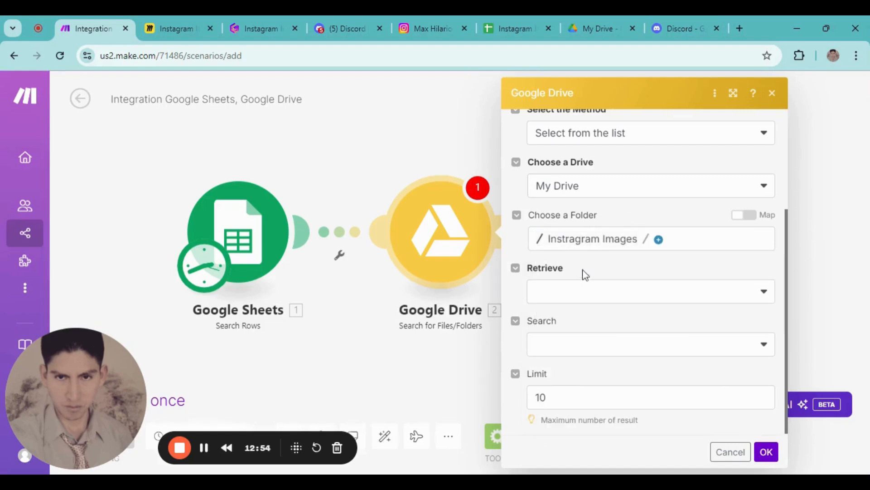
left_click(761, 292)
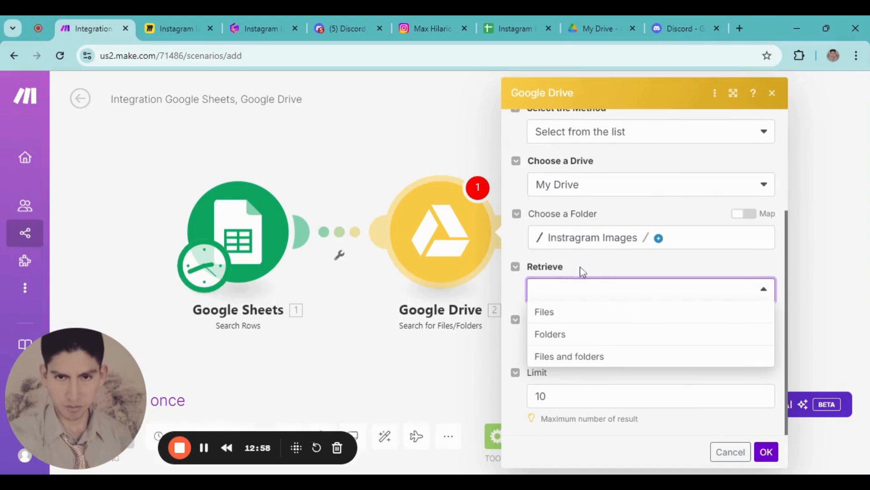
left_click(545, 313)
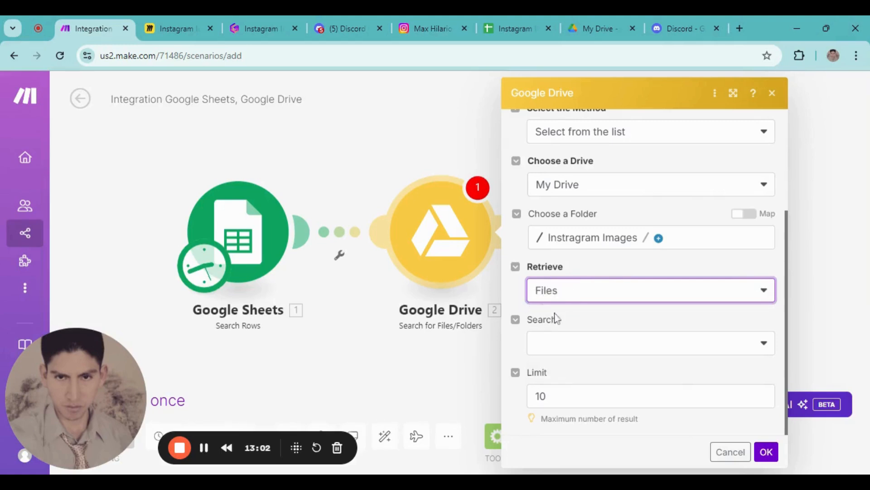
Step: Set the Google Drive module's search type to Search within file/folder names and try to save its settings
left_click(758, 349)
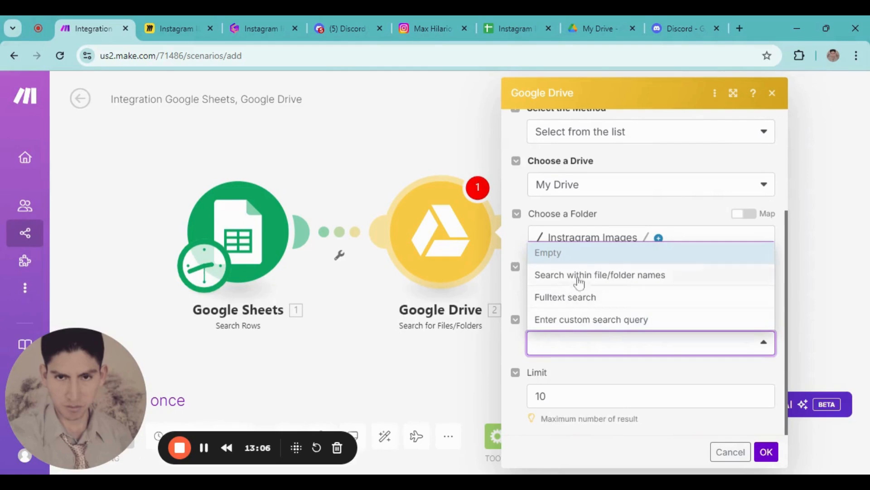
left_click(577, 331)
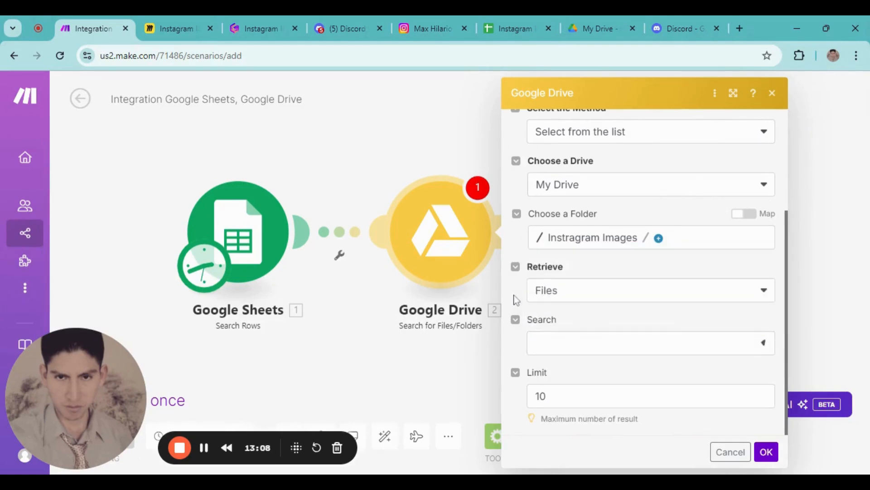
left_click(762, 343)
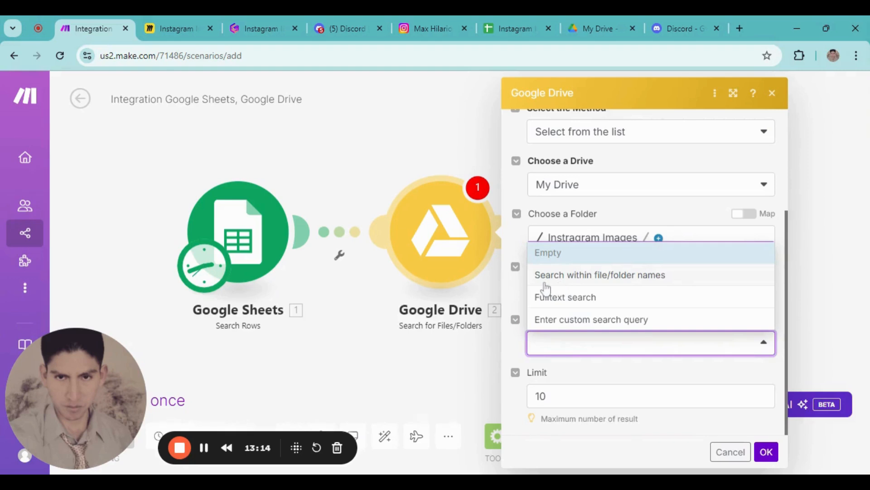
left_click(576, 279)
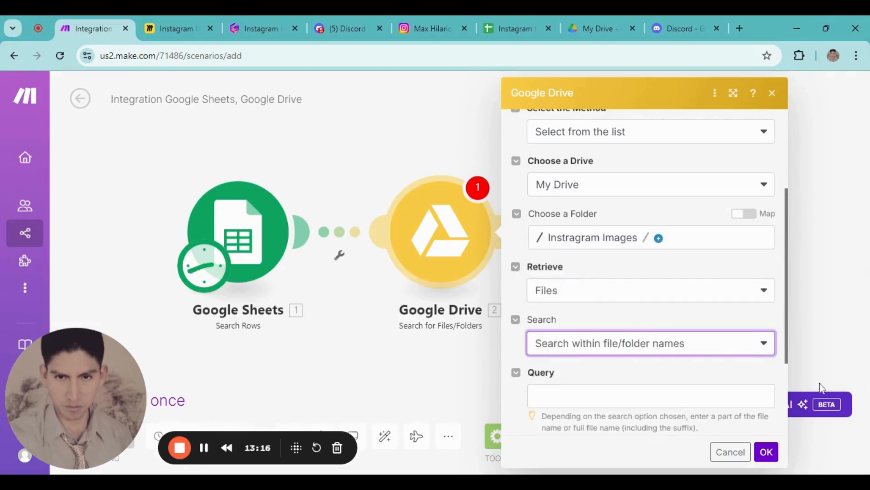
left_click(768, 453)
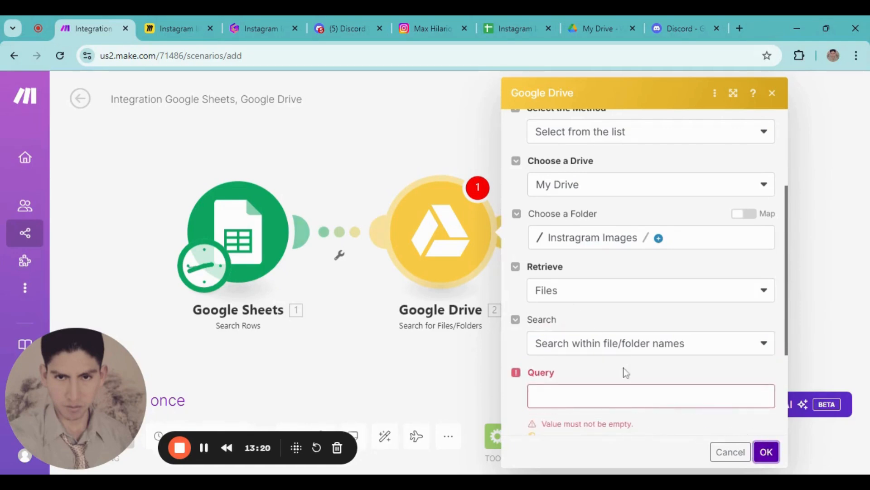
Step: Map the Title (A) column from the Google Sheets Search Rows module into the Google Drive search query
left_click(626, 396)
scroll(577, 374, "down", 3)
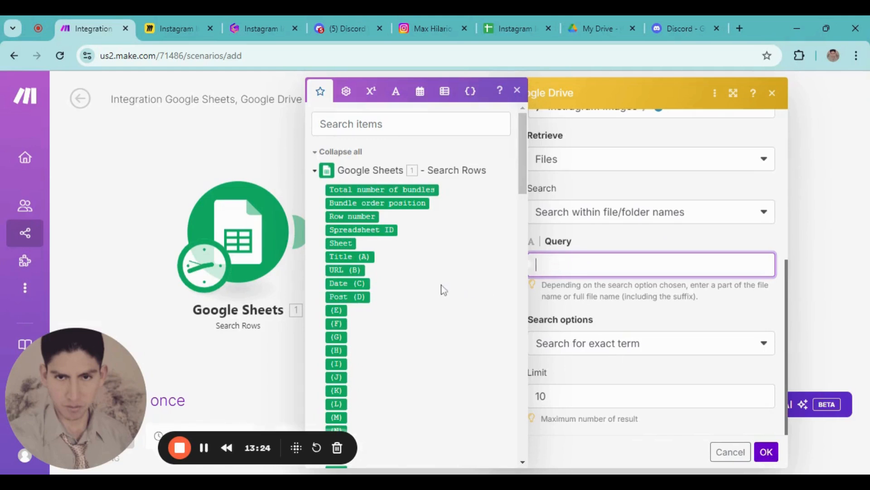
left_click(343, 257)
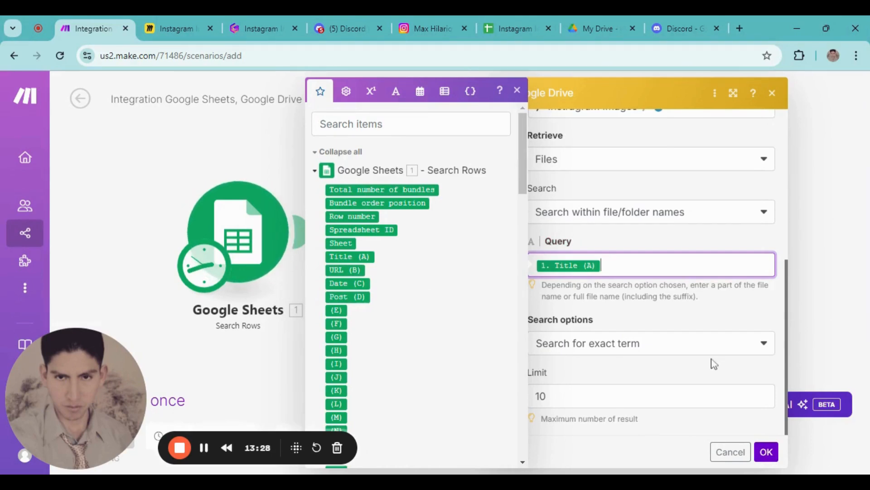
left_click(771, 312)
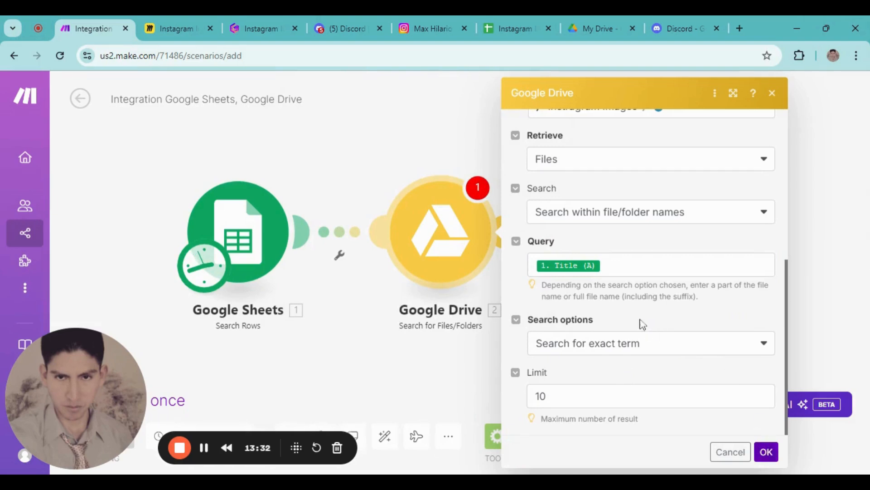
Step: Set the search options to Search for name containing the search term and save the Google Drive search module
left_click(716, 350)
left_click(716, 350)
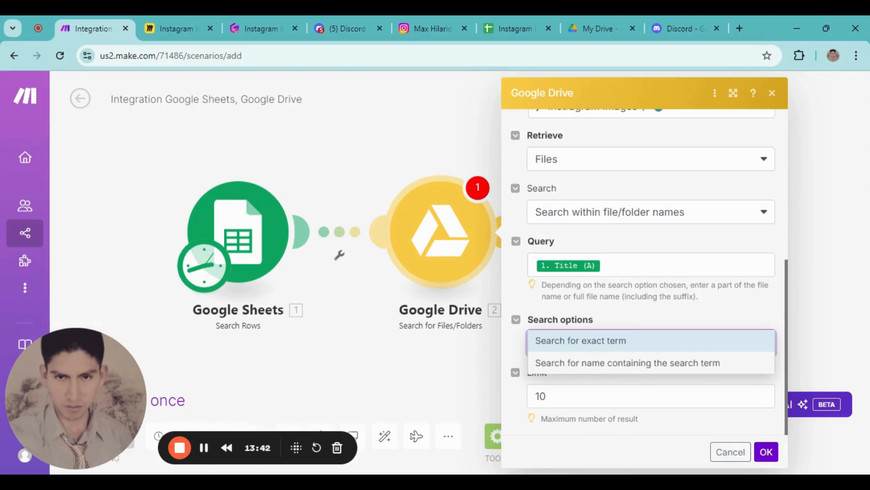
left_click(632, 369)
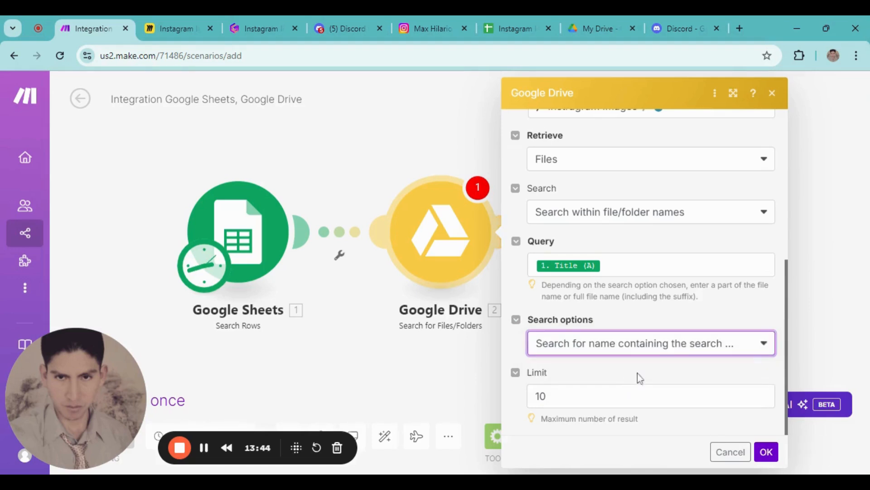
scroll(639, 383, "up", 6)
scroll(632, 377, "down", 5)
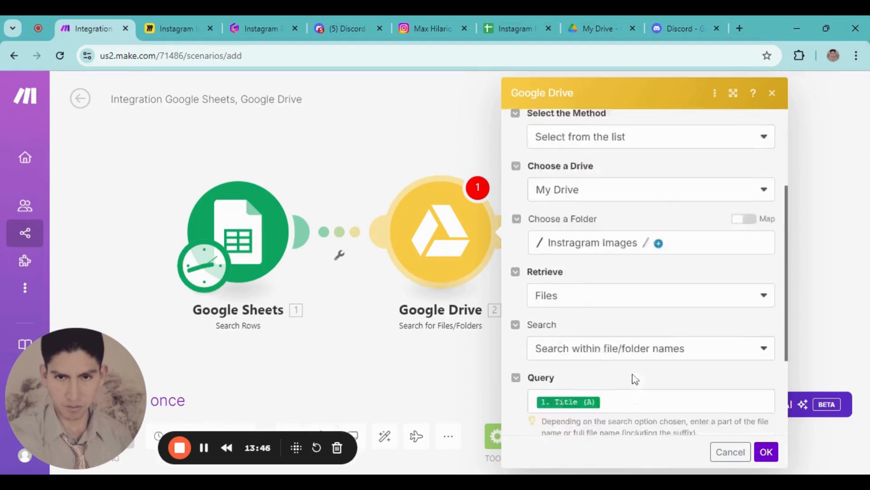
left_click(776, 454)
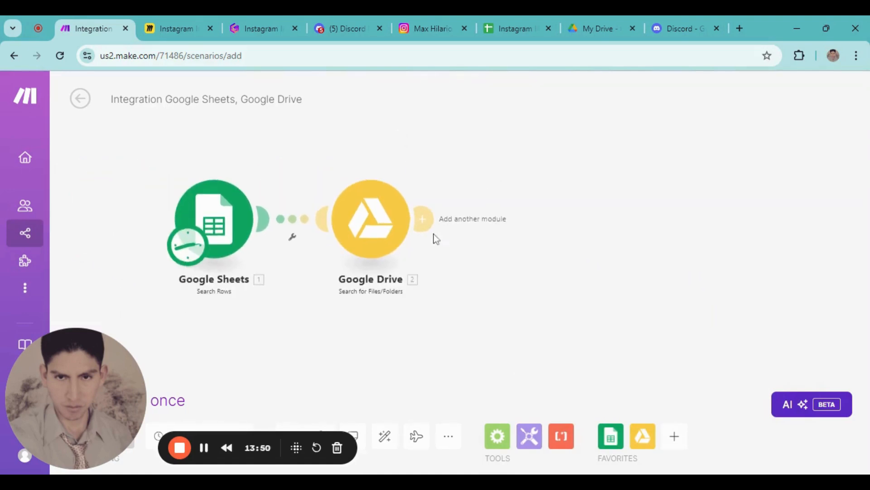
Step: Add a Google Drive Download a File module, map its File ID from the Search for Files/Folders module, and save it
left_click(423, 219)
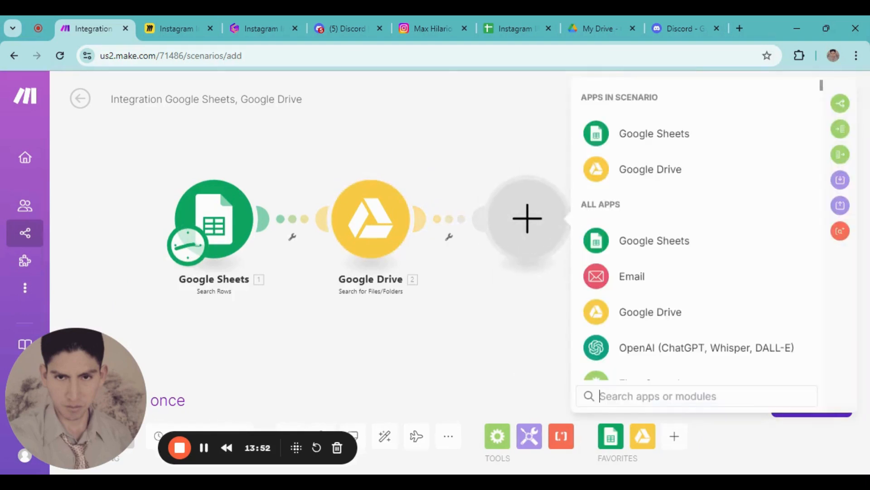
left_click(634, 179)
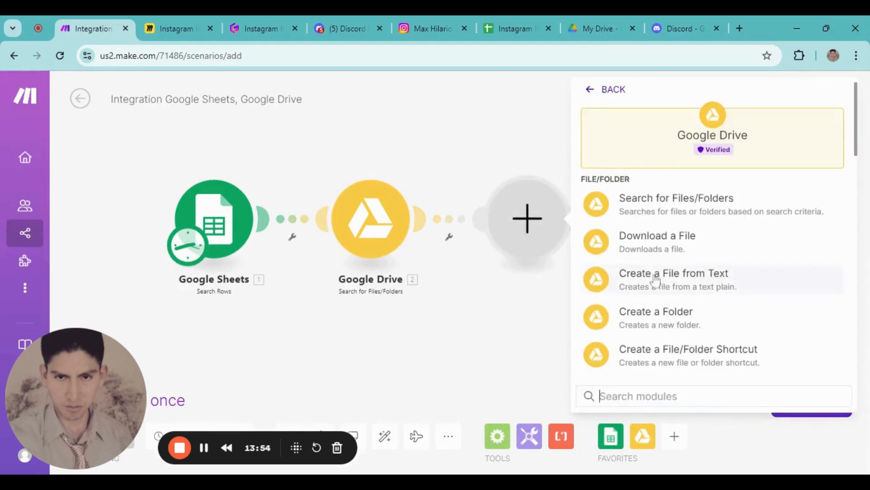
left_click(642, 250)
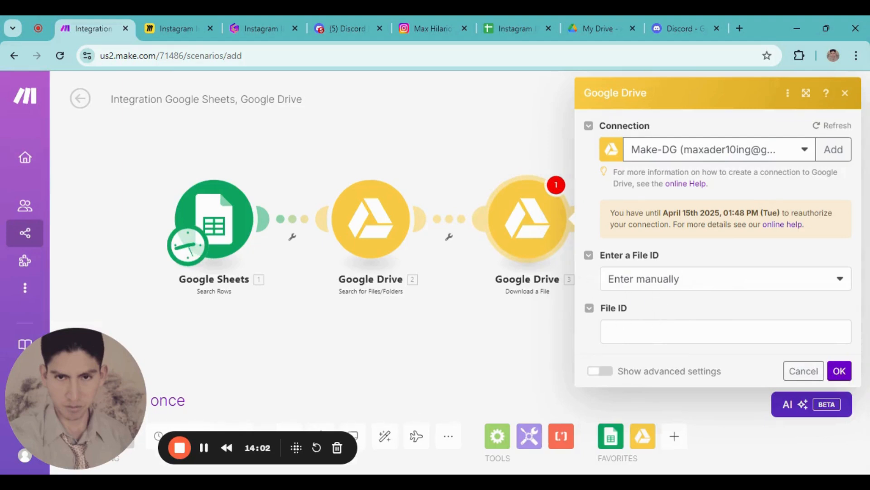
left_click(726, 332)
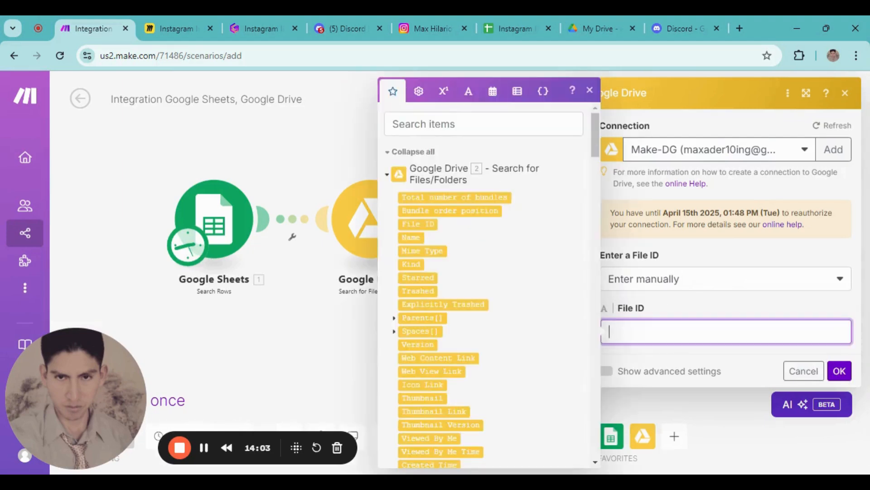
left_click(417, 224)
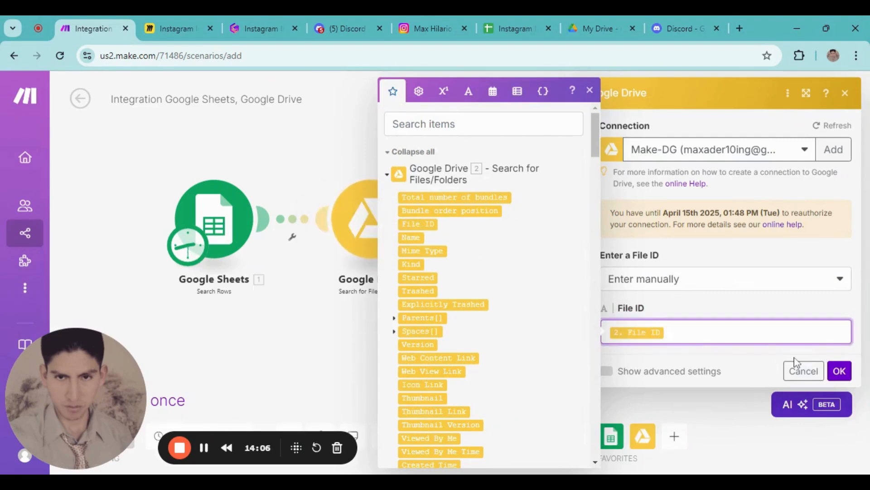
left_click(841, 373)
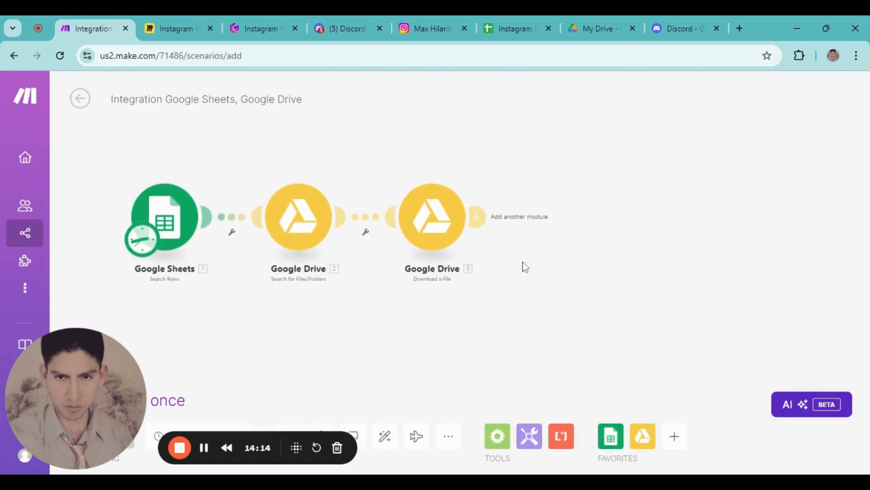
Step: Add an Image Resize module after the Google Drive Download a File module
left_click_drag(523, 262, 502, 254)
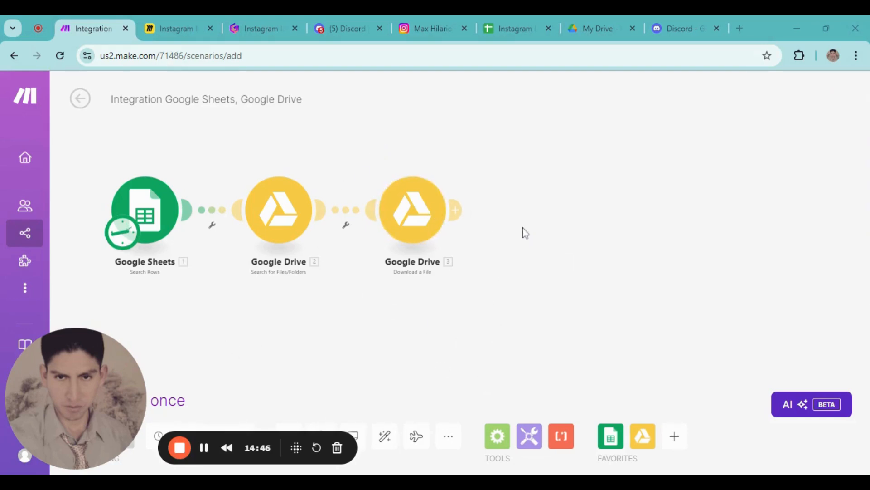
left_click_drag(518, 227, 490, 233)
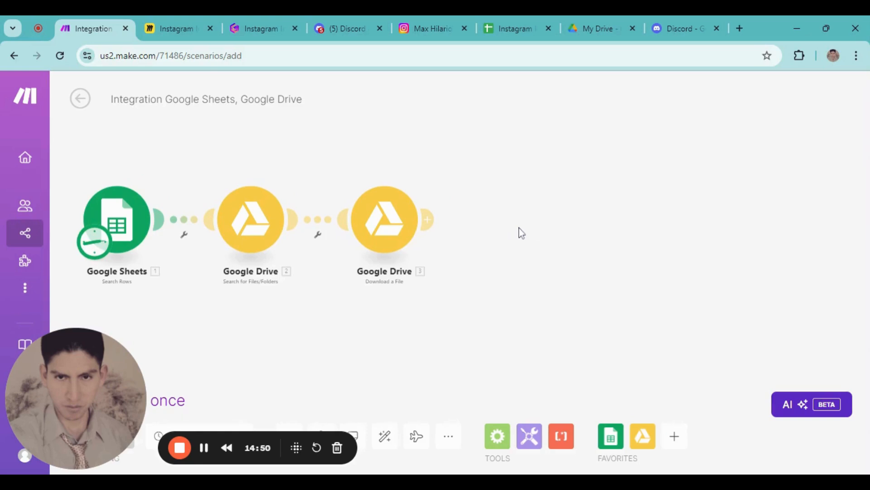
left_click(427, 219)
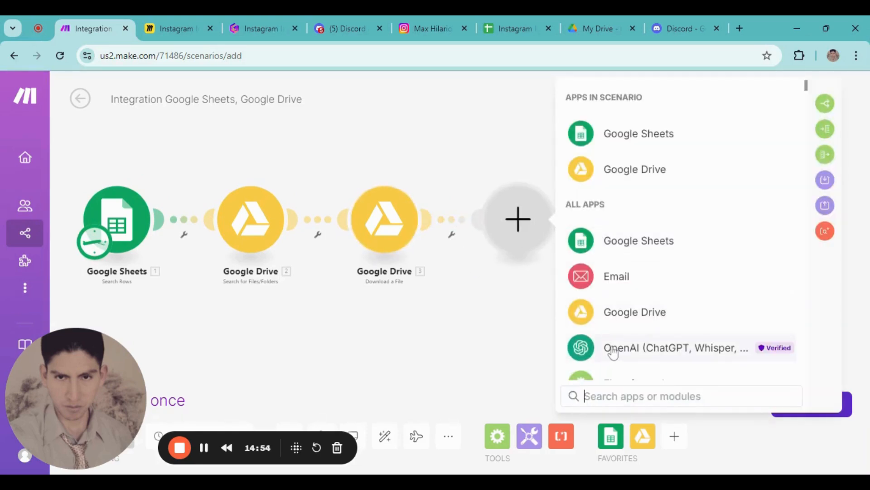
type("IMAG")
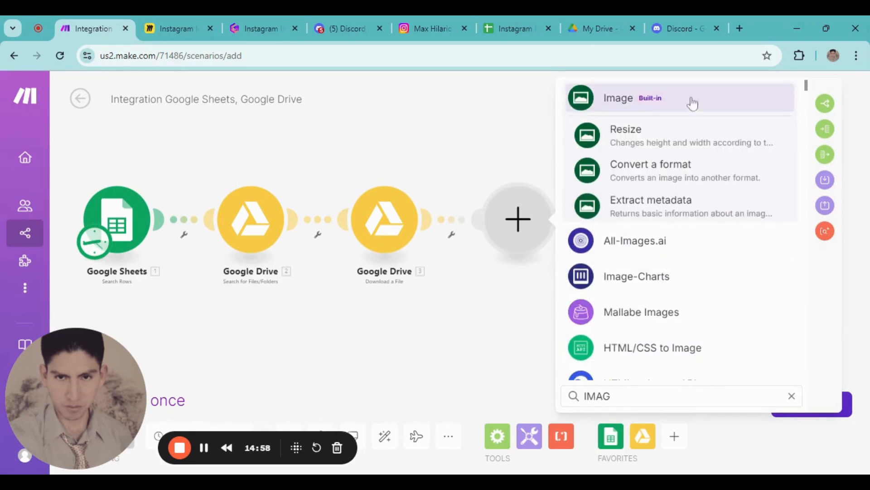
left_click(644, 144)
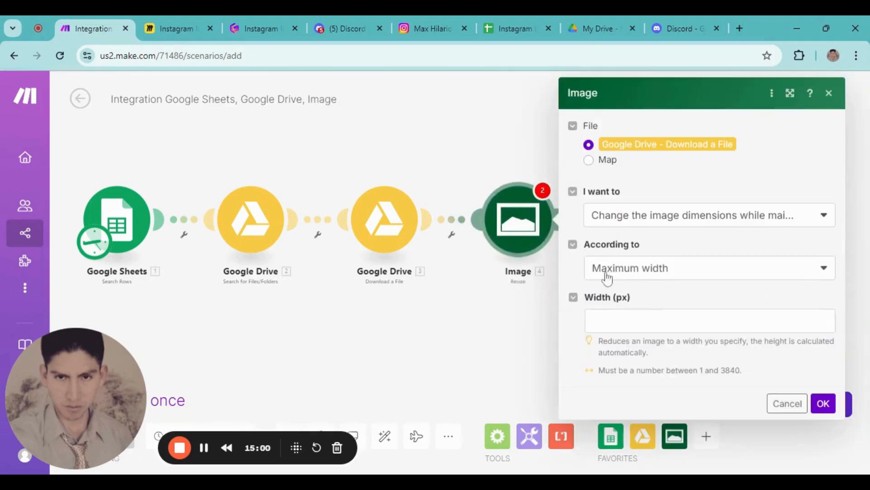
Step: Set the Image Resize module to change dimensions to a specified height and width, enter 1080 px for both, and save it
left_click(823, 214)
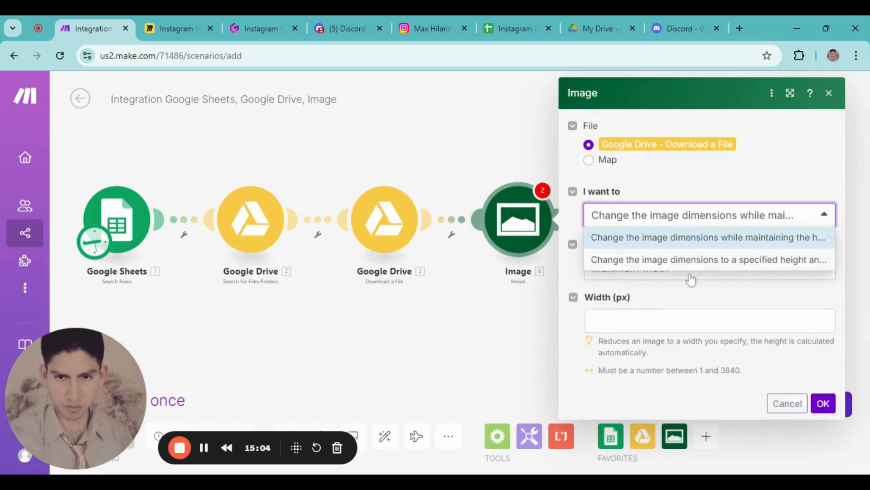
left_click(700, 259)
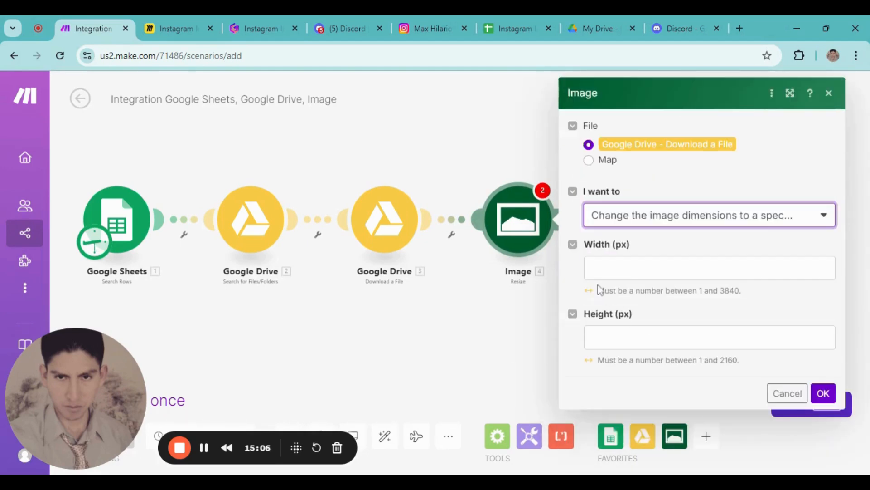
left_click(701, 268)
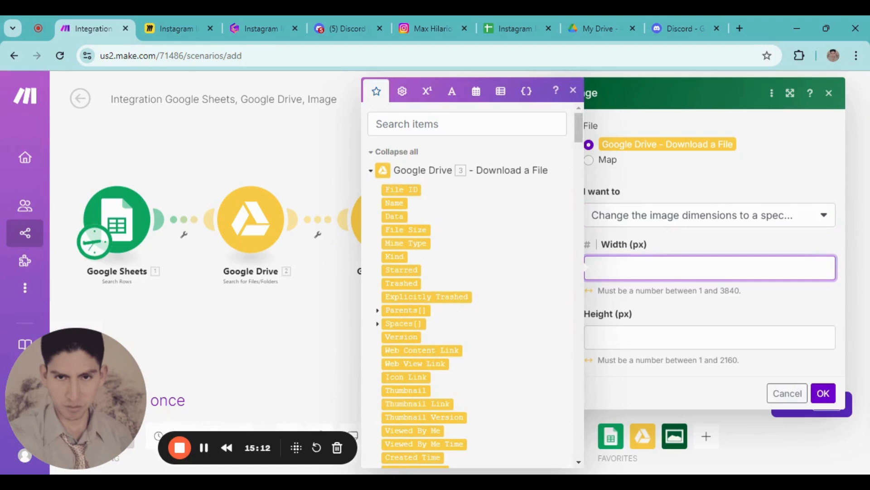
type("1080")
key("Tab")
type("1080")
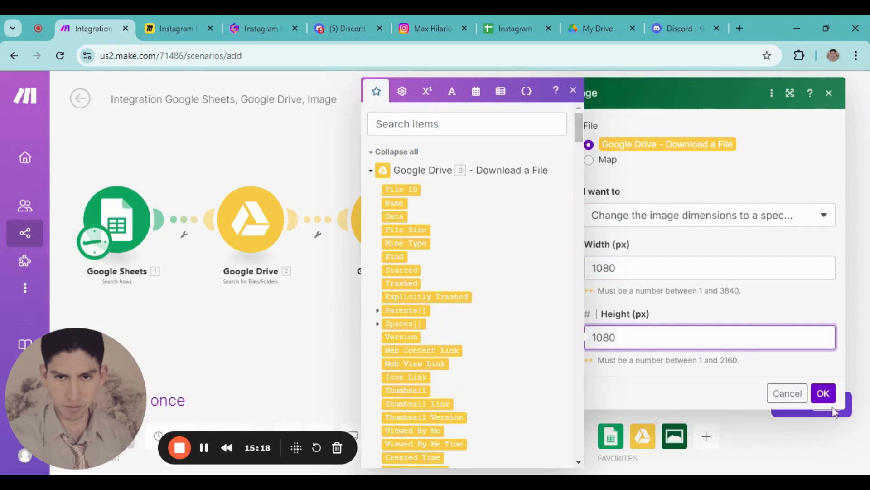
left_click(824, 393)
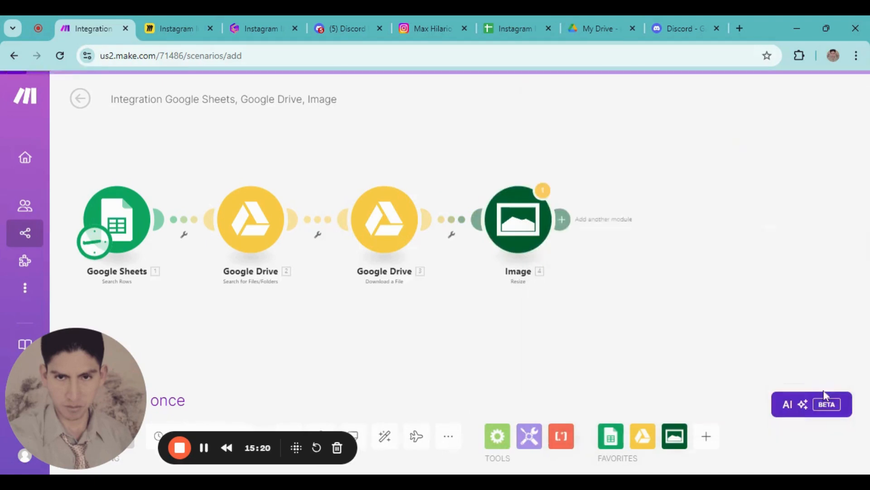
left_click(548, 192)
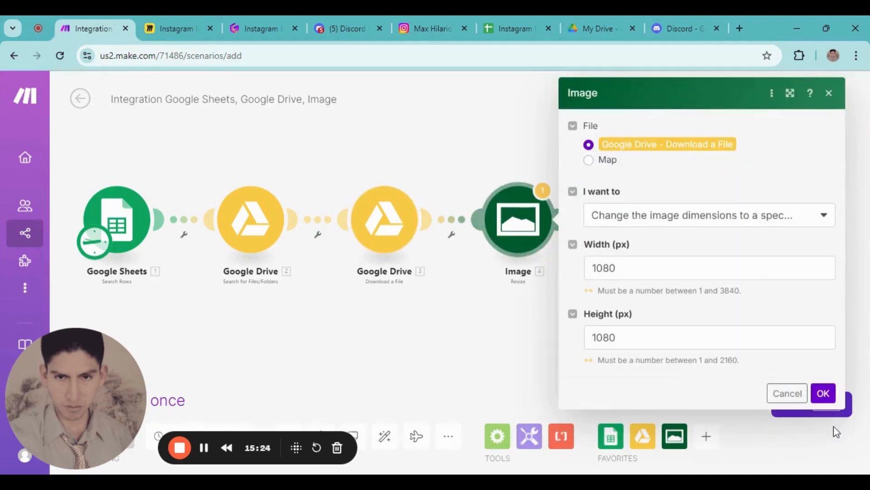
left_click(824, 393)
Step: Add a Discord Send a Message module after the Image Resize module
left_click_drag(579, 254, 488, 230)
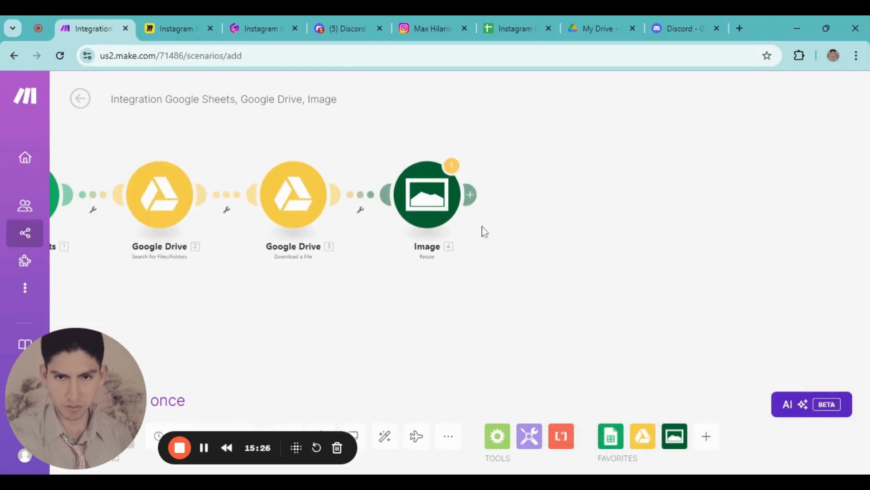
left_click_drag(503, 263, 537, 310)
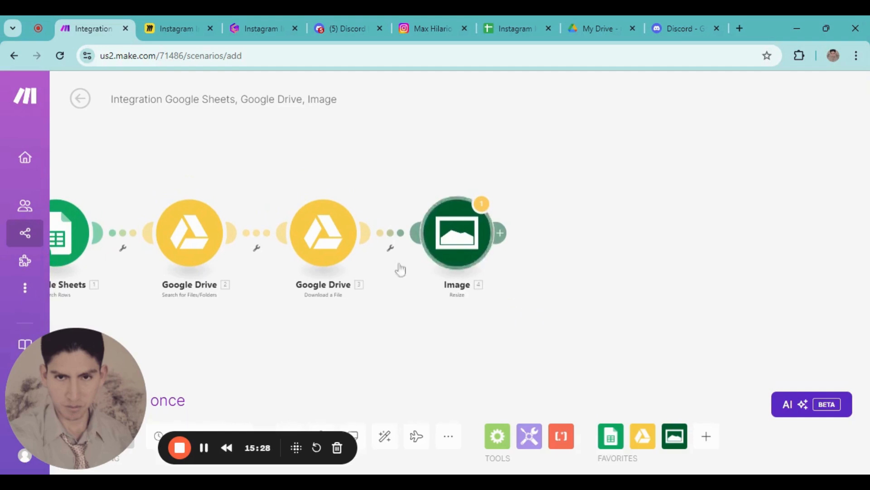
scroll(542, 274, "down", 2)
left_click_drag(585, 263, 550, 237)
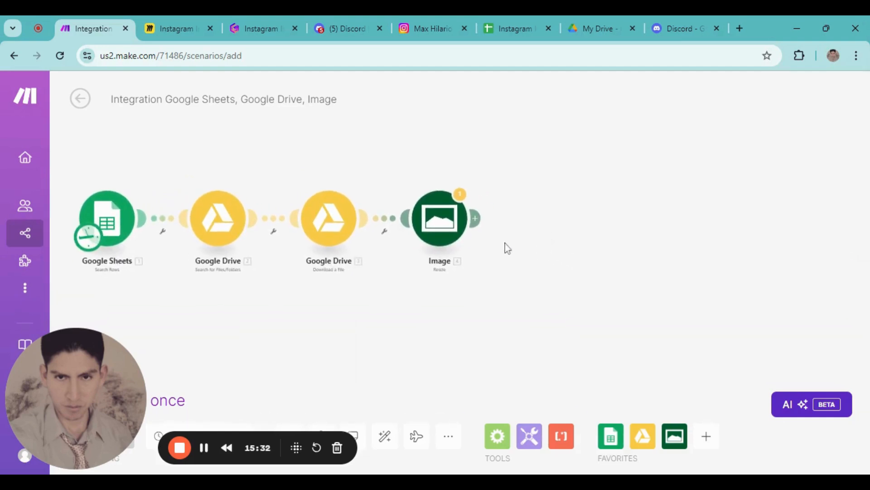
left_click(479, 219)
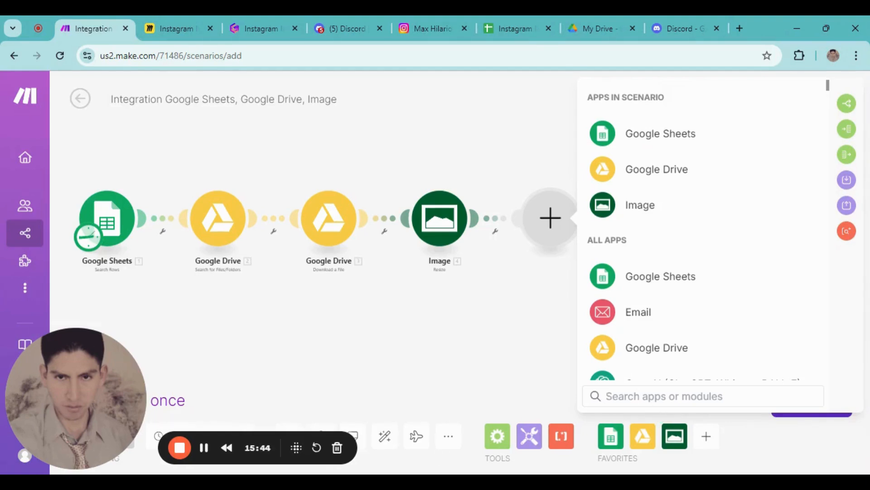
type("Discord")
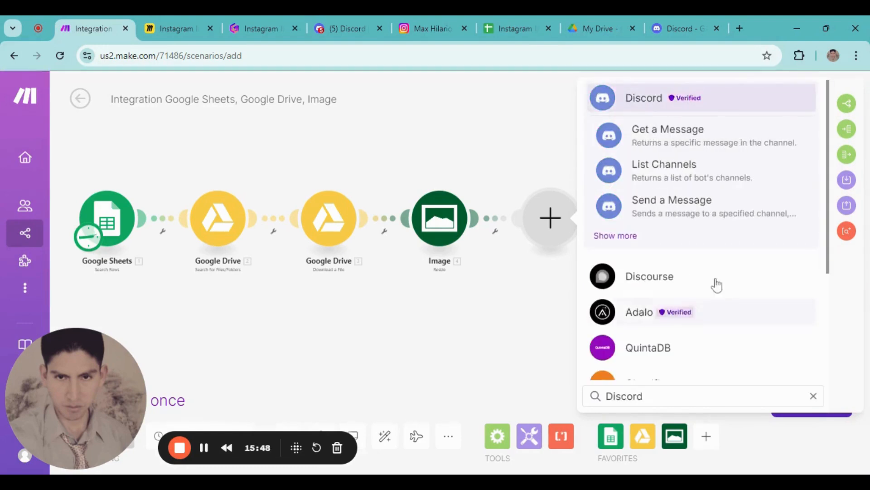
left_click(648, 102)
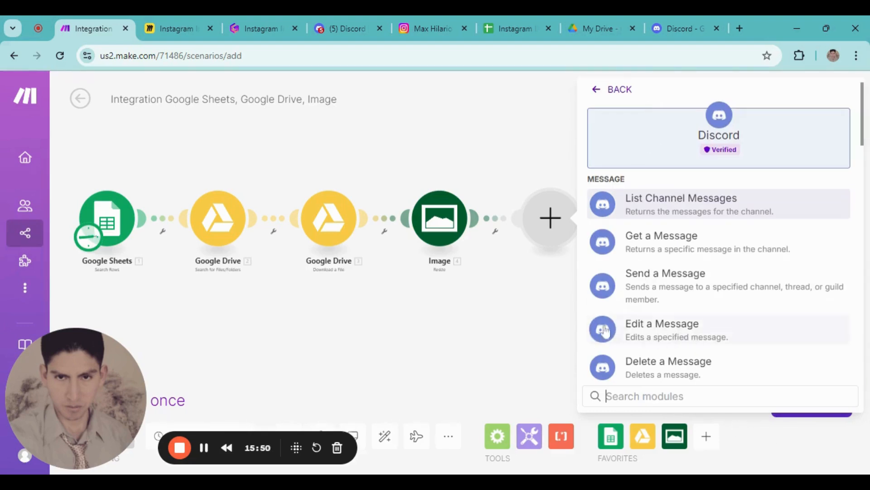
scroll(641, 300, "down", 2)
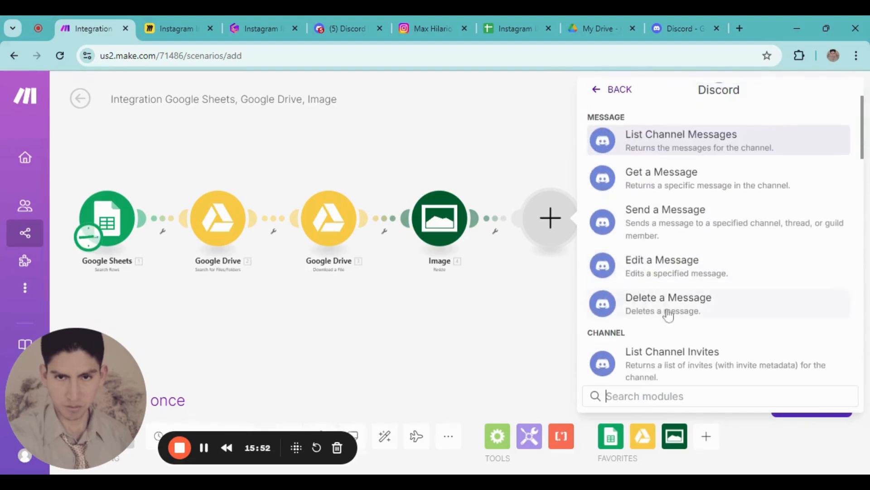
left_click(653, 231)
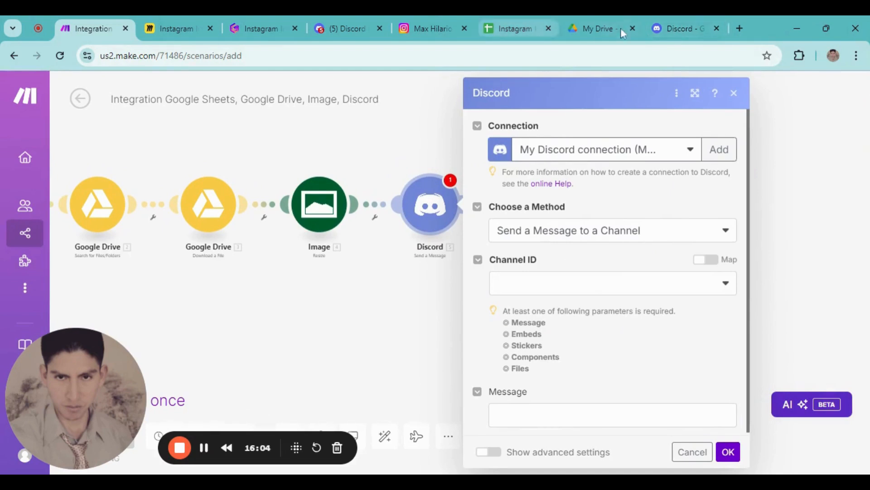
Step: Switch to Discord and create a text channel named instagram-images under Canales de texto
left_click(341, 29)
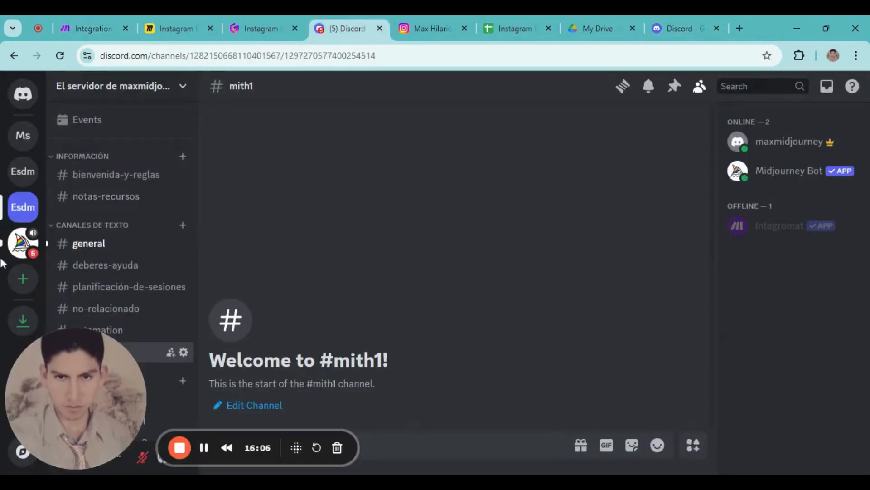
left_click(182, 226)
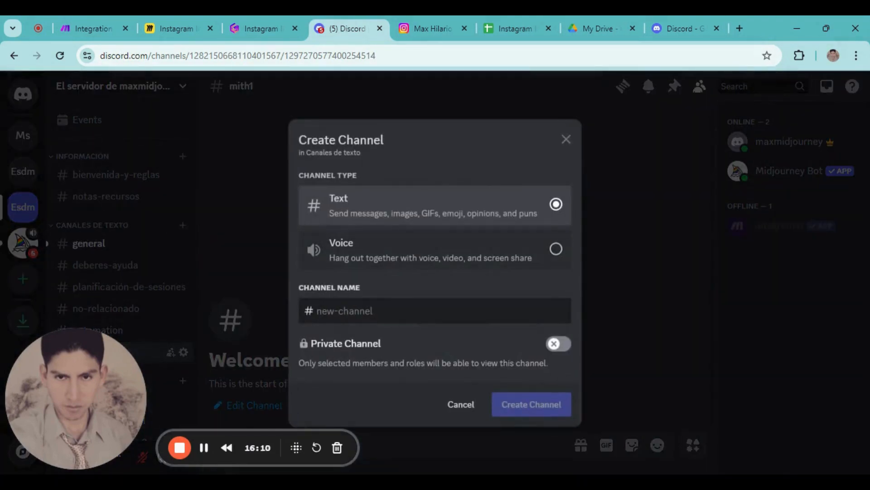
type("i")
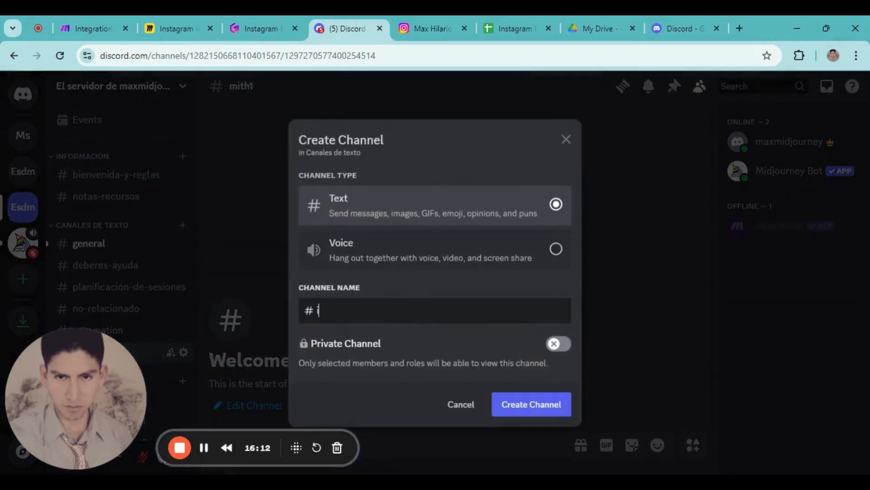
key("BackSpace")
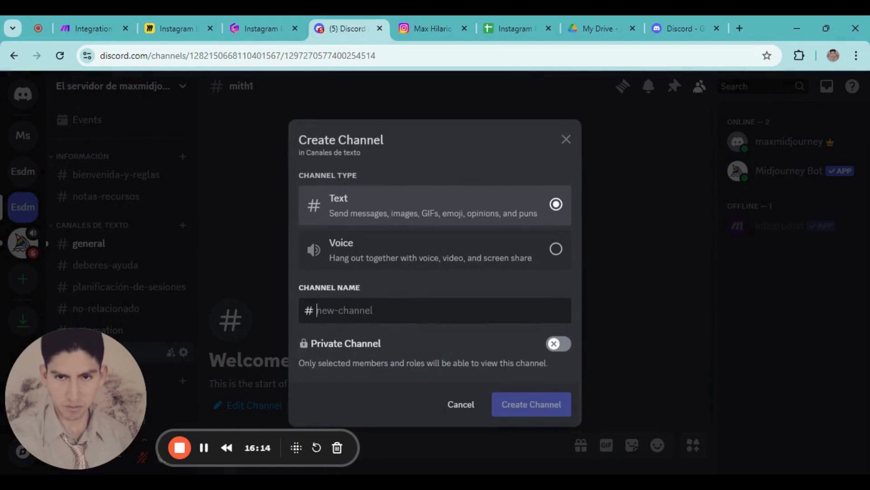
type("instagram-images")
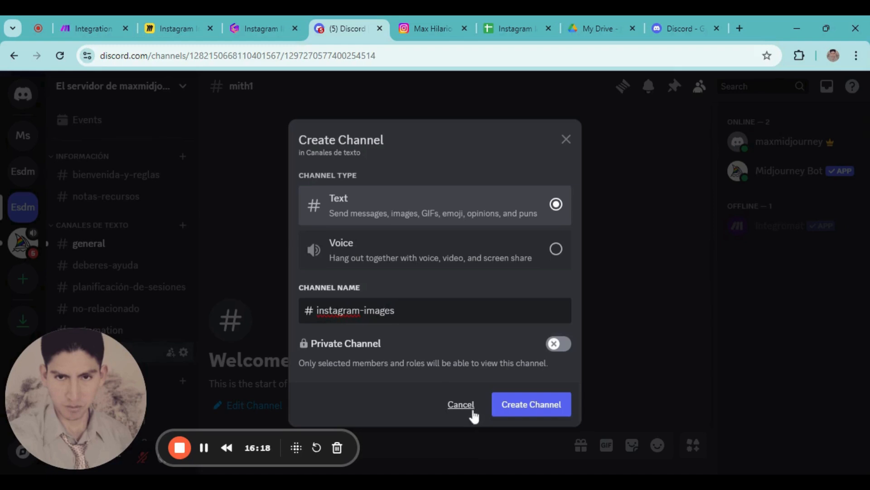
key("Delete")
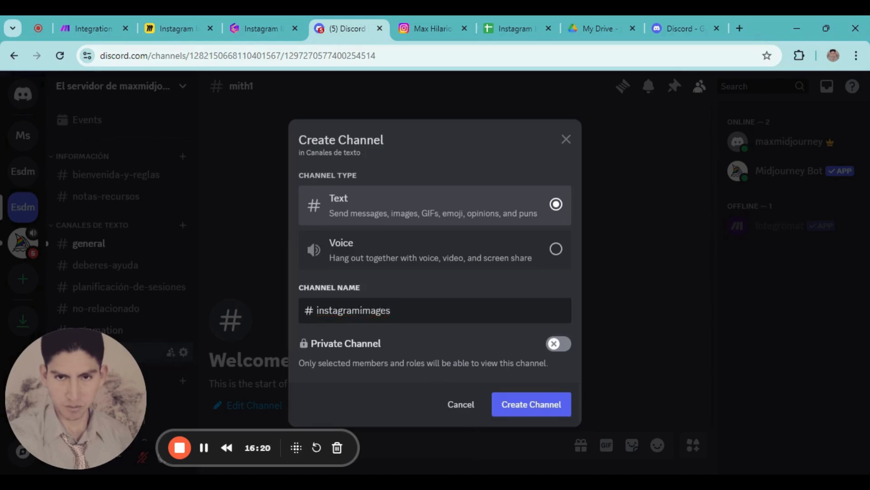
left_click(532, 404)
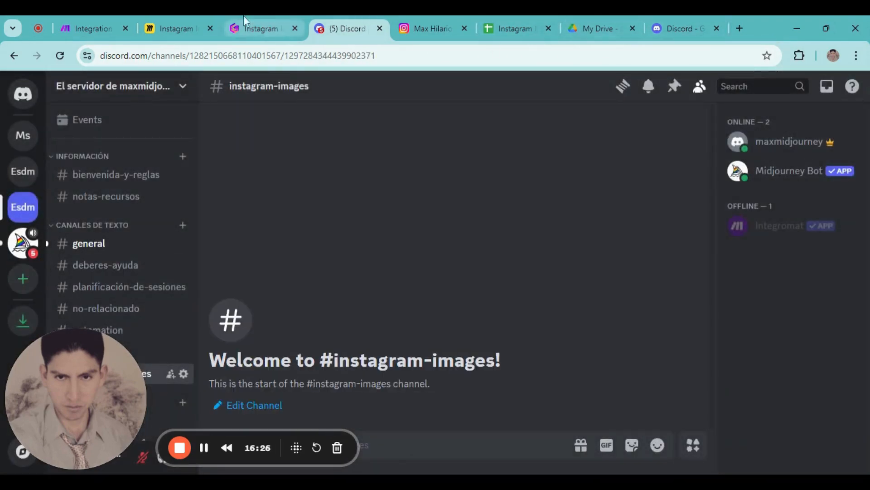
Step: Switch back to Make, refresh the Discord module's channel list and choose instagram-images as the Channel ID
left_click(91, 16)
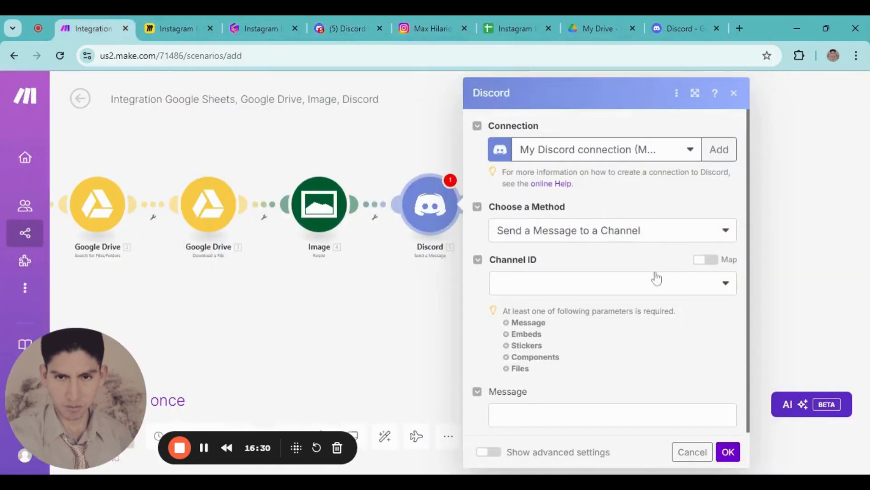
left_click(725, 285)
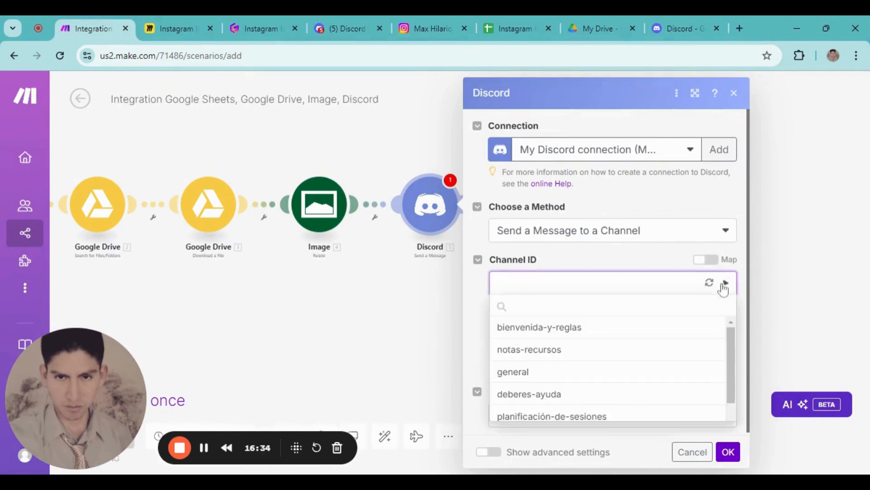
left_click(710, 283)
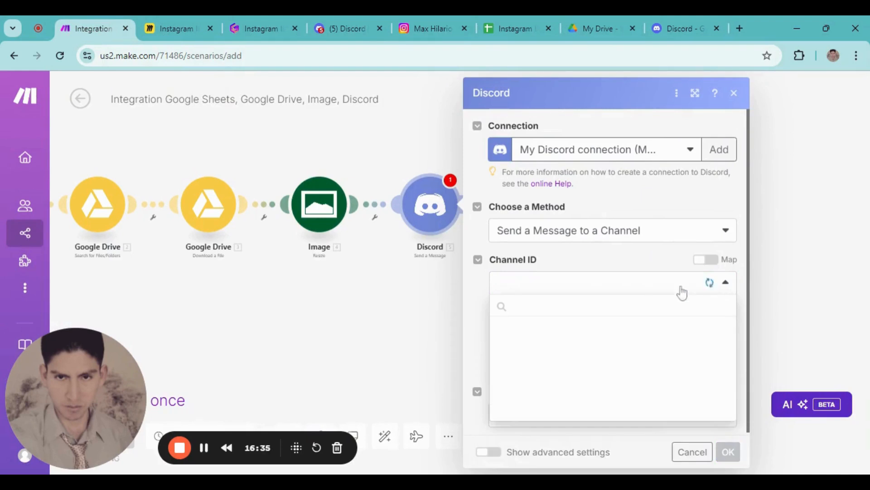
left_click(604, 286)
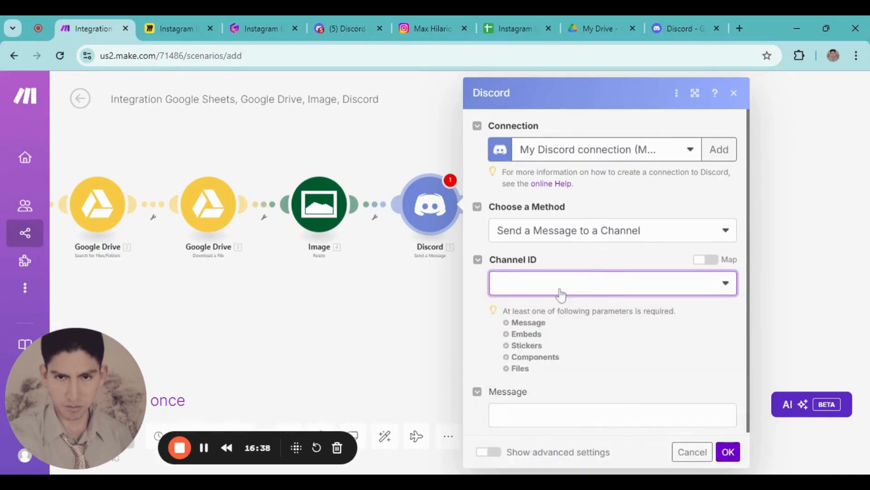
left_click(528, 288)
type("in")
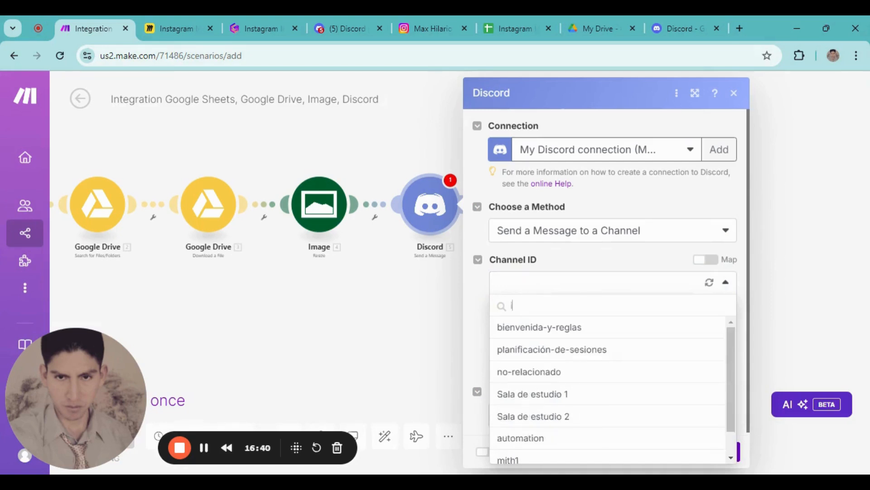
left_click(538, 333)
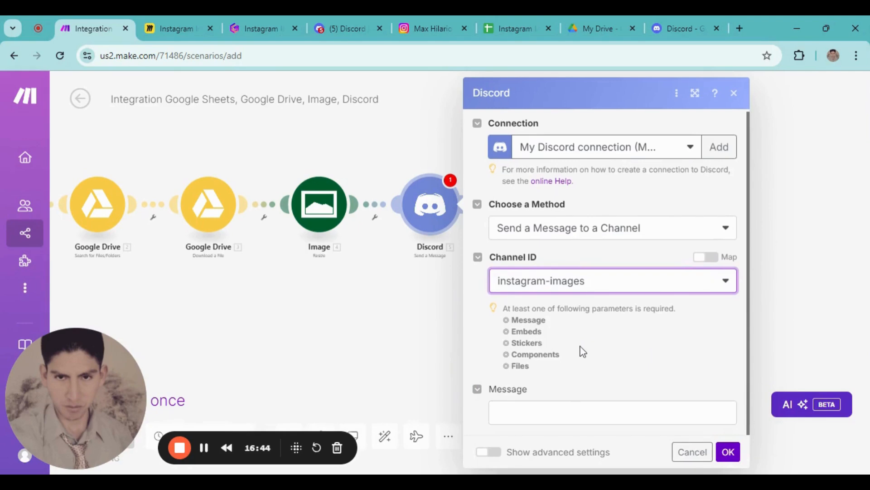
Step: Show the Discord module's advanced settings and enter "This is a test to post on Instgarm" as the message
left_click(490, 452)
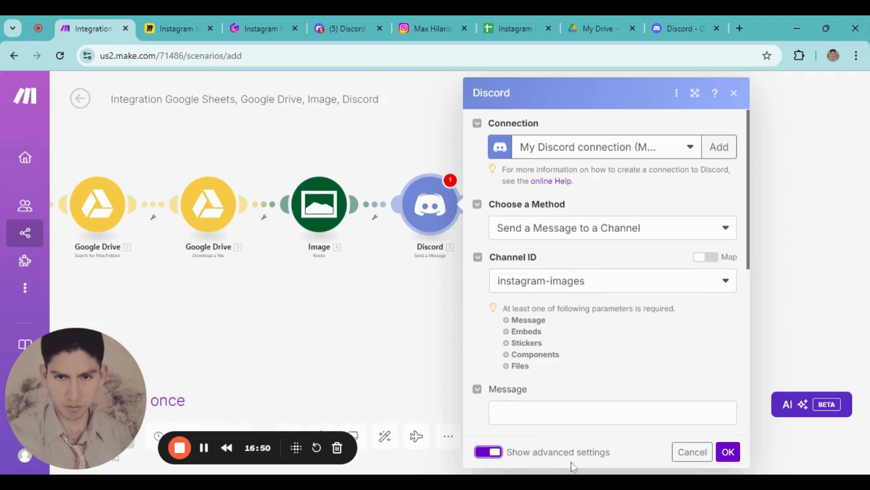
scroll(565, 428, "down", 4)
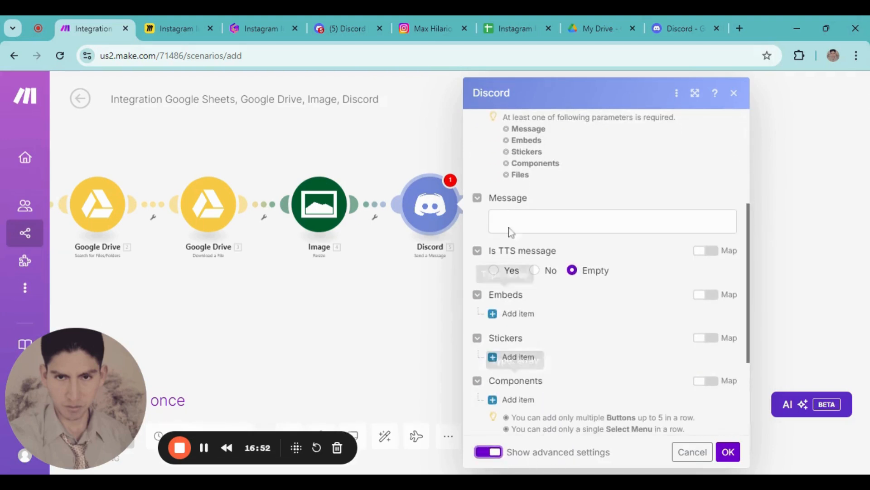
scroll(516, 212, "down", 2)
scroll(519, 212, "up", 2)
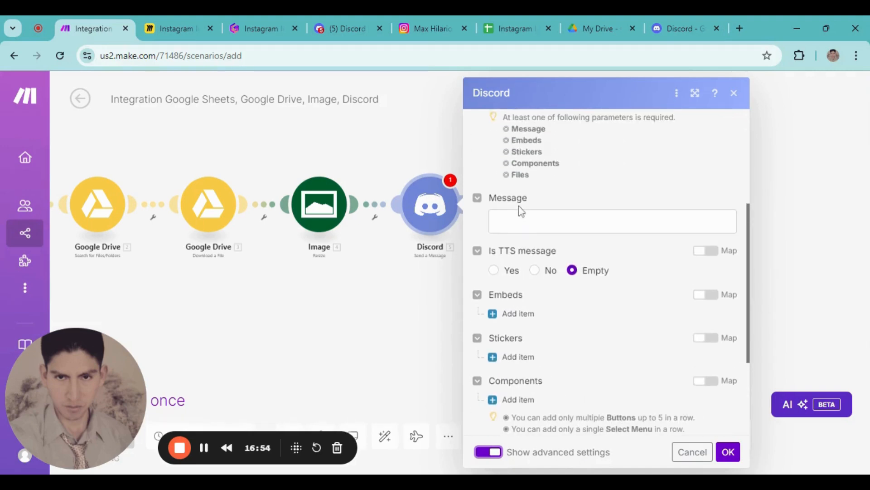
left_click(519, 221)
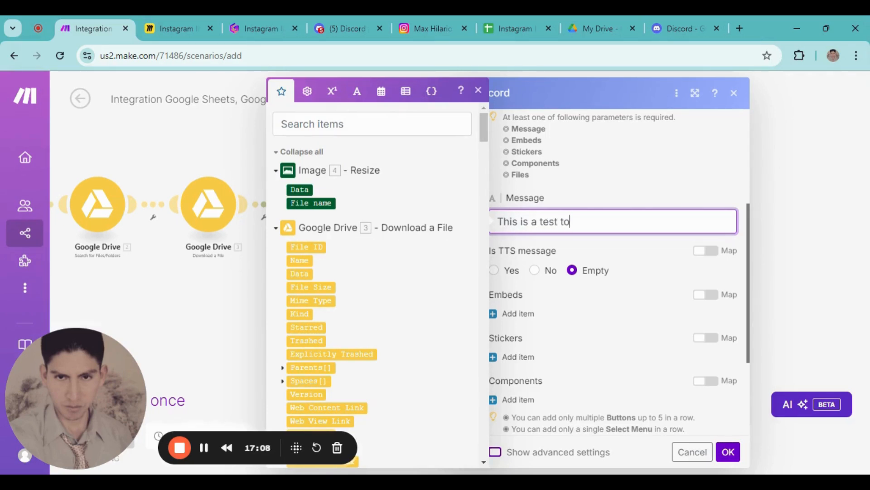
type("post on Ins")
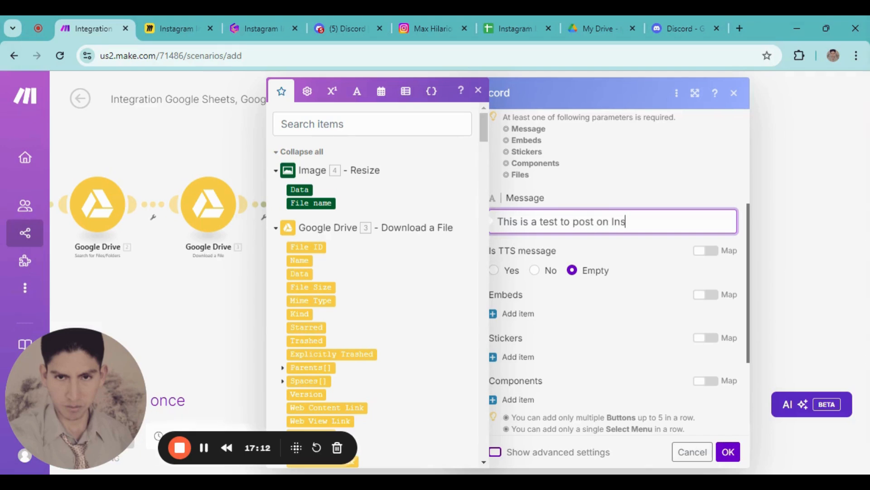
type("tgarm")
left_click(554, 254)
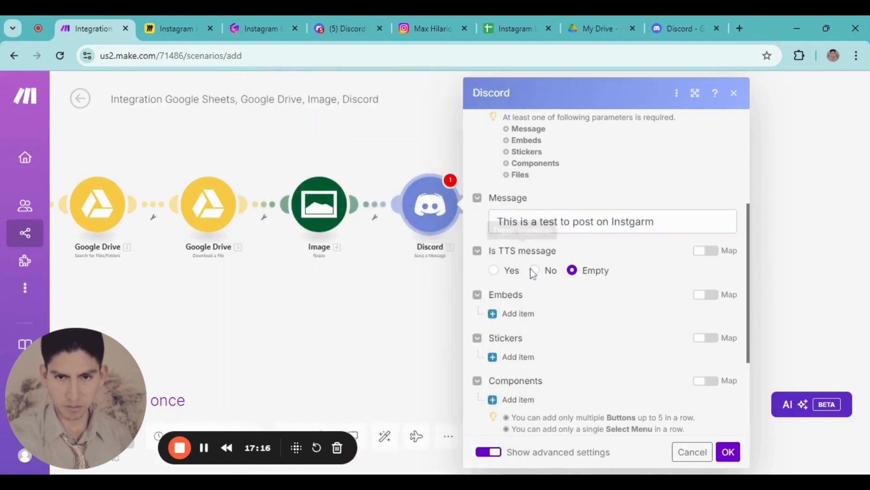
scroll(521, 272, "down", 3)
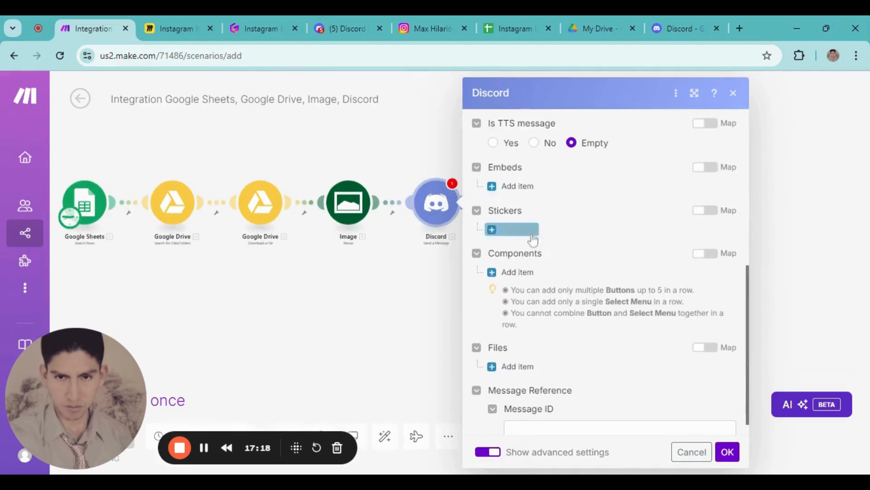
scroll(540, 331, "down", 1)
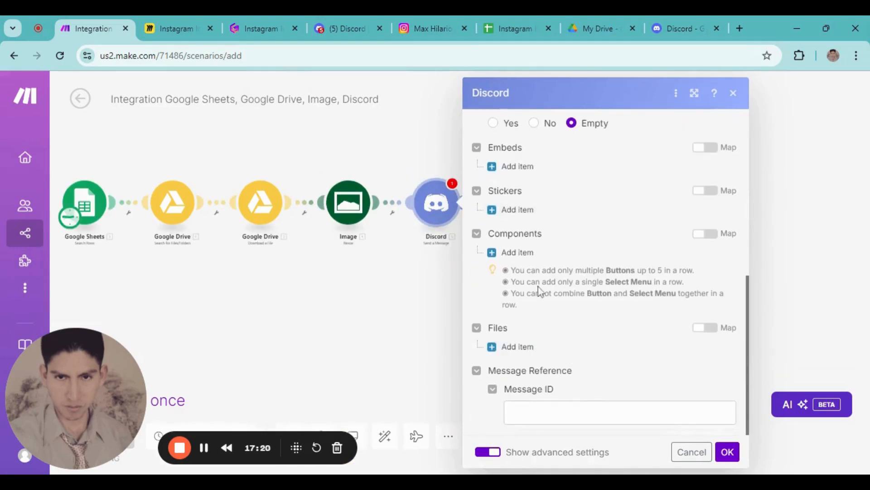
Step: Add a file item to the Discord message using the Image - Resize output and save the module
scroll(544, 299, "up", 2)
scroll(528, 294, "down", 2)
left_click(512, 347)
scroll(584, 332, "down", 3)
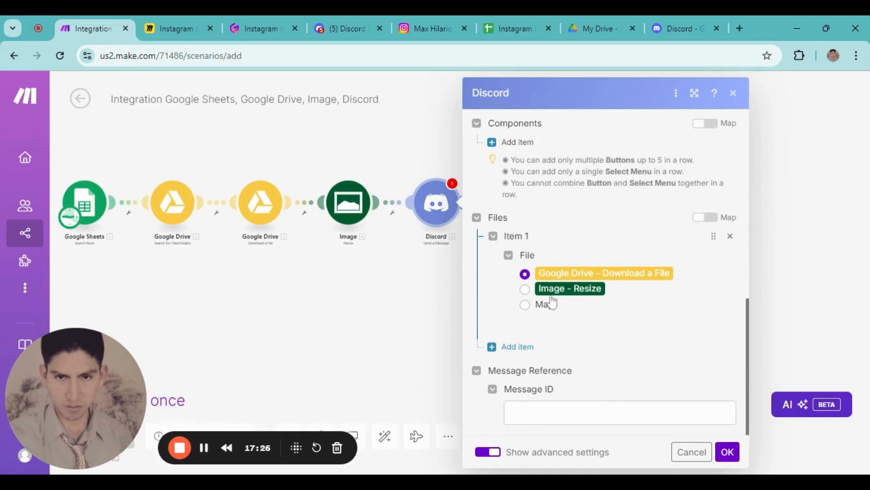
left_click(526, 290)
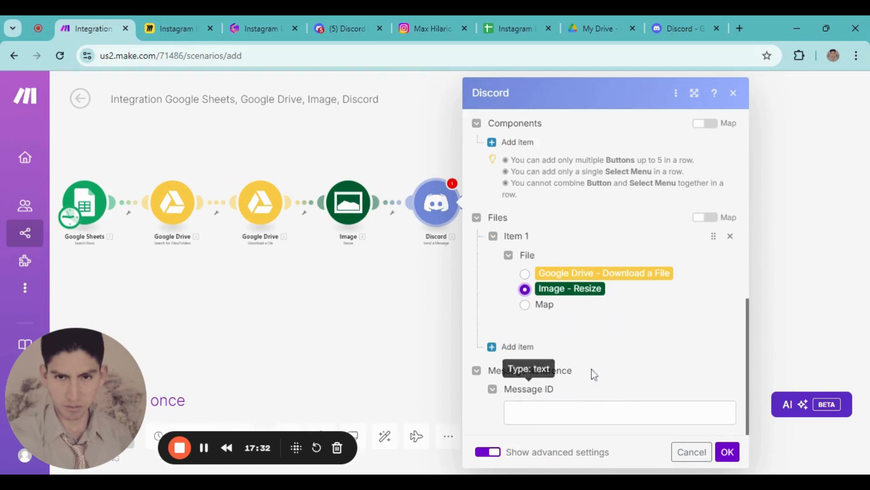
scroll(592, 356, "up", 5)
scroll(592, 356, "down", 5)
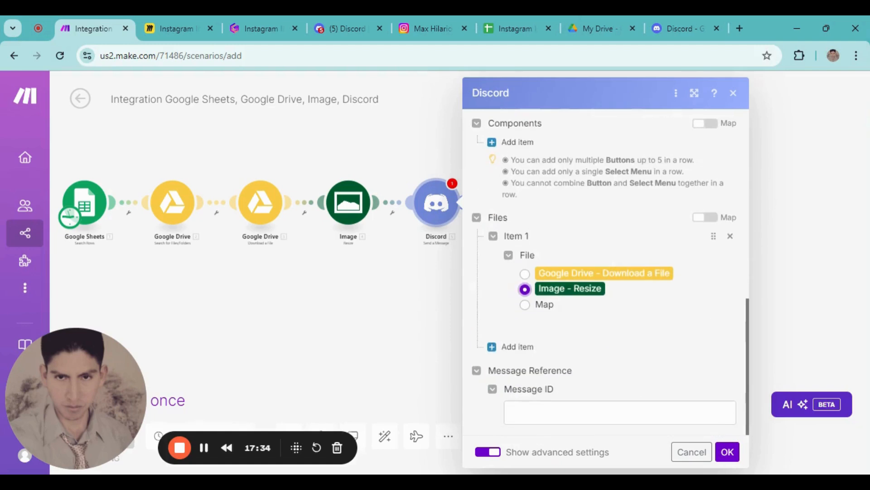
left_click(728, 451)
Step: Add an Instagram for Business Create a Photo Post module after the Discord module
left_click_drag(483, 189, 362, 128)
left_click_drag(426, 173, 473, 209)
scroll(480, 214, "down", 3)
scroll(441, 208, "up", 4)
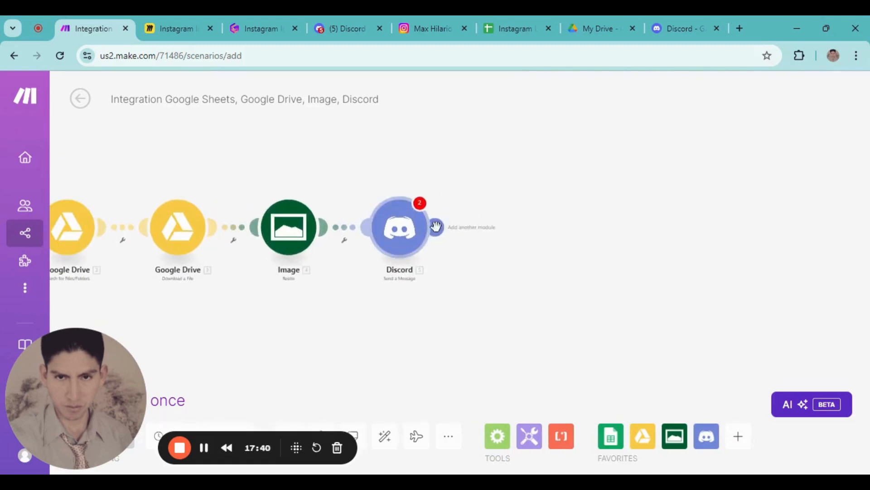
left_click(436, 227)
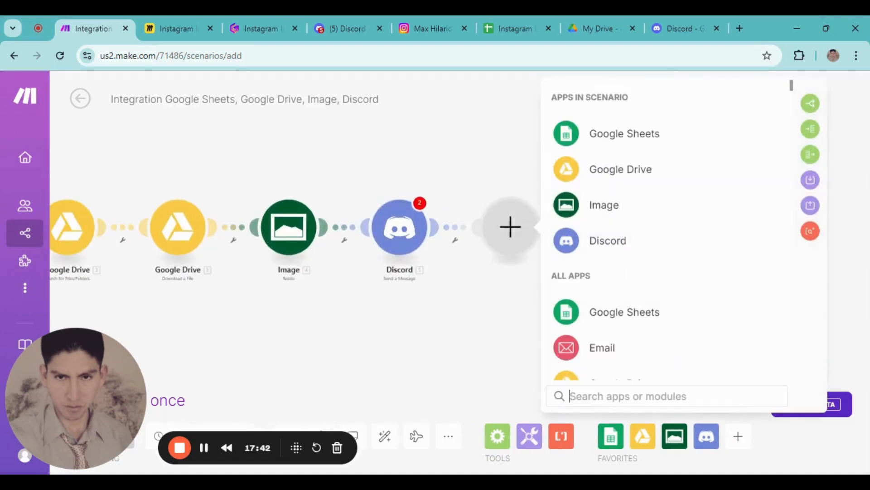
type("Instg")
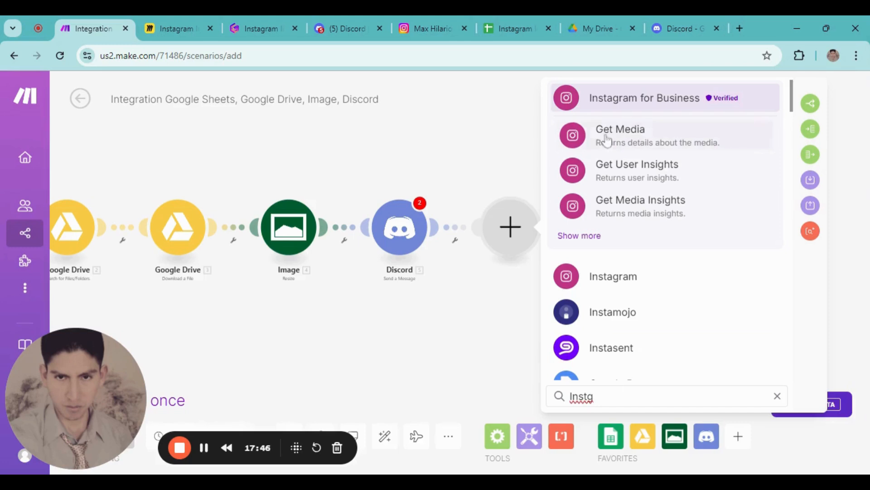
left_click(659, 109)
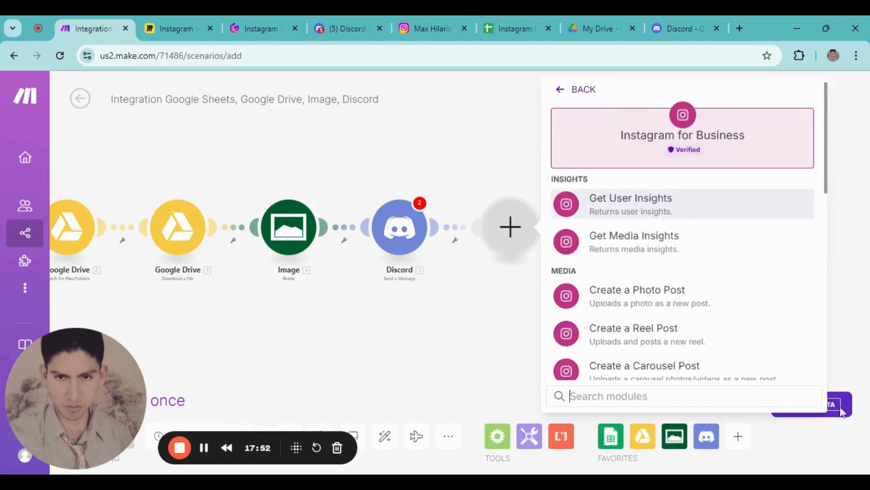
scroll(687, 303, "down", 2)
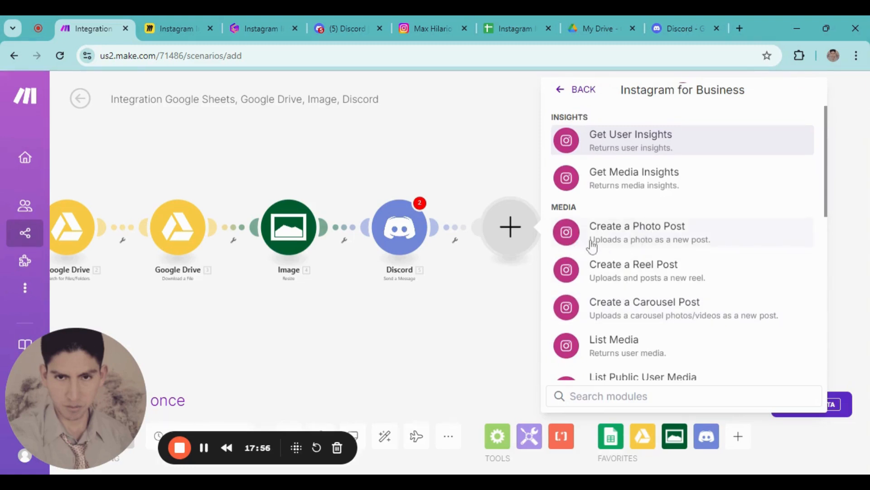
left_click(641, 234)
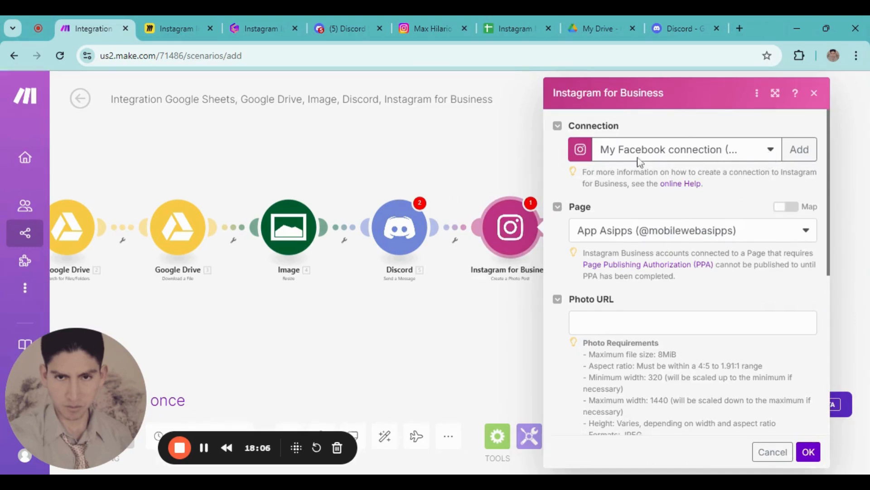
left_click(770, 150)
left_click(803, 153)
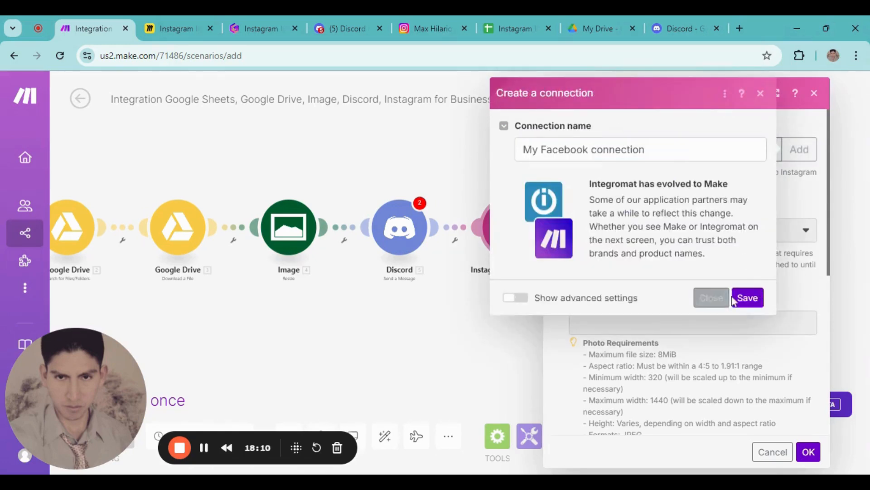
left_click(712, 298)
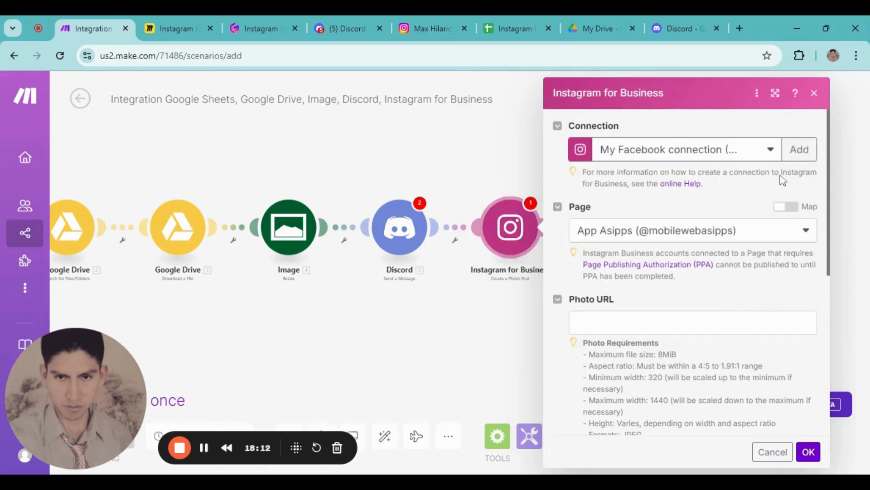
Step: Set the Instagram module's connection to the Mobap Facebook connection and choose Mob APP WEB as the page
left_click(771, 149)
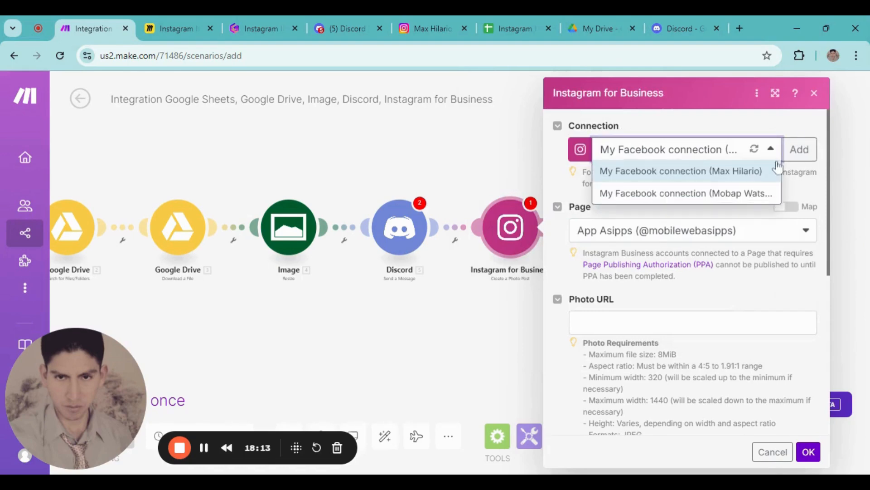
left_click(663, 193)
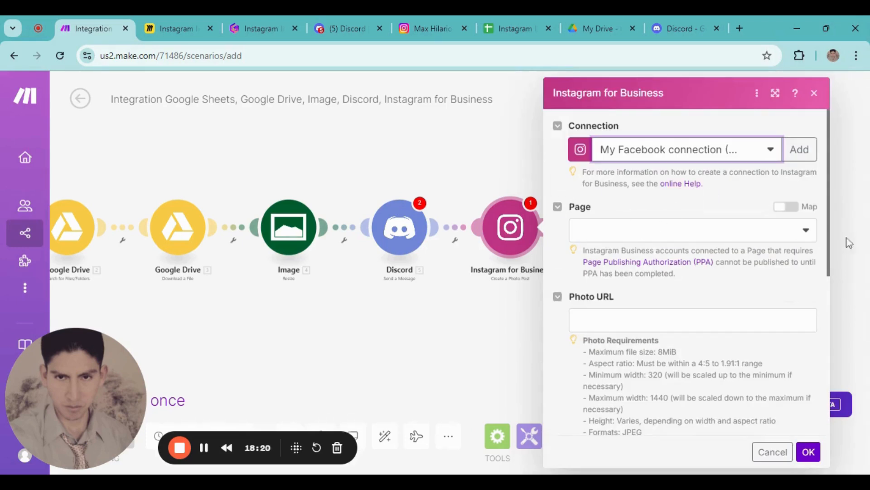
left_click(806, 231)
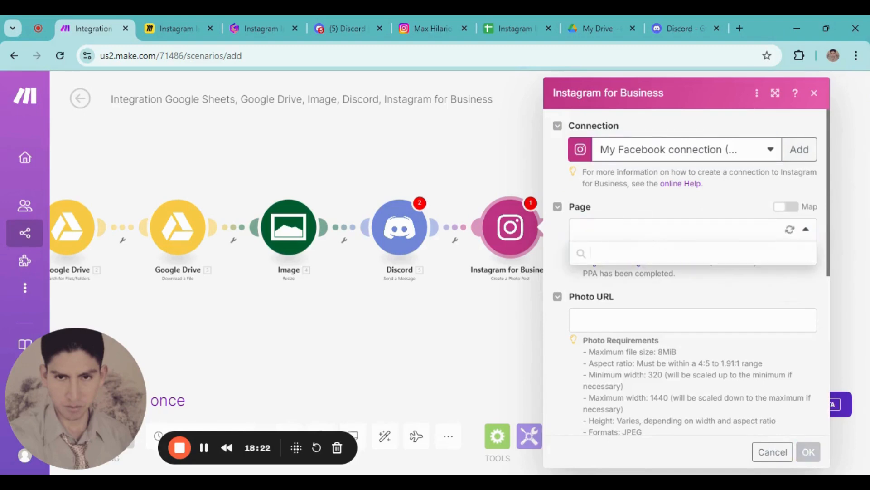
left_click(617, 259)
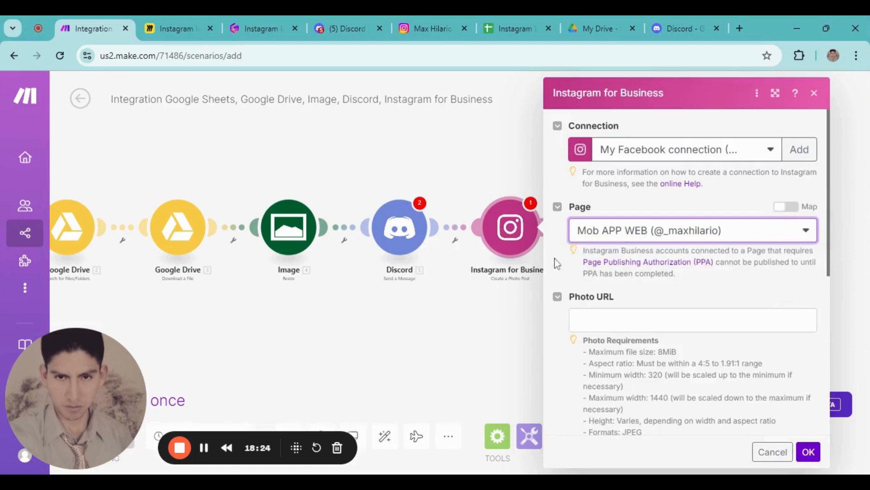
Step: Map the Instagram module's Photo URL to the URL of the Discord message's Attachments[]
scroll(585, 263, "down", 3)
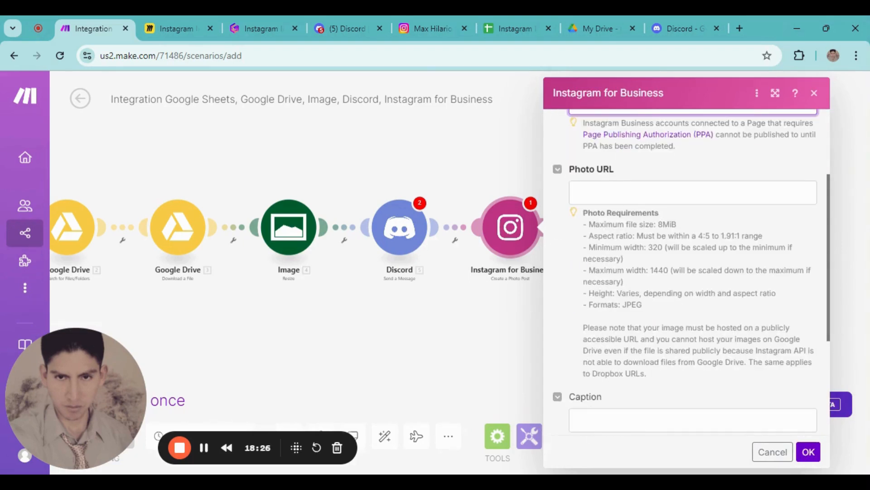
left_click(593, 193)
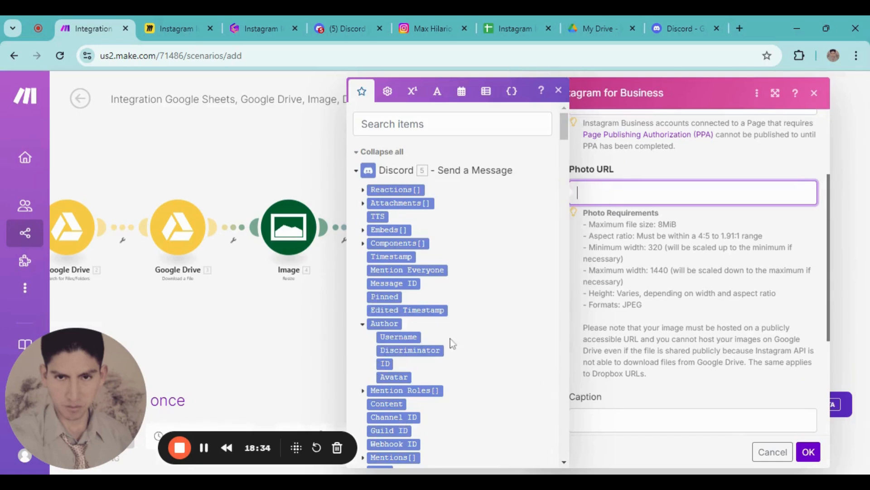
left_click(363, 203)
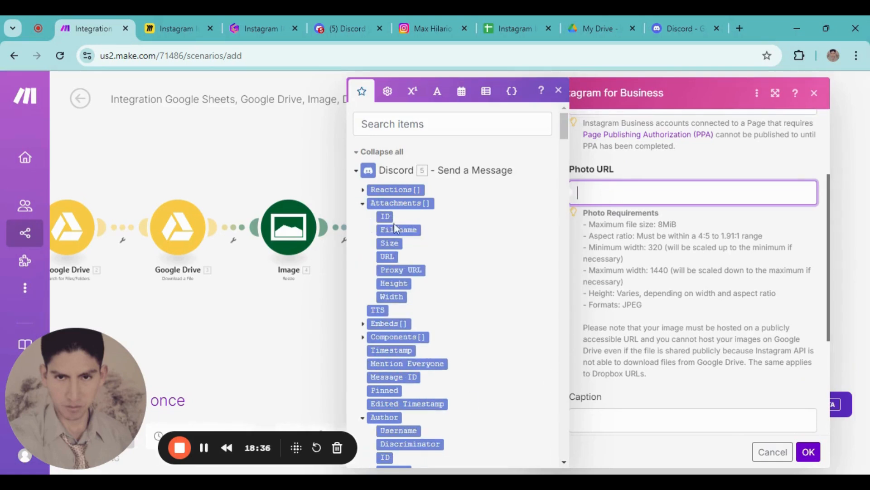
left_click(386, 257)
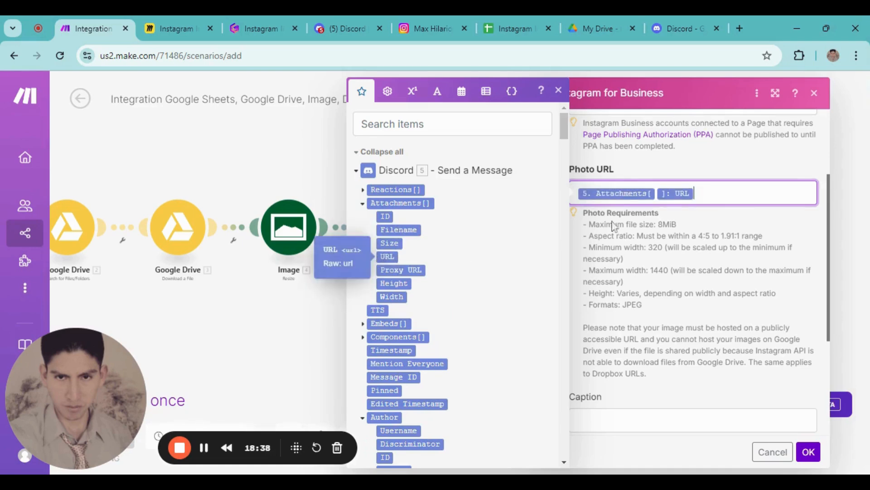
left_click(746, 213)
Step: Enter "Hi this is a test" as the Instagram post caption and save the module
scroll(652, 321, "down", 4)
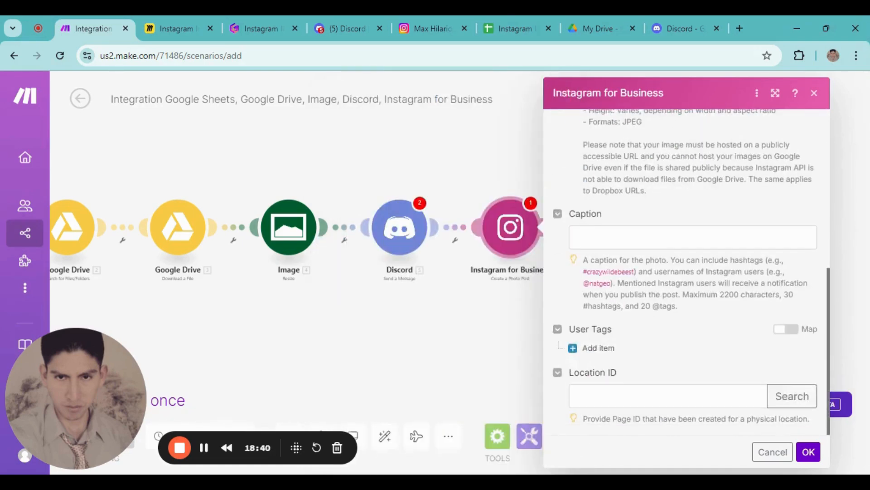
left_click(573, 237)
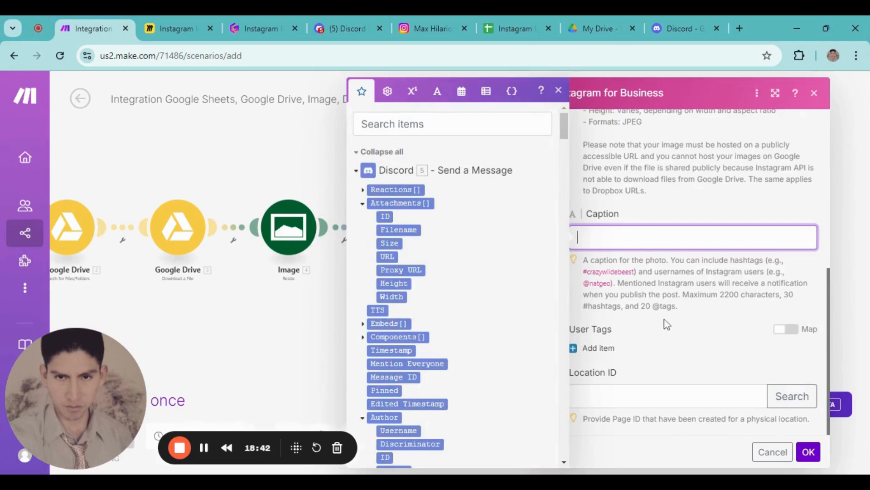
left_click(667, 324)
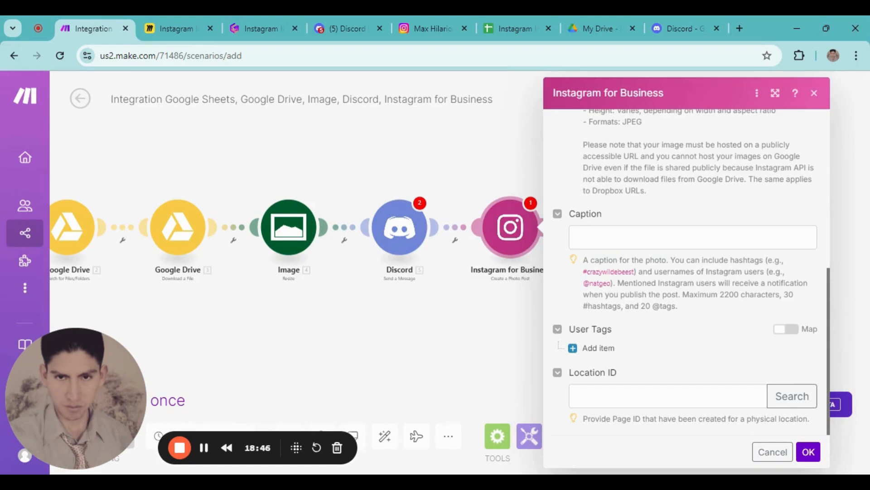
left_click(692, 237)
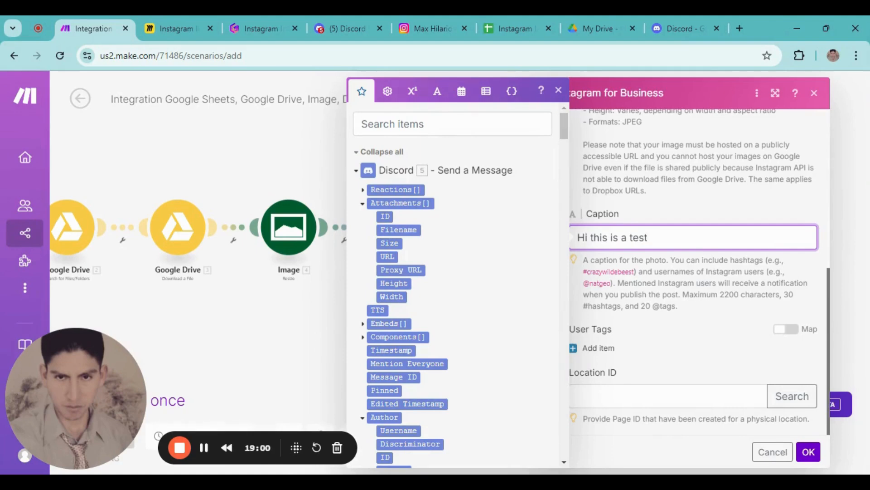
left_click(583, 309)
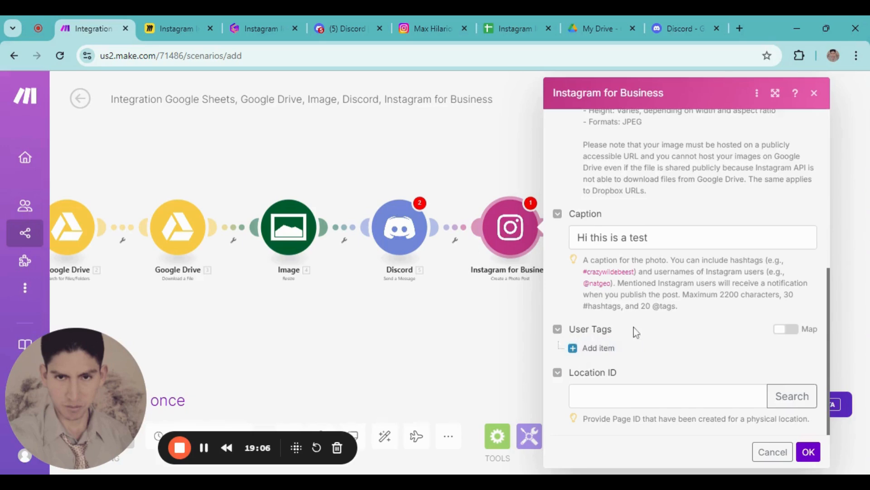
scroll(634, 328, "up", 7)
scroll(637, 337, "down", 7)
scroll(638, 362, "up", 7)
left_click(815, 457)
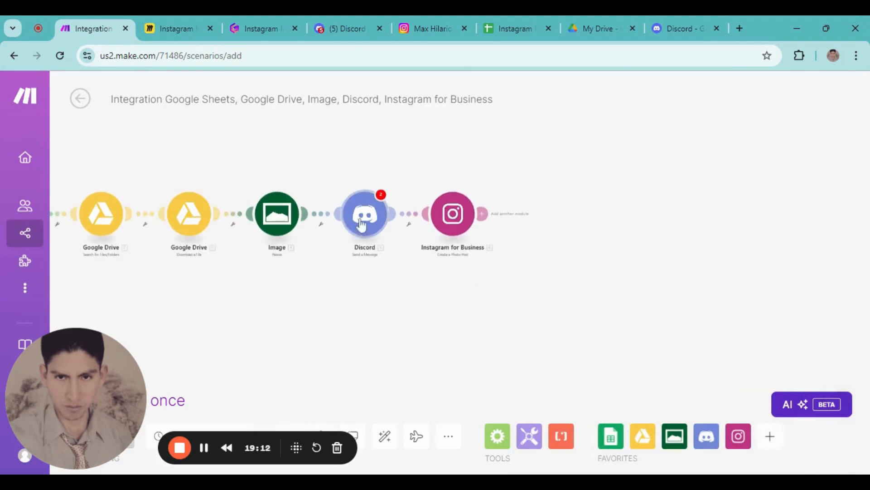
Step: Reopen the Discord Send a Message module, review its settings and save it again
left_click(391, 221)
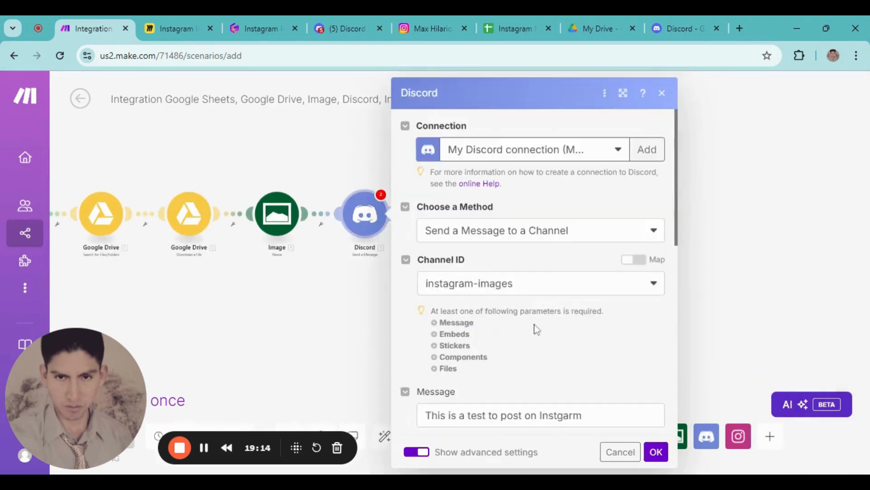
scroll(537, 310, "down", 10)
left_click(656, 451)
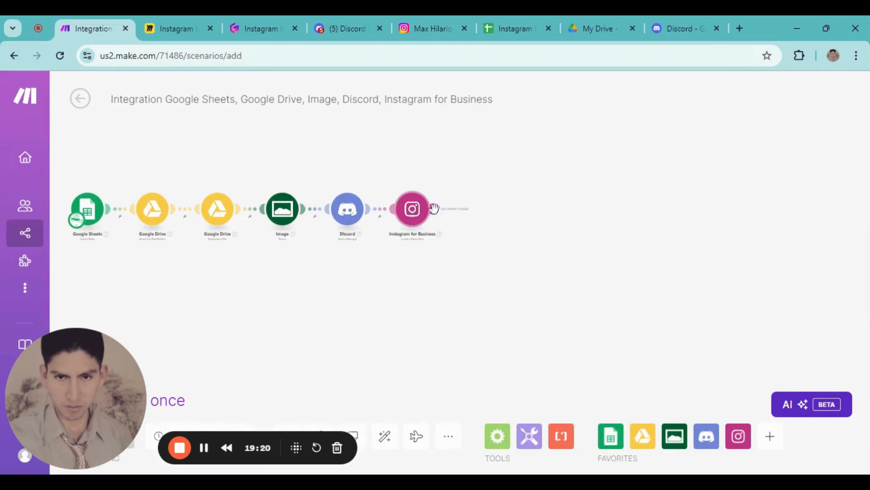
Step: Add a Google Sheets Update a Row module after the Instagram for Business module
left_click(436, 208)
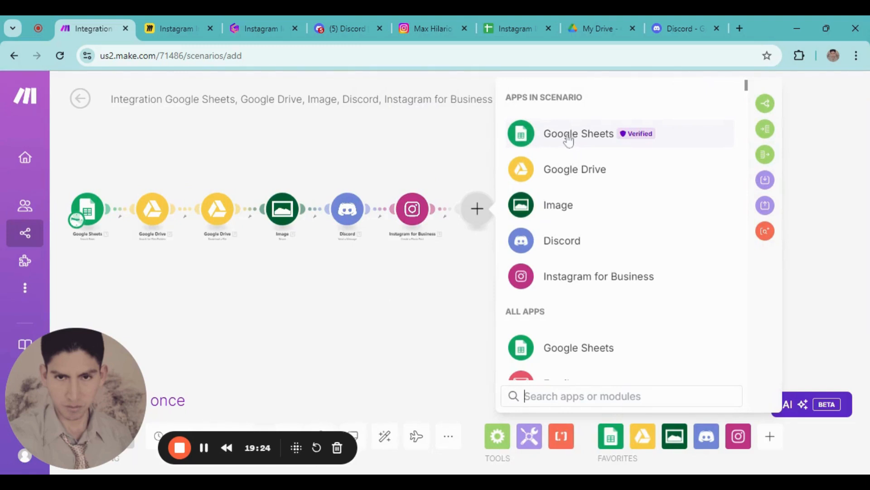
left_click(568, 141)
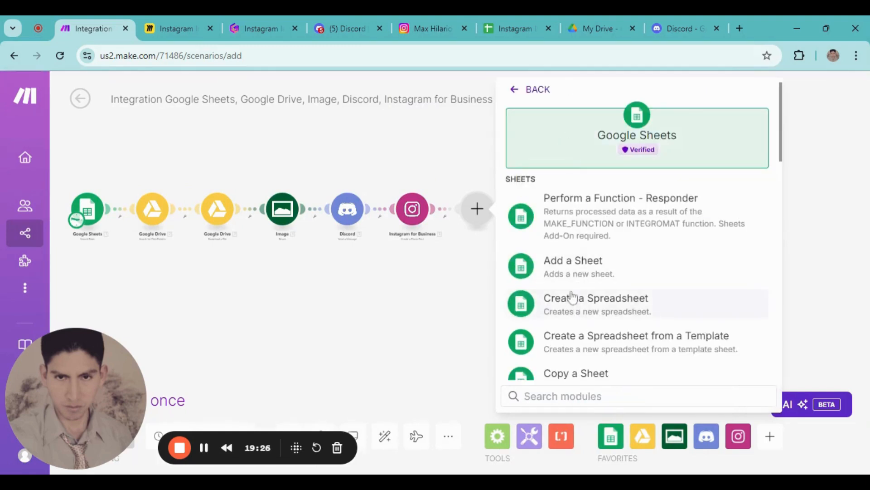
scroll(572, 297, "down", 3)
scroll(571, 297, "down", 3)
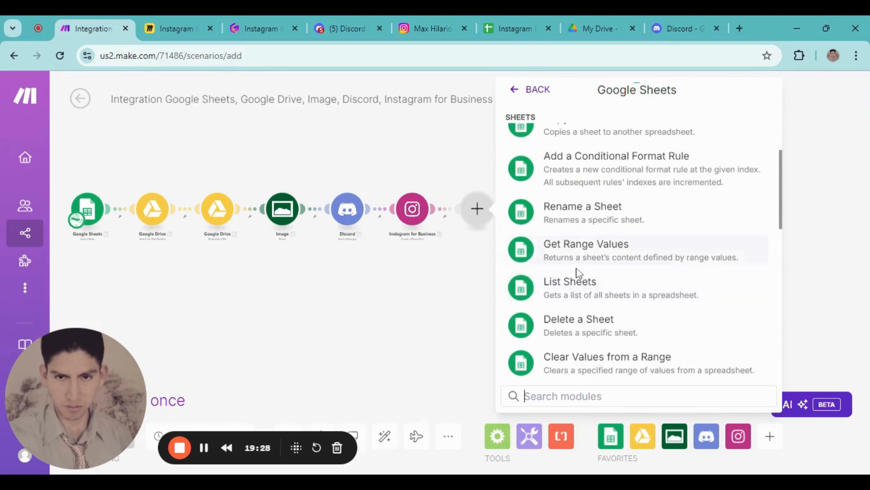
scroll(577, 273, "up", 4)
scroll(578, 276, "down", 8)
scroll(575, 292, "down", 3)
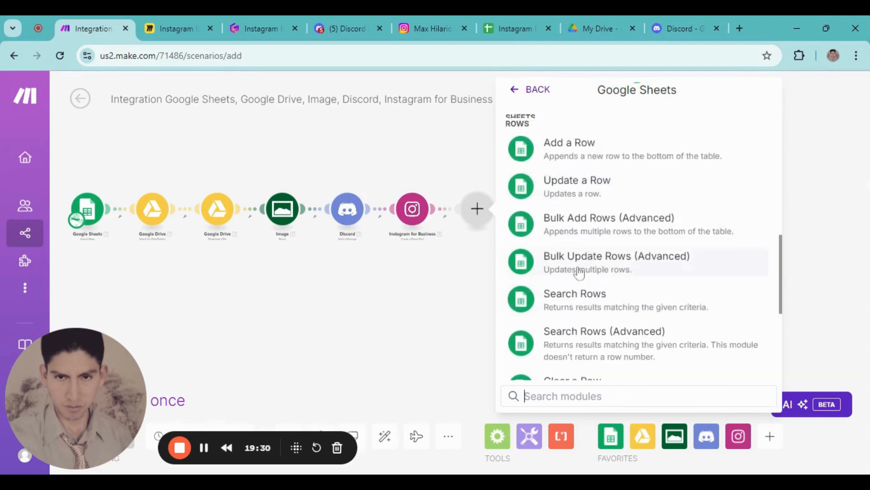
left_click(575, 191)
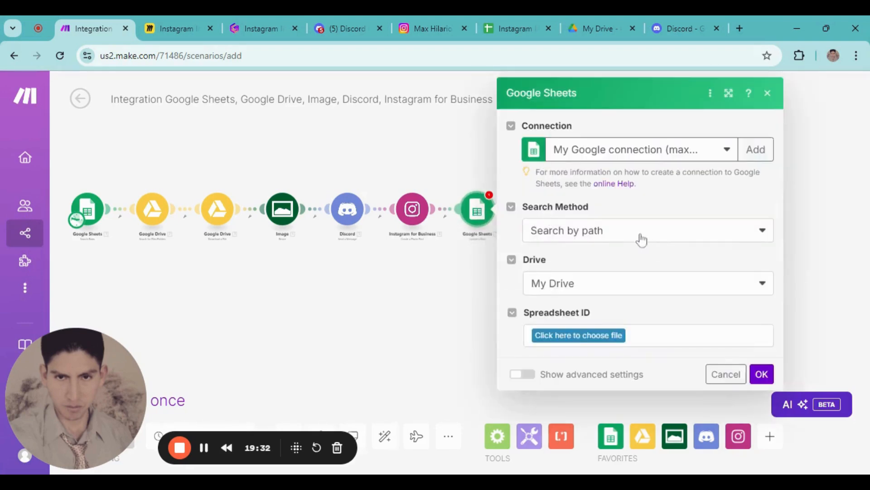
Step: Find the Instagram Images spreadsheet in My Drive and select it as the Update a Row module's Spreadsheet ID
left_click(574, 338)
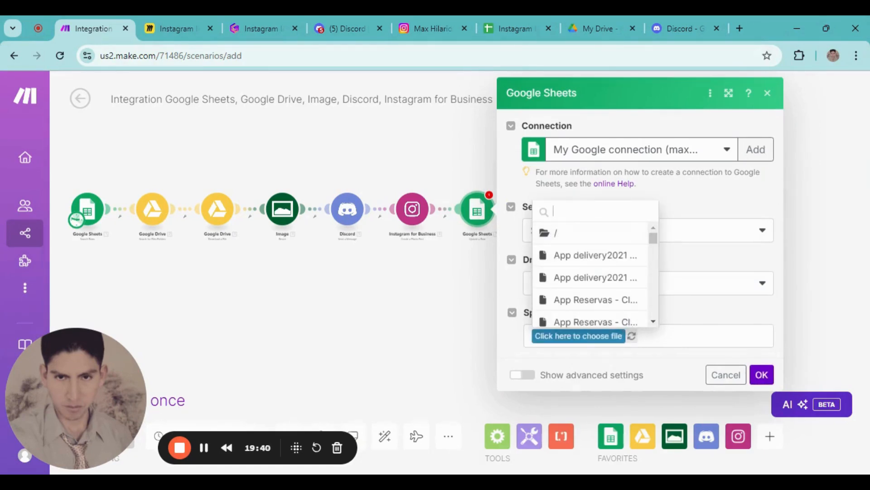
type("ins")
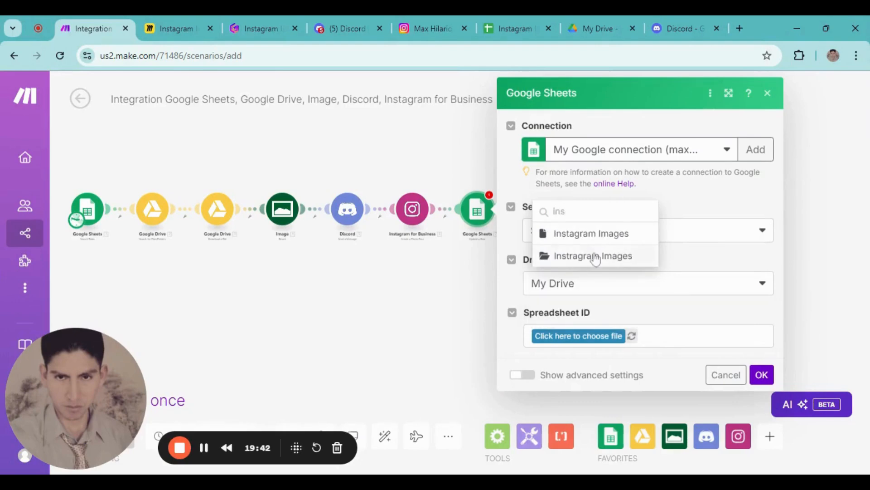
left_click(584, 234)
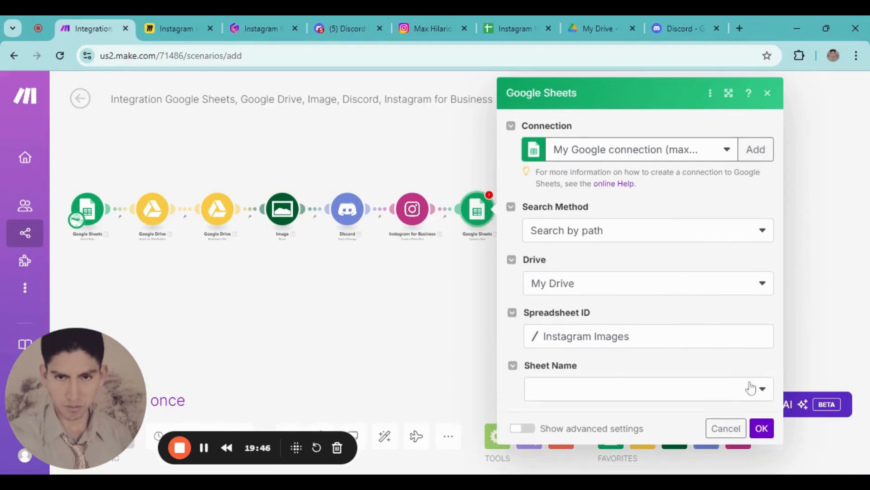
Step: Select Sheet1 as the sheet for the Update a Row module
left_click(767, 392)
left_click(560, 389)
scroll(612, 343, "down", 3)
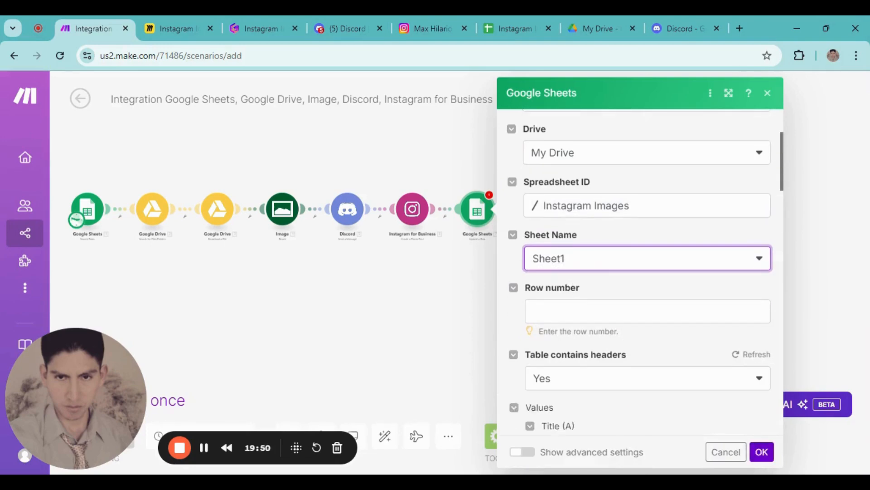
Step: Map the Update a Row module's Row number to the Row number output of the Google Sheets Search Rows module
scroll(542, 200, "down", 3)
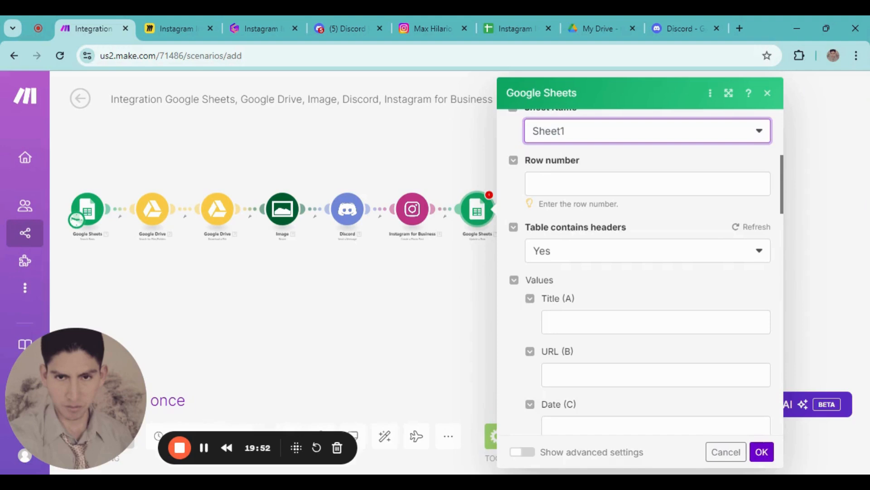
left_click(647, 184)
scroll(455, 253, "down", 20)
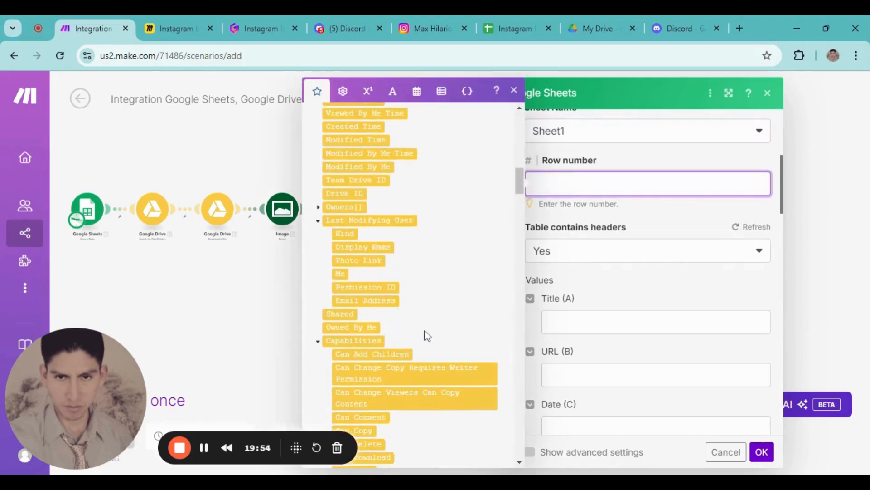
scroll(504, 361, "down", 4)
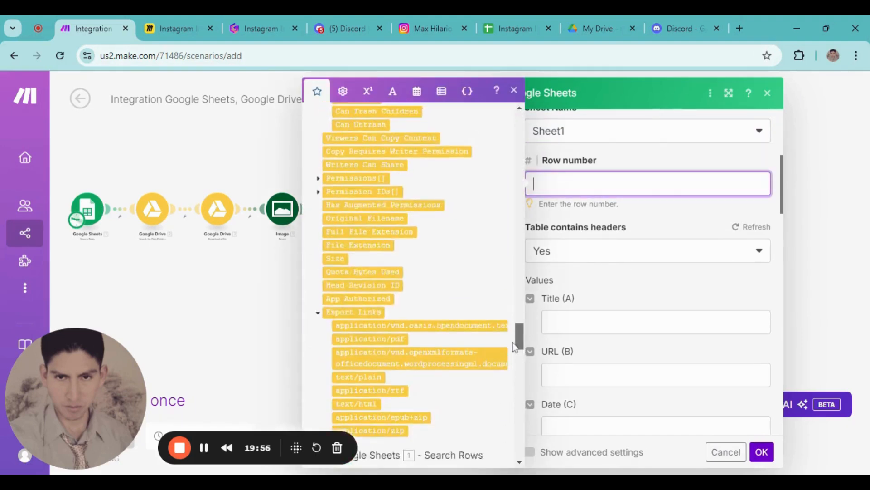
scroll(509, 367, "up", 1)
left_click(349, 219)
left_click(619, 217)
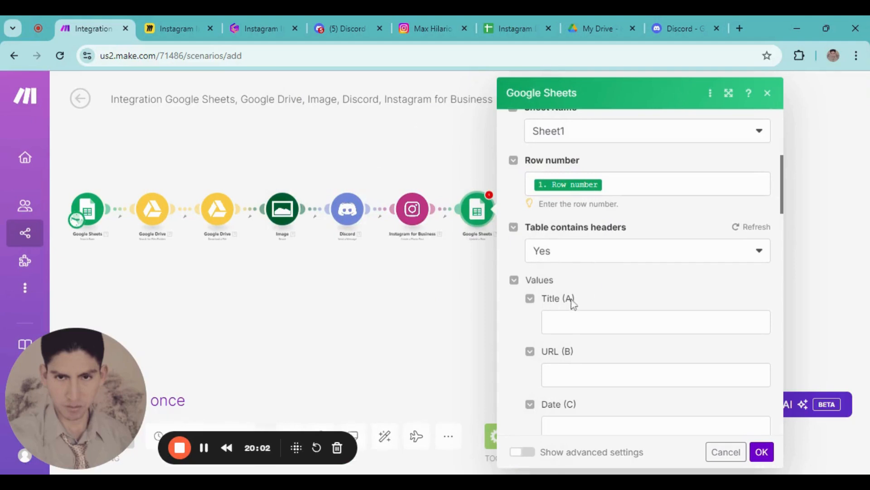
Step: Map the URL (B) column value to the attachment URL from the Discord Send a Message module
scroll(560, 295, "down", 1)
scroll(562, 300, "down", 2)
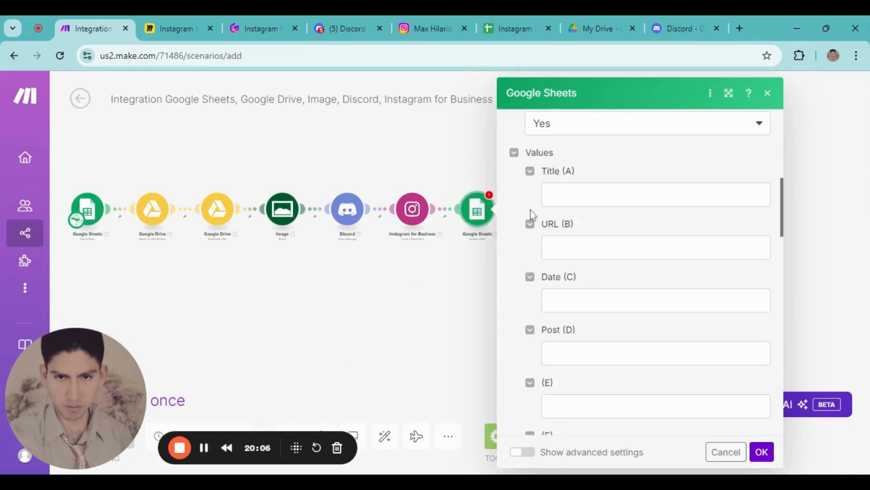
scroll(538, 260, "down", 2)
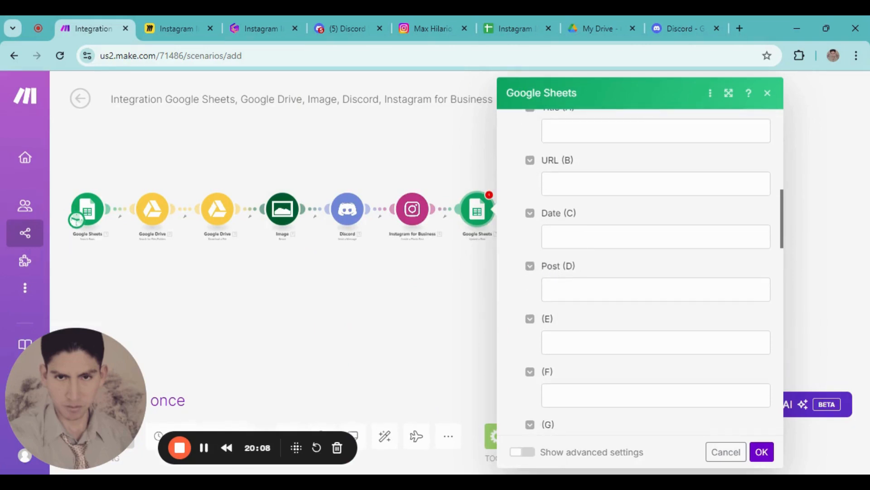
scroll(648, 272, "up", 2)
left_click(656, 247)
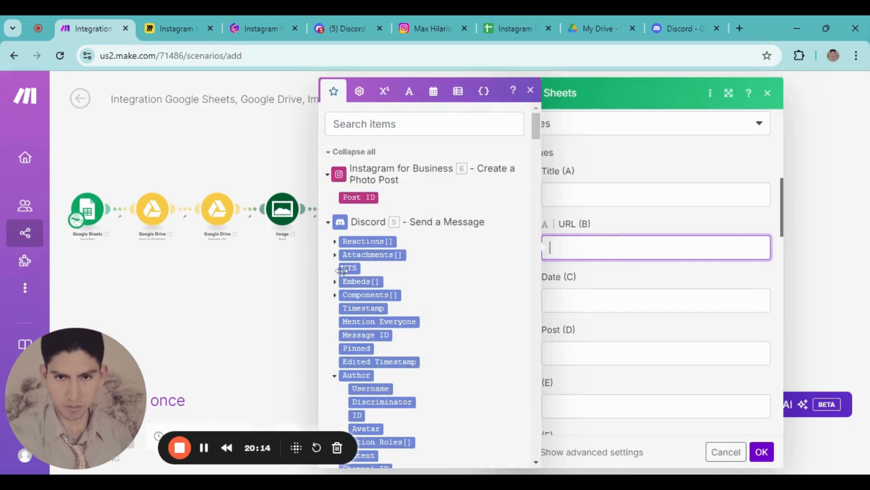
left_click(335, 255)
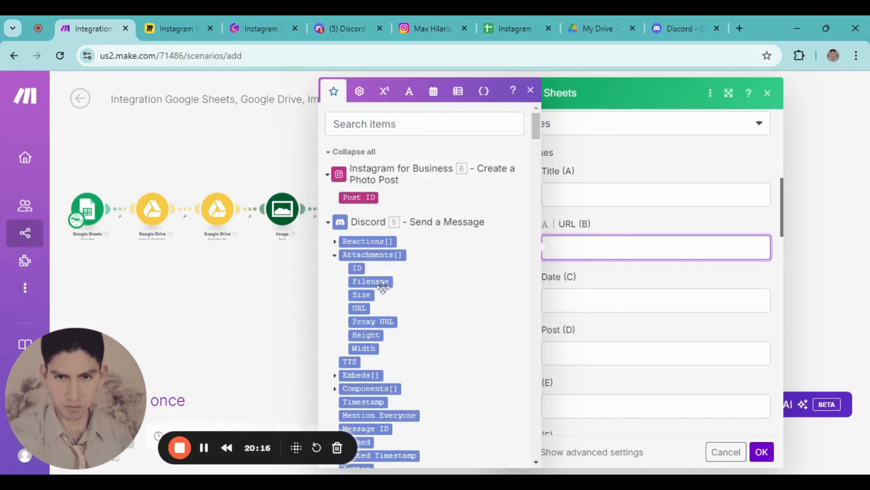
left_click(361, 310)
left_click(608, 281)
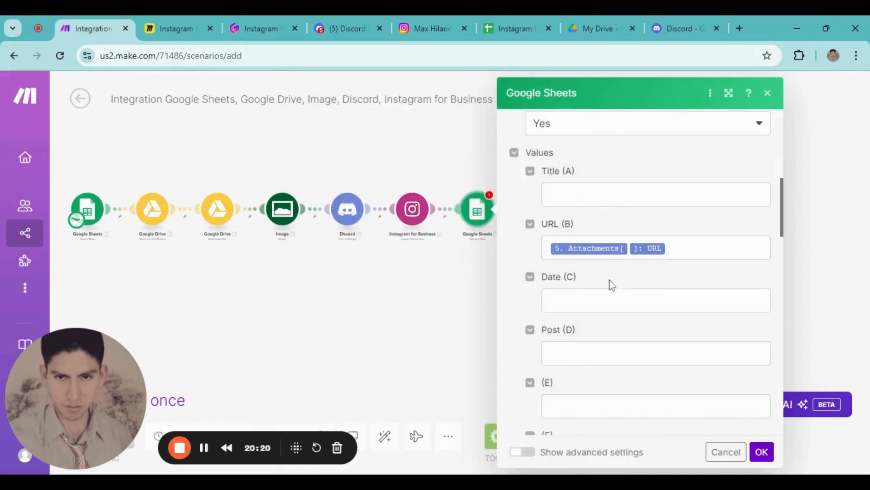
Step: Set the Post (D) column value to "Posted" and save the Update a Row module
scroll(584, 297, "down", 2)
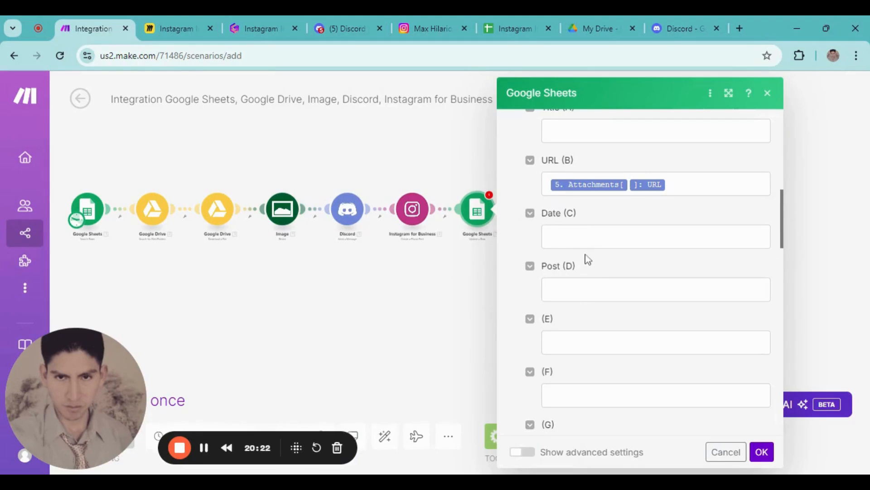
left_click(585, 291)
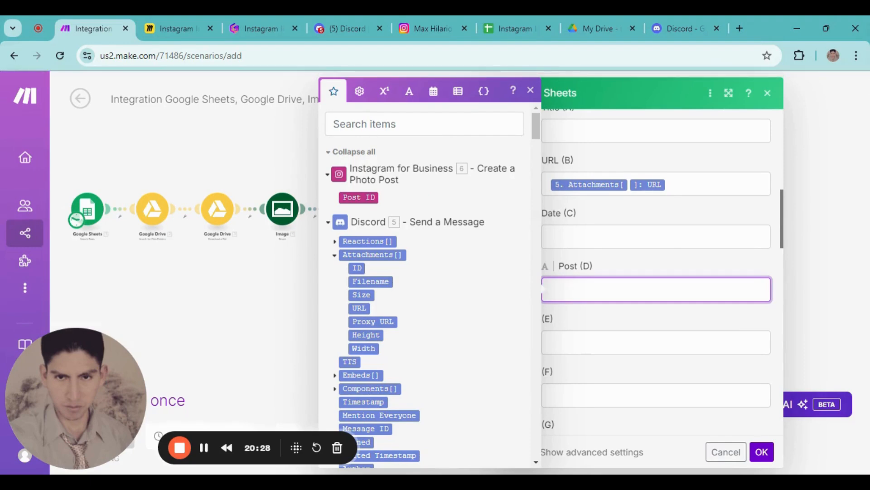
type("Posted")
left_click(769, 269)
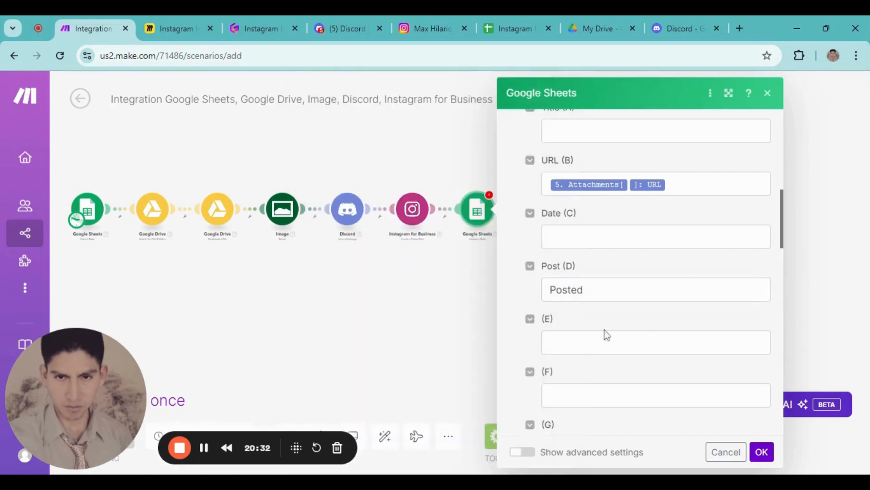
scroll(570, 331, "down", 5)
scroll(614, 380, "down", 5)
scroll(624, 338, "up", 15)
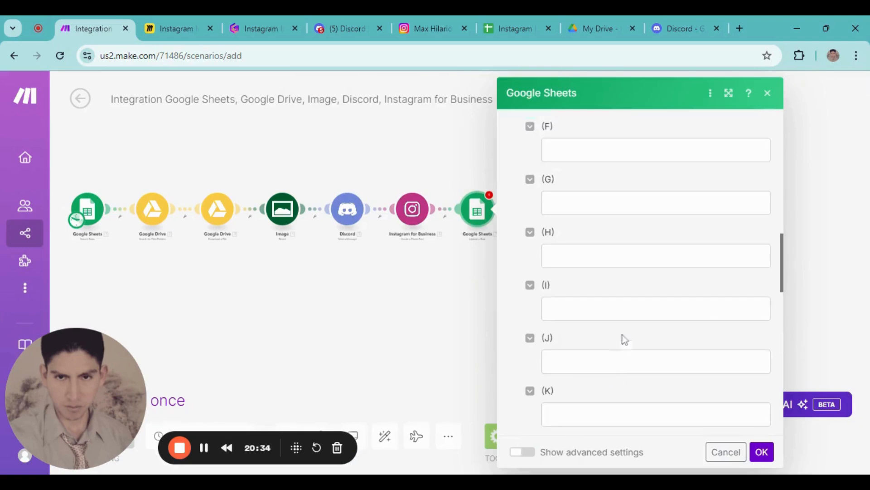
left_click(761, 452)
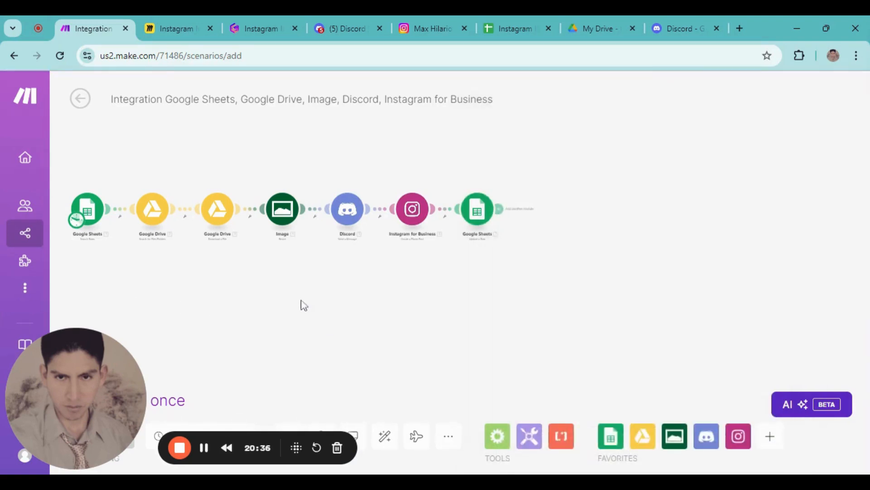
left_click_drag(341, 290, 469, 286)
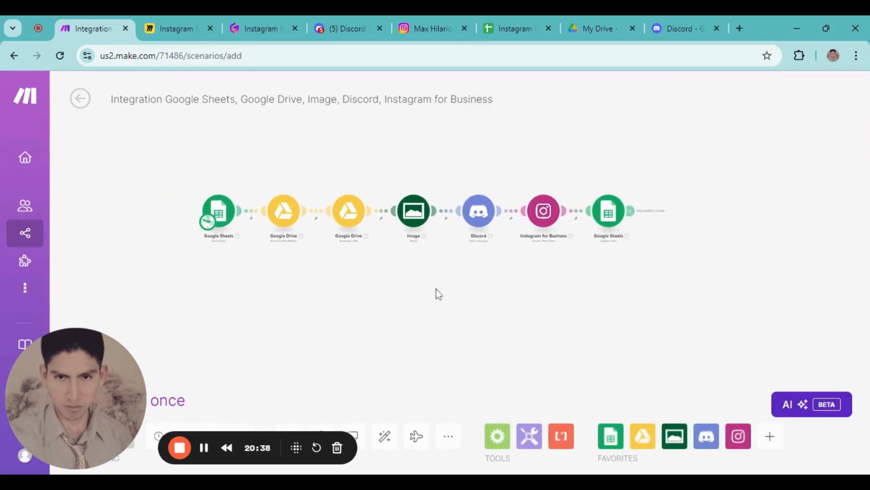
scroll(430, 279, "up", 2)
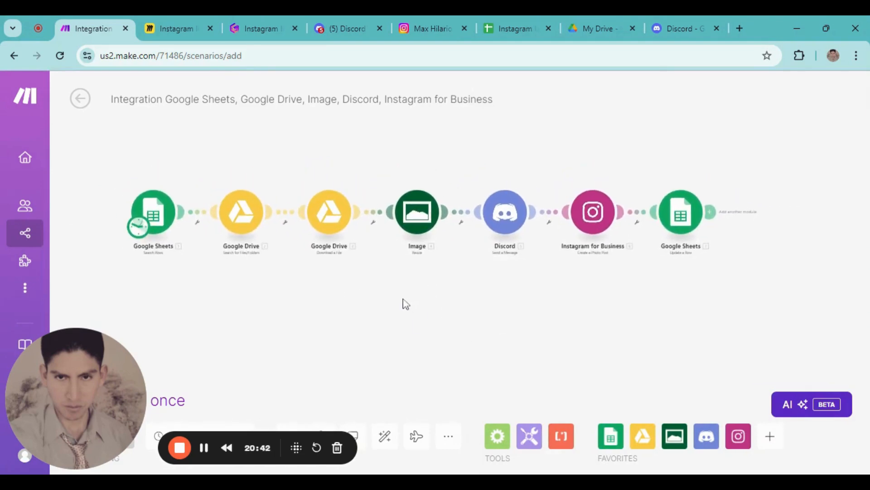
scroll(403, 298, "up", 1)
scroll(473, 308, "down", 1)
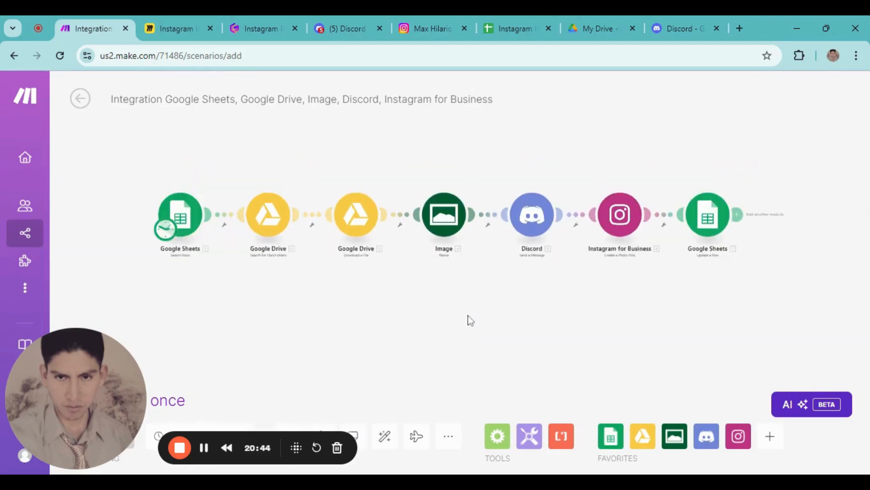
scroll(482, 320, "up", 2)
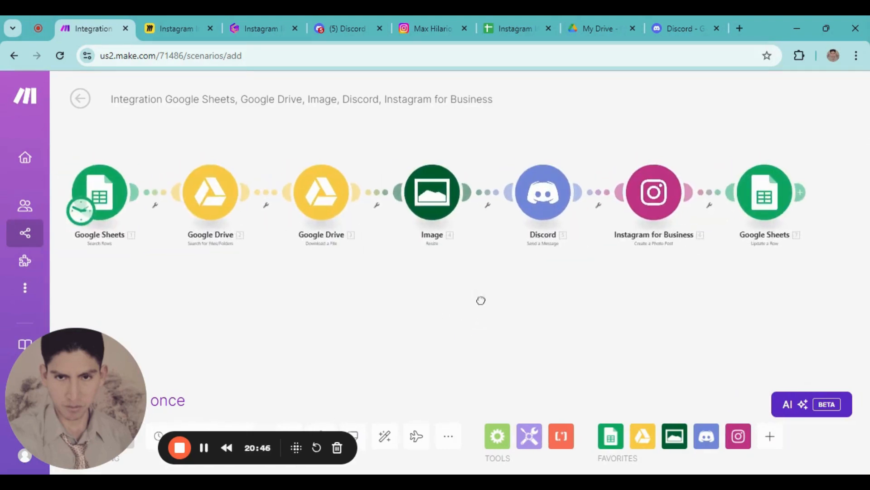
left_click_drag(440, 290, 449, 290)
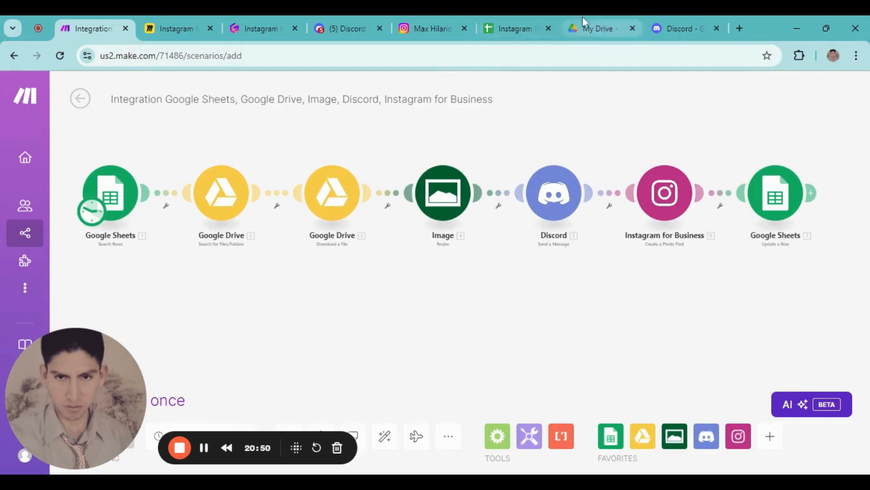
Step: Switch to the Instagram Images spreadsheet and enter "Motivation" as the title in cell A2
left_click(518, 27)
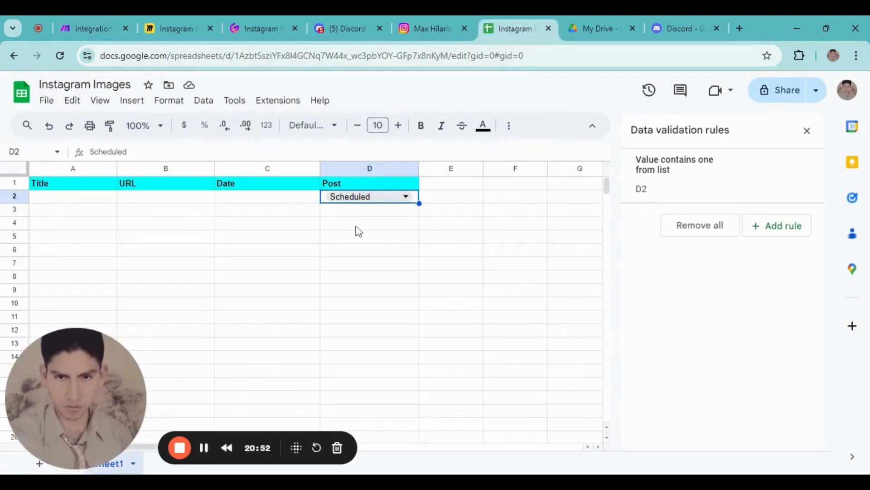
left_click(97, 222)
left_click(68, 199)
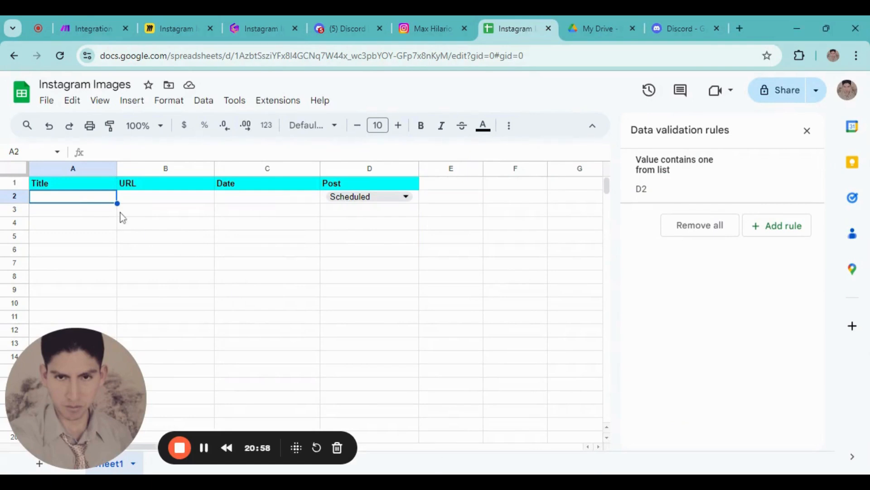
double_click(85, 201)
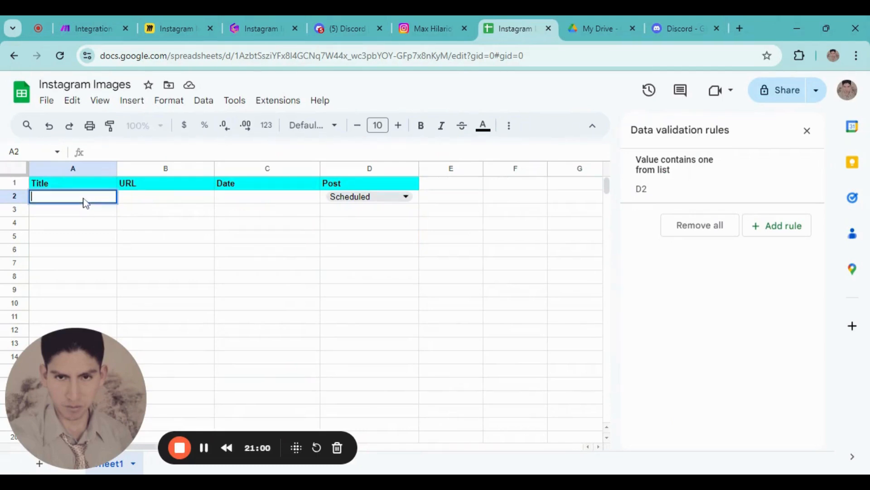
type("Motivation")
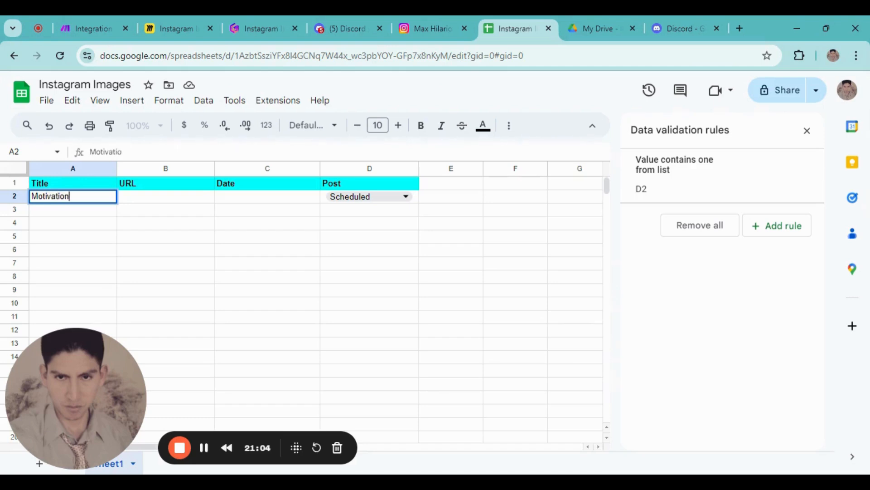
left_click(129, 239)
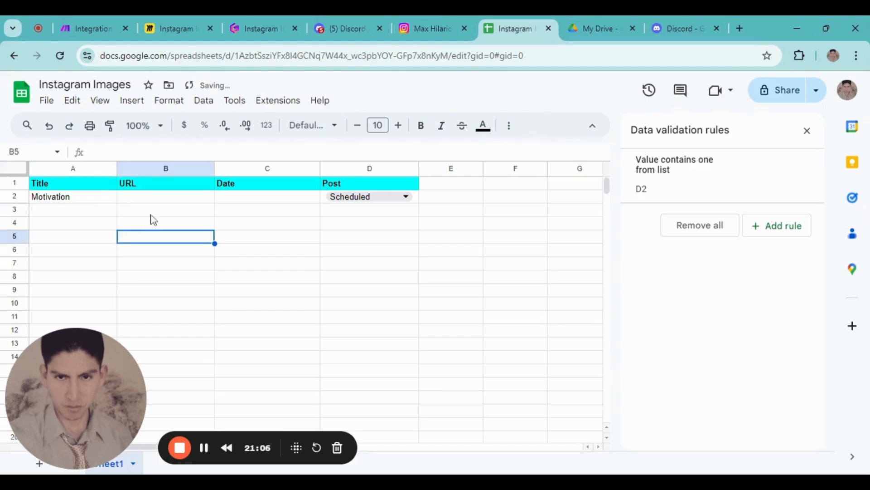
Step: Enter the date 19/10/2024 in cell C2 of the Motivation row
left_click(261, 198)
double_click(289, 200)
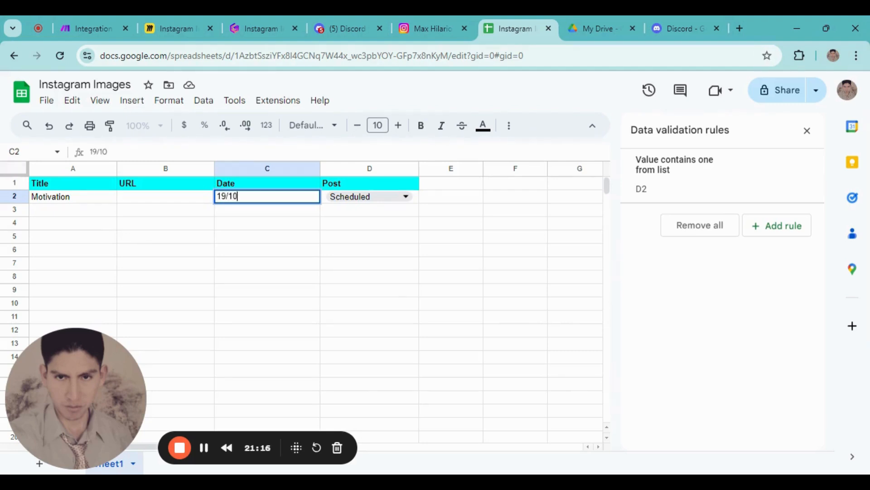
type("2024")
left_click(259, 233)
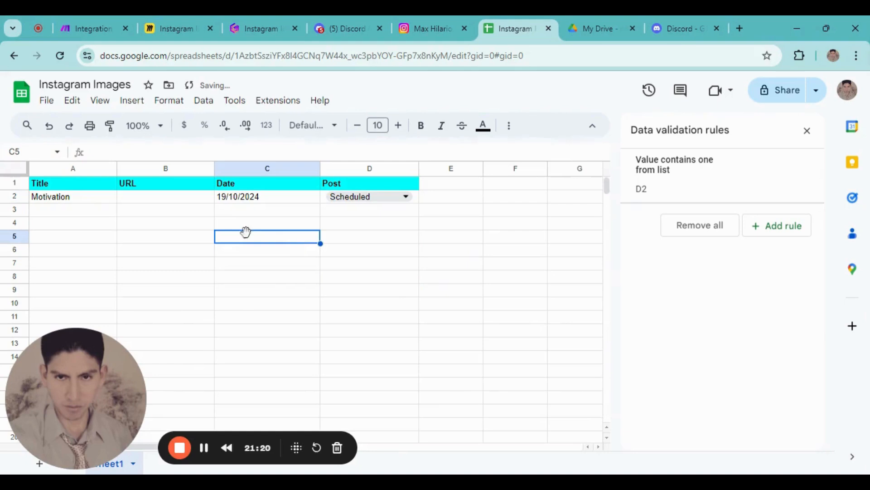
left_click(251, 201)
left_click(237, 230)
left_click(205, 252)
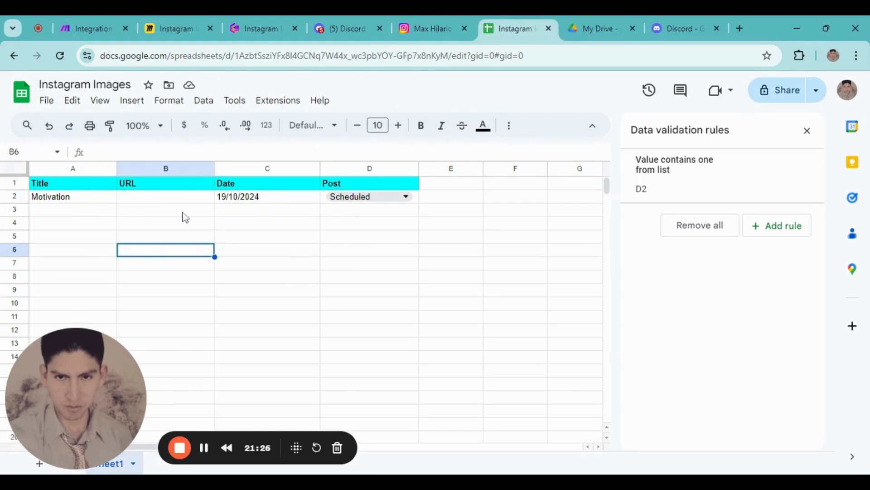
left_click(284, 266)
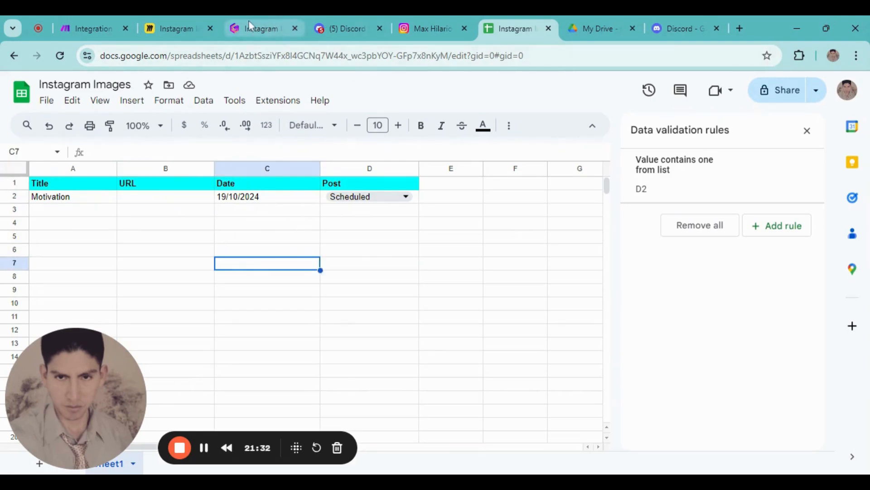
left_click(98, 29)
left_click_drag(364, 319, 423, 308)
scroll(368, 339, "down", 2)
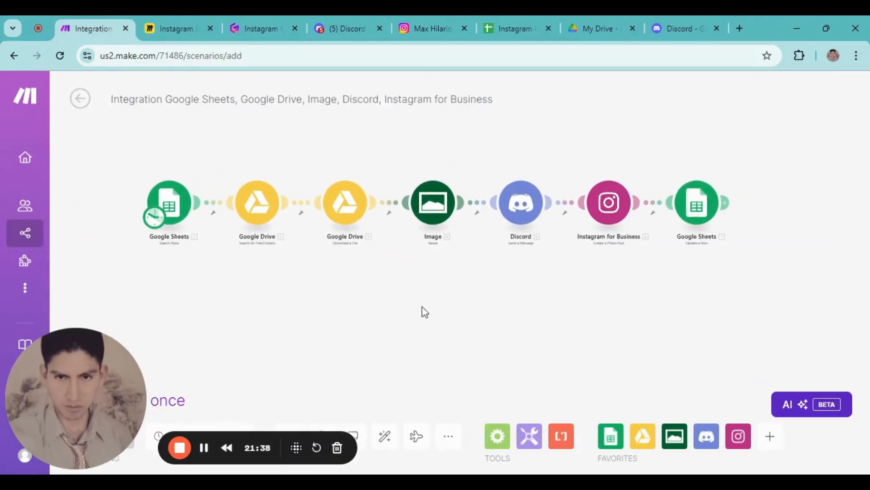
left_click(249, 20)
left_click(516, 29)
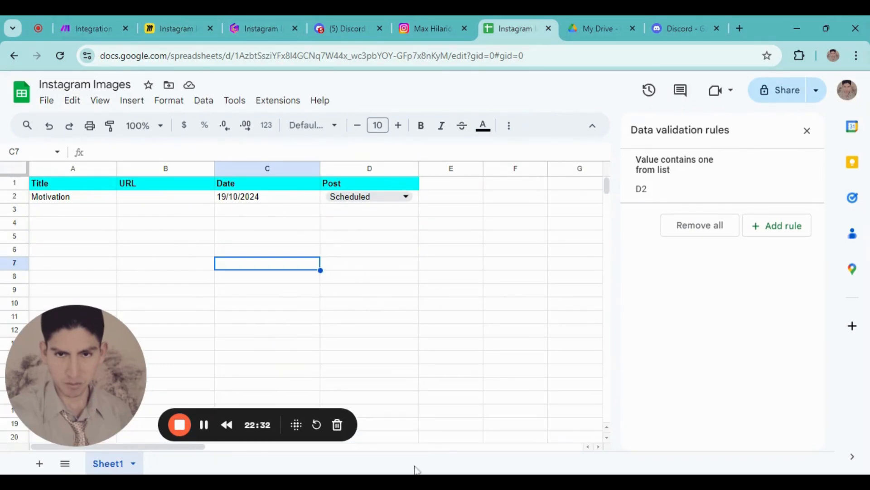
Step: Upload Motivation.png to the Instragram Images folder in Google Drive, then return to the Instagram Images spreadsheet
left_click(593, 28)
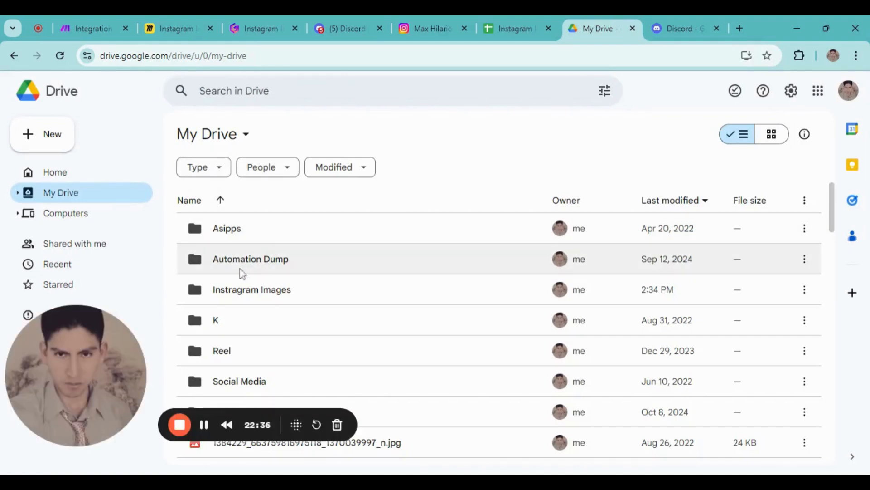
double_click(233, 299)
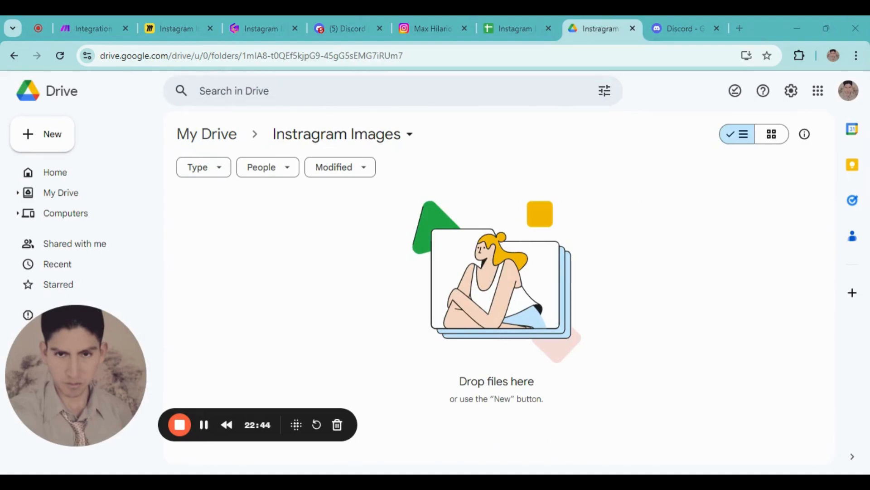
left_click_drag(671, 474, 671, 464)
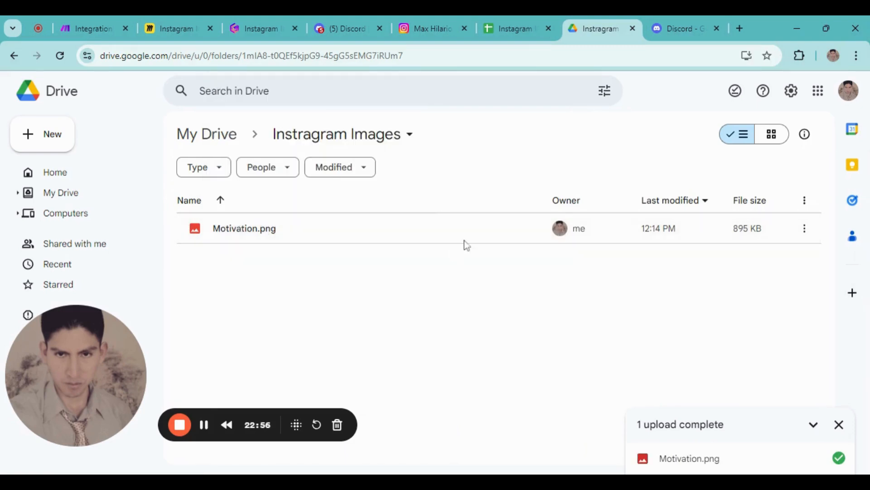
left_click(511, 18)
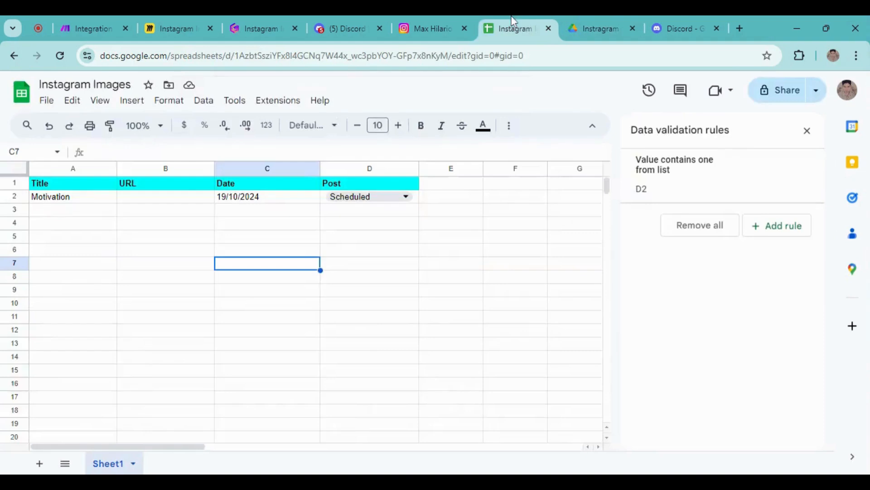
Step: Compare the Motivation title in the Instagram Images spreadsheet with the image's file name in the Google Drive folder
left_click(45, 199)
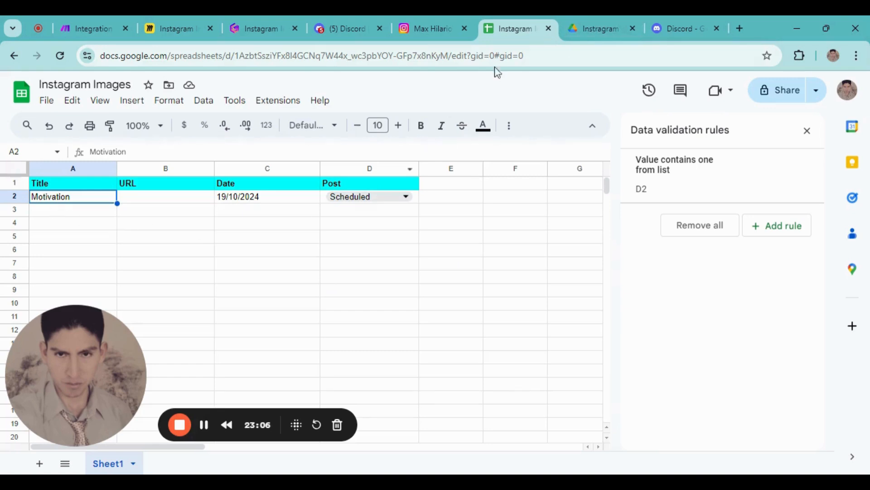
left_click(609, 25)
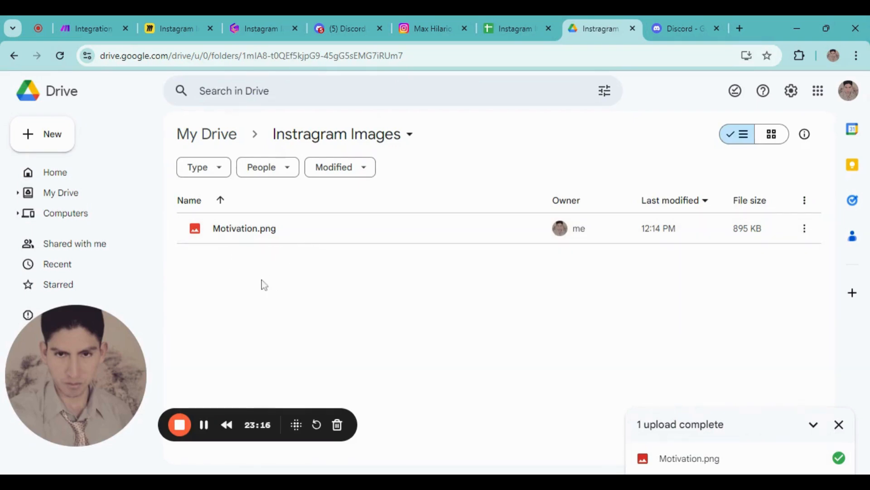
left_click(503, 27)
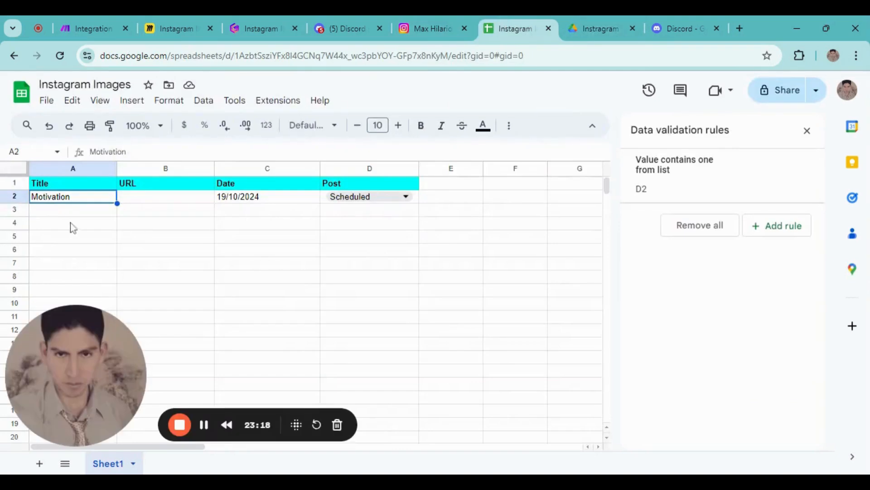
left_click(74, 215)
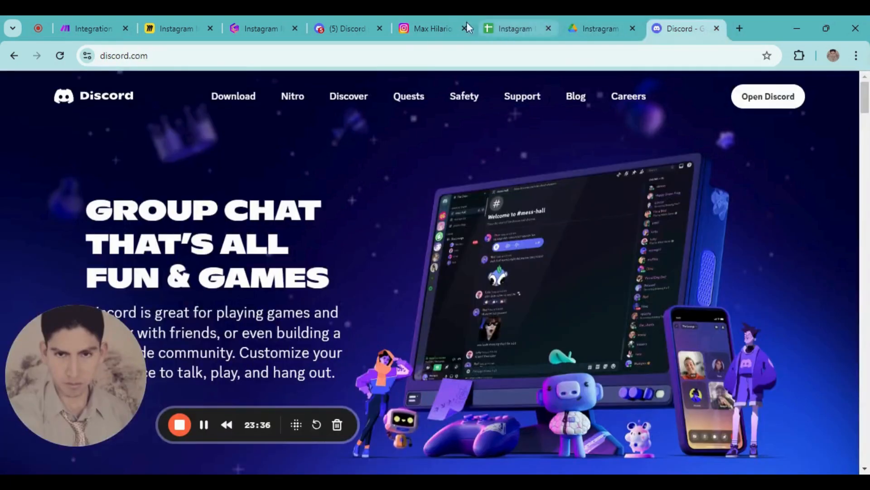
left_click(424, 19)
left_click(514, 18)
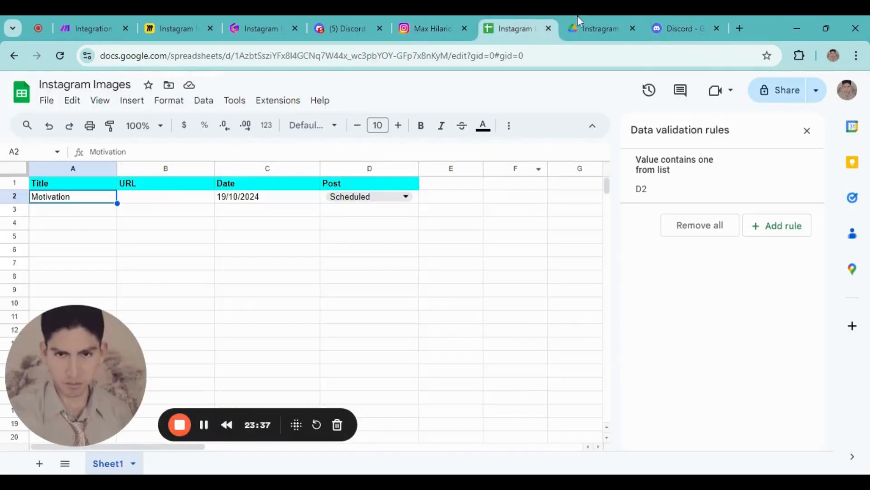
left_click(597, 28)
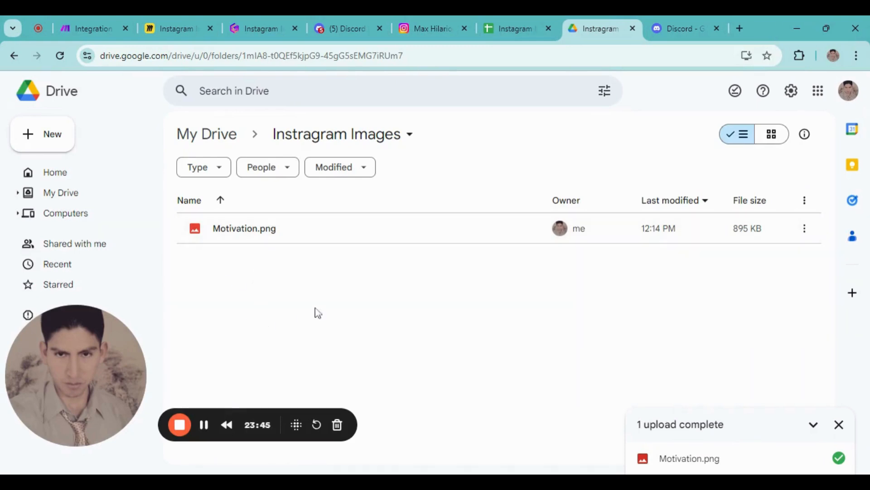
left_click(495, 26)
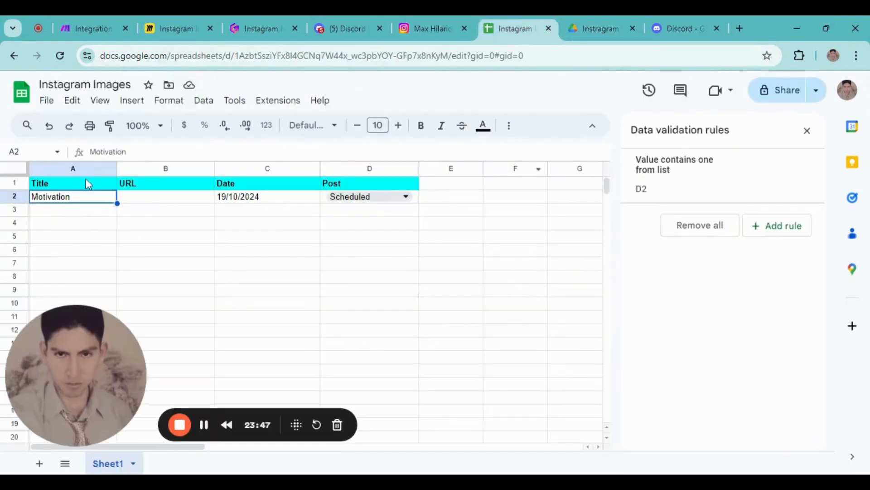
Step: Review the title and date cells of the Motivation row and the empty rows below it in the spreadsheet
left_click(67, 214)
left_click(58, 224)
left_click(51, 211)
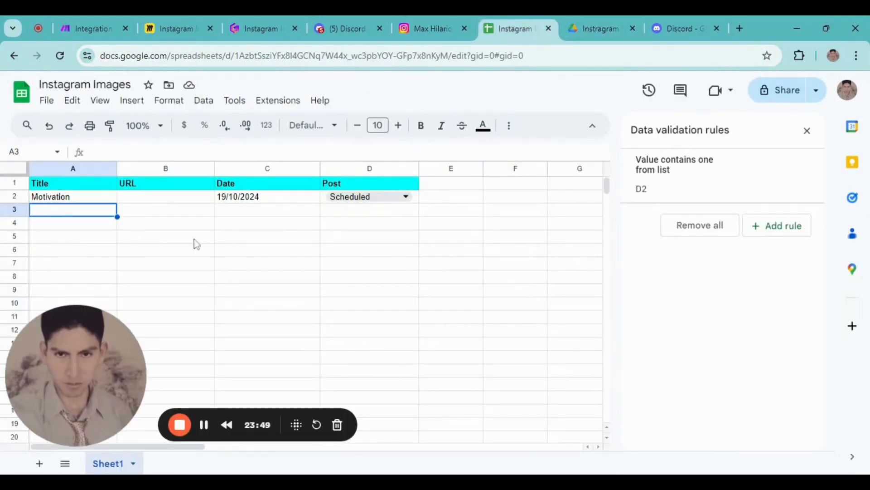
left_click(239, 214)
left_click(273, 199)
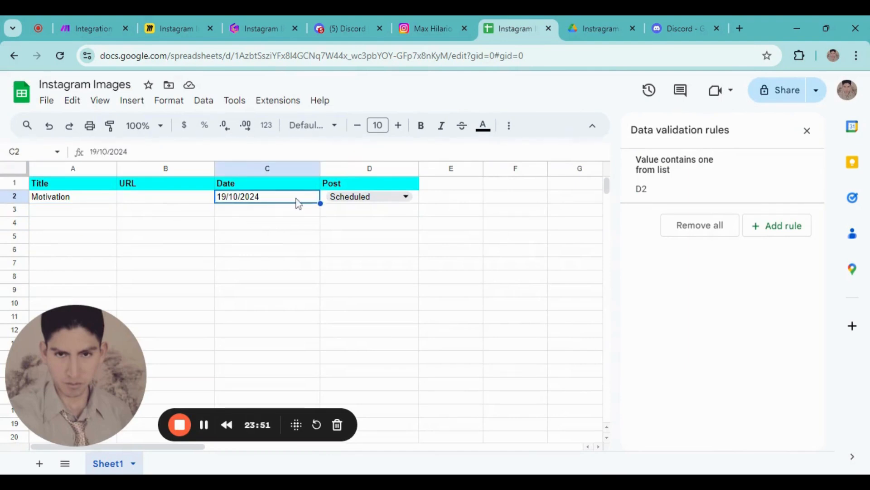
double_click(296, 199)
left_click(238, 197)
left_click(233, 212)
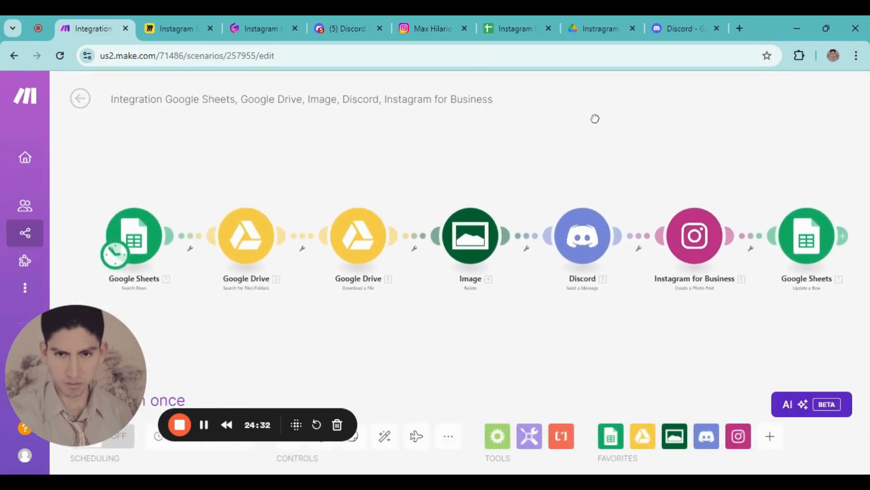
Step: Run the Make.com scenario once to test the full chain from Google Sheets to Update a Row
left_click_drag(88, 363, 84, 303)
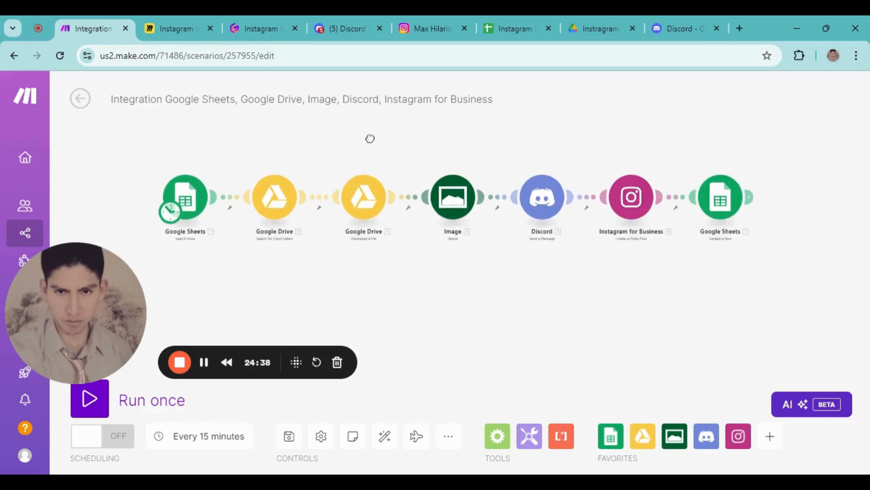
scroll(372, 149, "up", 2)
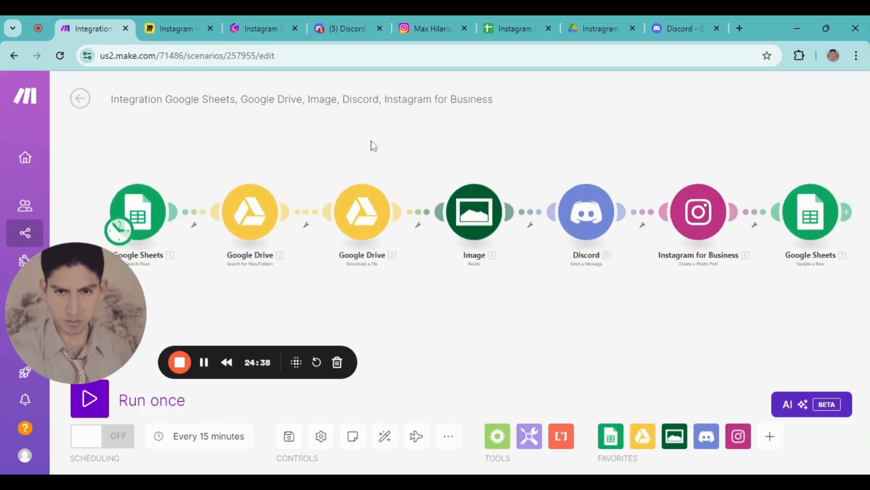
left_click(99, 408)
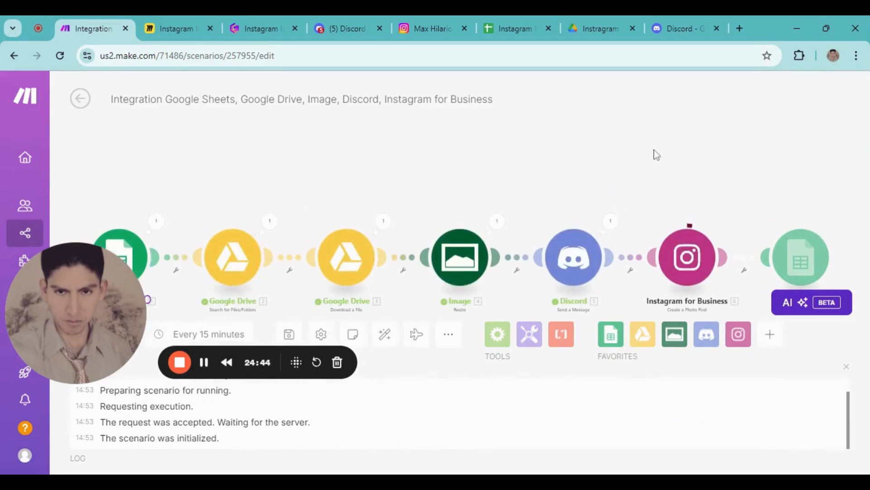
left_click_drag(651, 145, 604, 116)
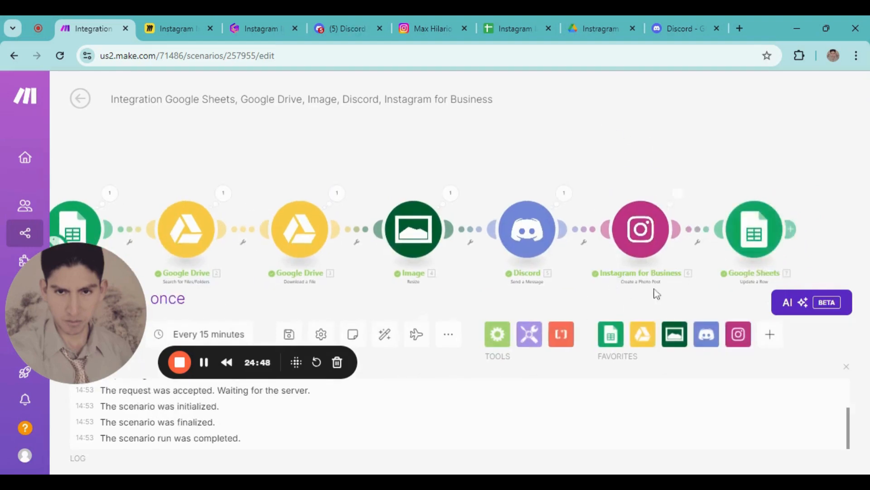
scroll(410, 154, "down", 1)
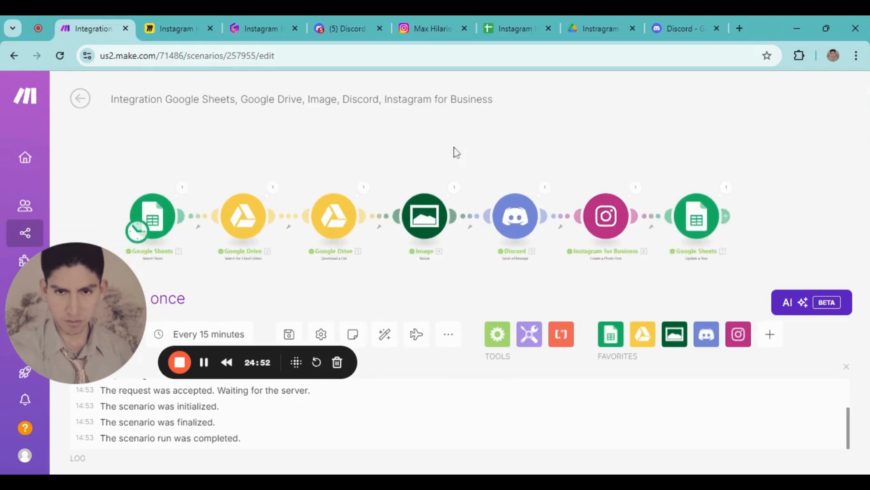
Step: Check the Motivation row's URL and Post cells in the spreadsheet, and reload the Instagram profile to inspect its posts
left_click(504, 28)
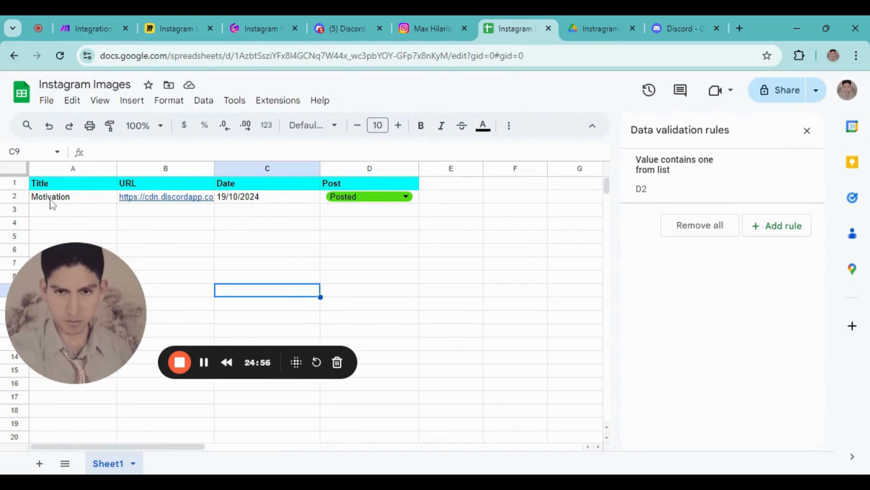
mouse_move(151, 204)
left_click(423, 20)
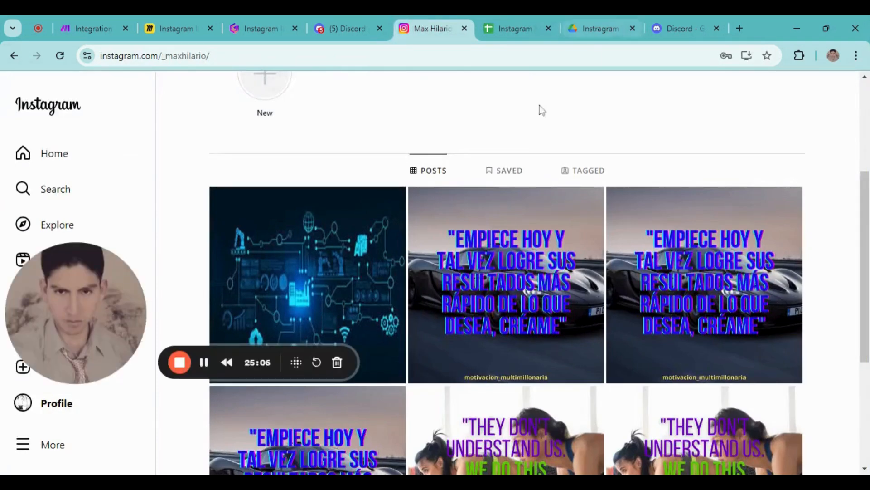
scroll(358, 249, "up", 4)
left_click(36, 109)
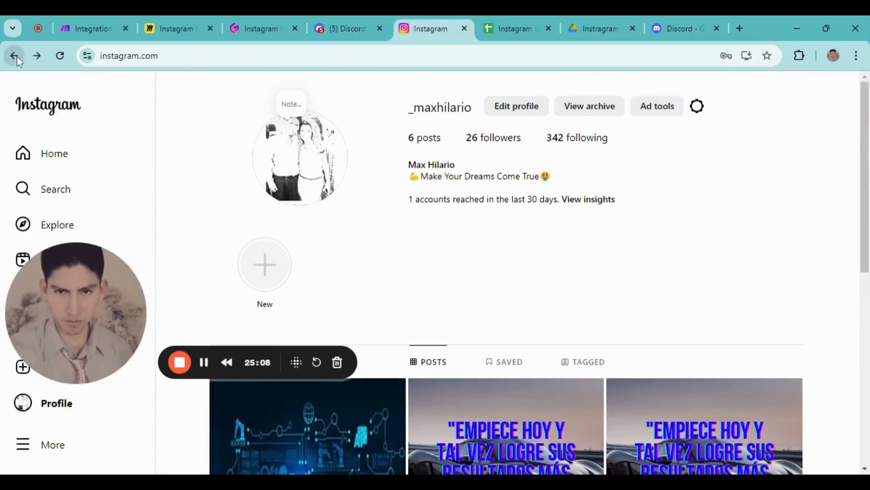
left_click(14, 56)
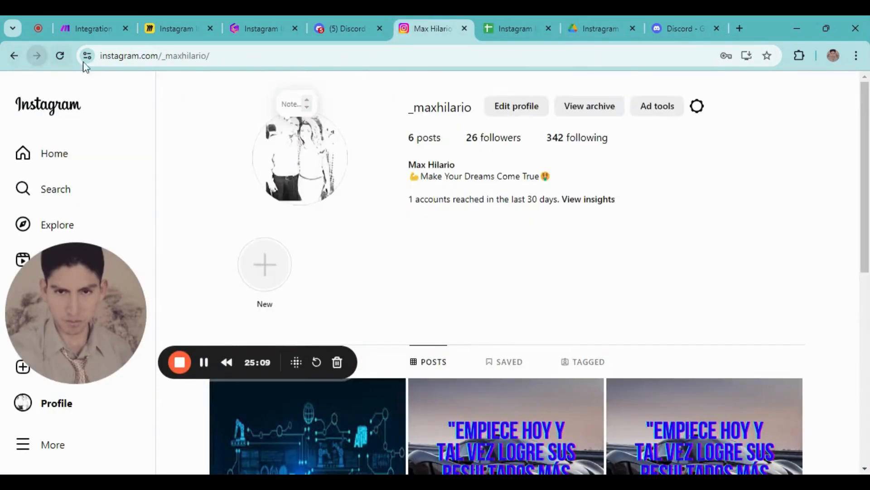
left_click(59, 55)
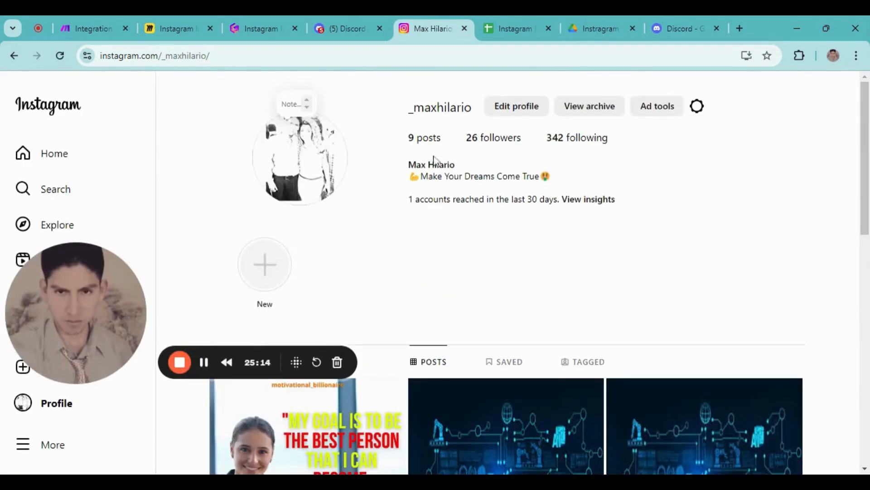
scroll(460, 176, "down", 5)
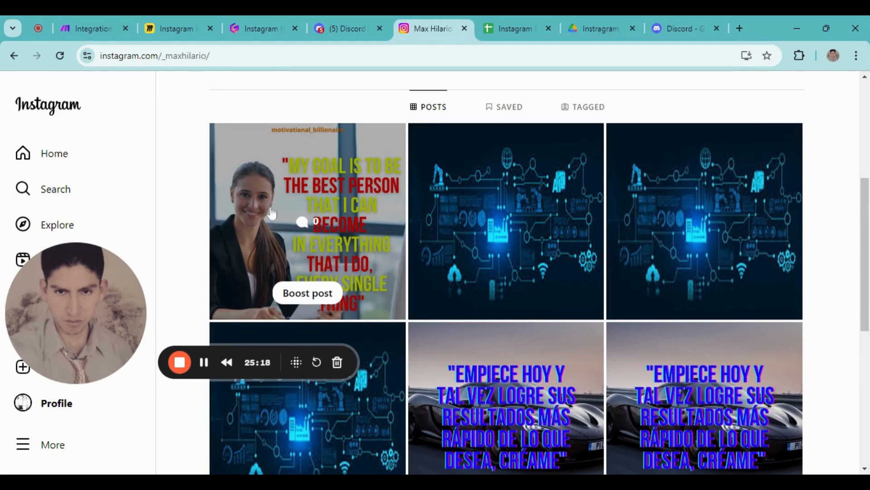
Step: Open the newest Instagram post to examine its image and caption, and close it again
left_click(272, 215)
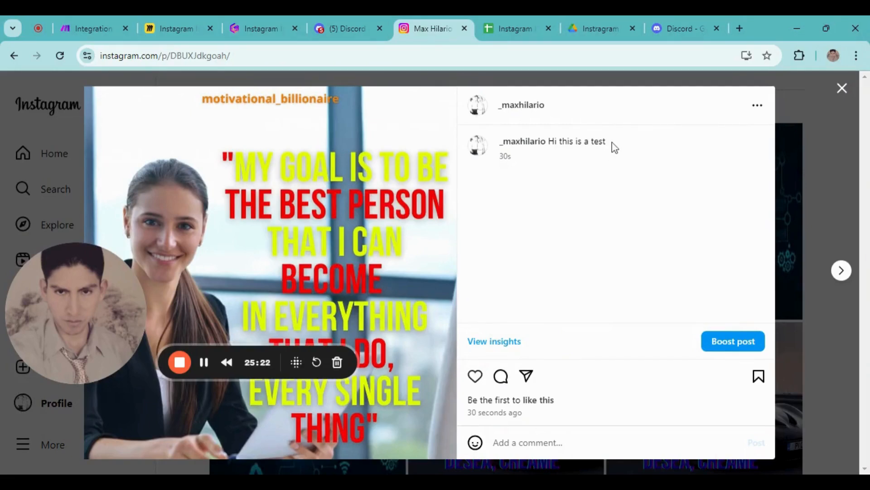
left_click_drag(591, 141, 549, 141)
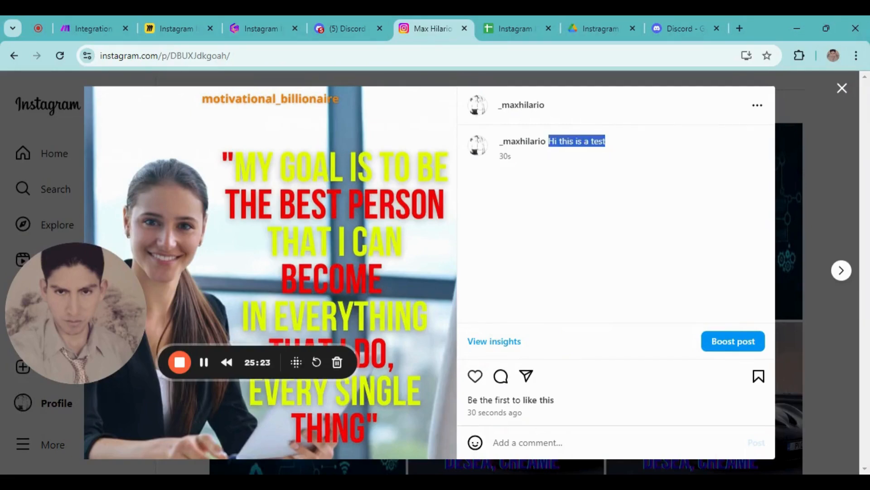
left_click(629, 143)
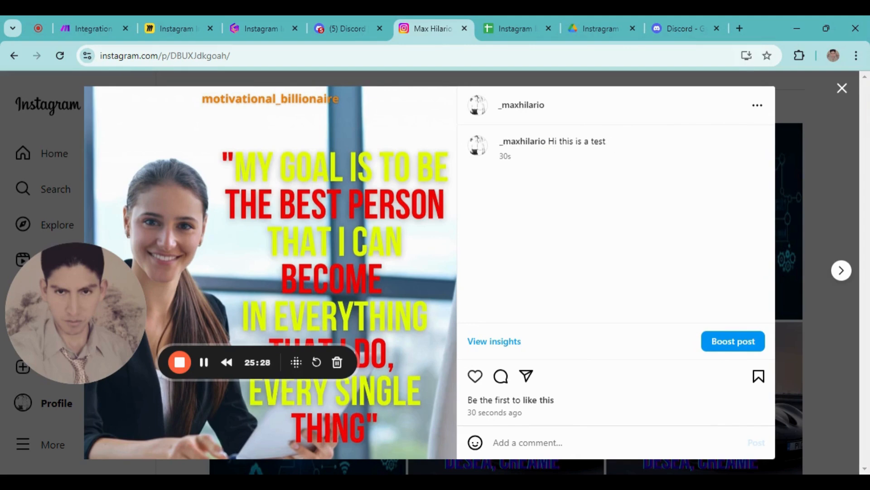
double_click(589, 142)
left_click(624, 143)
left_click_drag(77, 361, 79, 414)
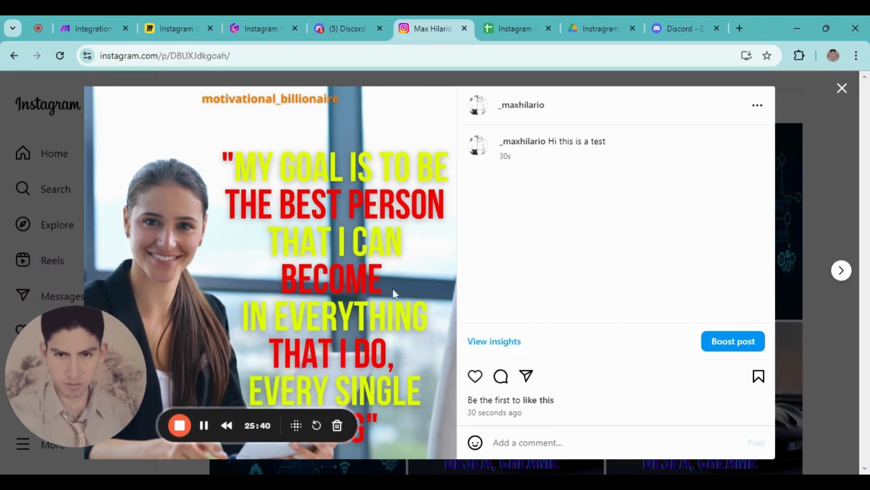
left_click(841, 88)
scroll(511, 220, "up", 3)
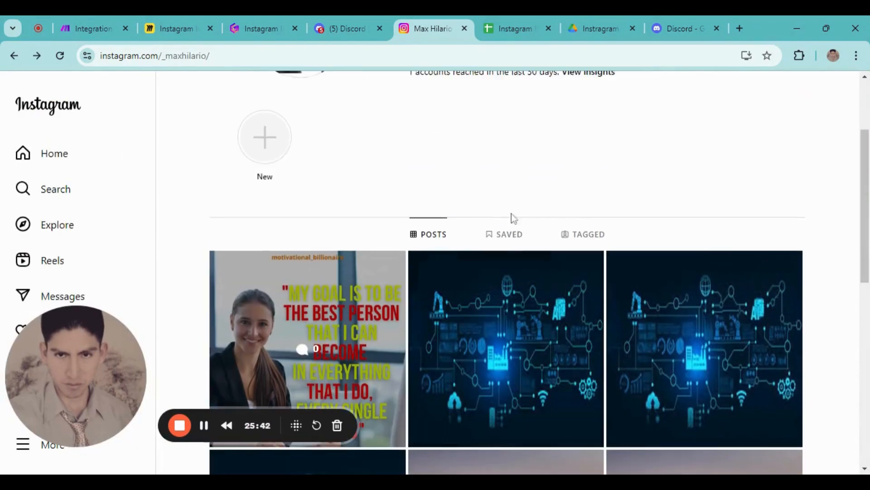
Step: Review the Instagram for Business module's photo requirements in Make.com, including the note on Google Drive and Dropbox hosting, and confirm the module
left_click(87, 27)
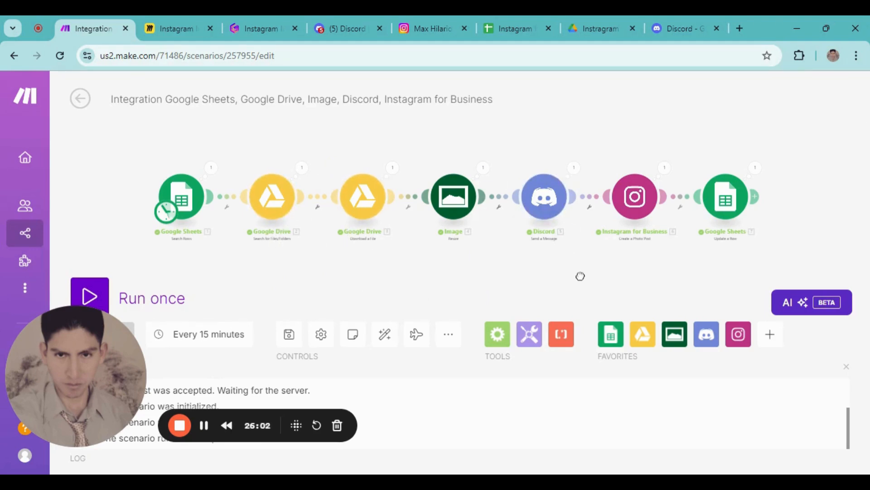
scroll(544, 267, "up", 3)
scroll(559, 267, "down", 3)
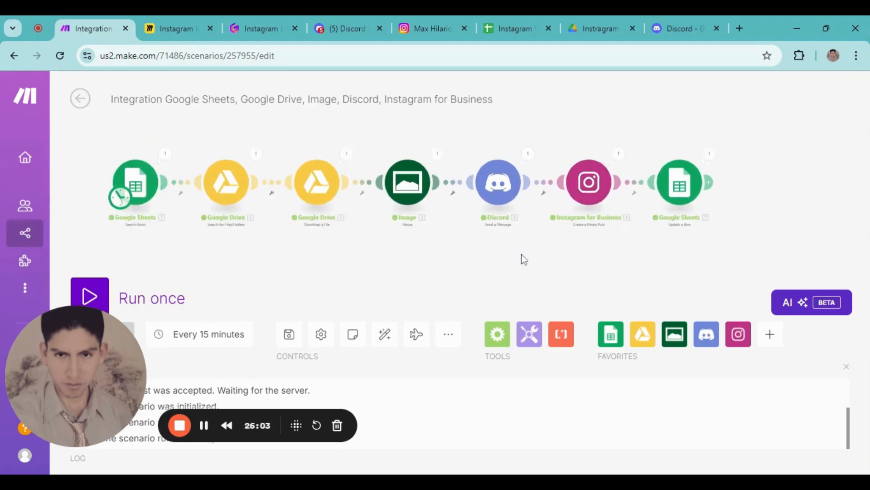
left_click(589, 184)
scroll(707, 317, "down", 3)
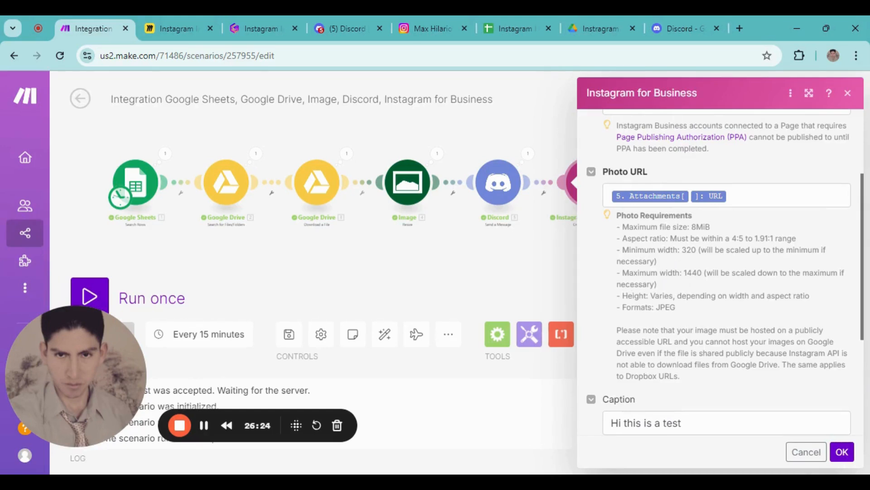
scroll(653, 258, "down", 2)
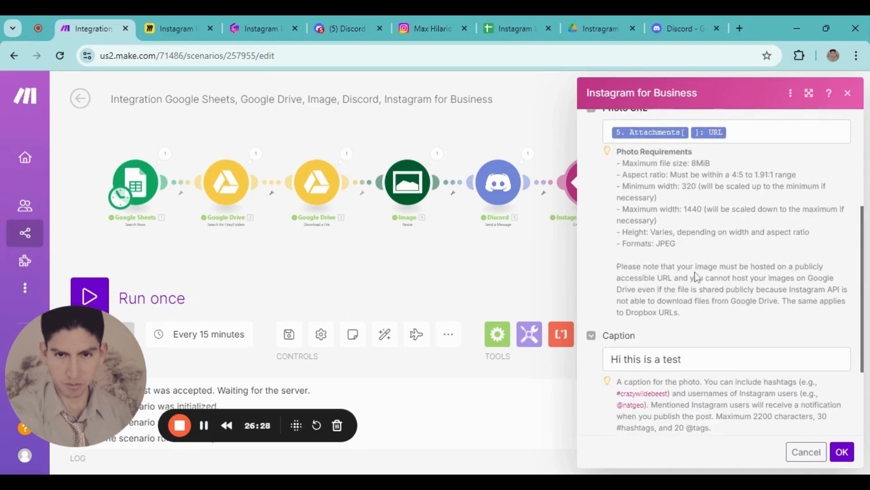
scroll(726, 272, "down", 2)
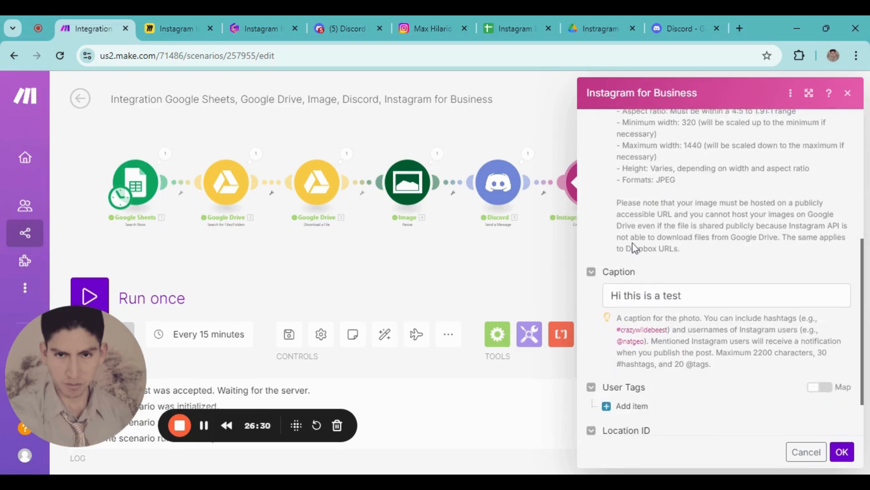
left_click_drag(617, 226, 651, 226)
left_click(651, 227)
left_click_drag(808, 214, 822, 214)
left_click_drag(616, 226, 675, 249)
left_click(674, 249)
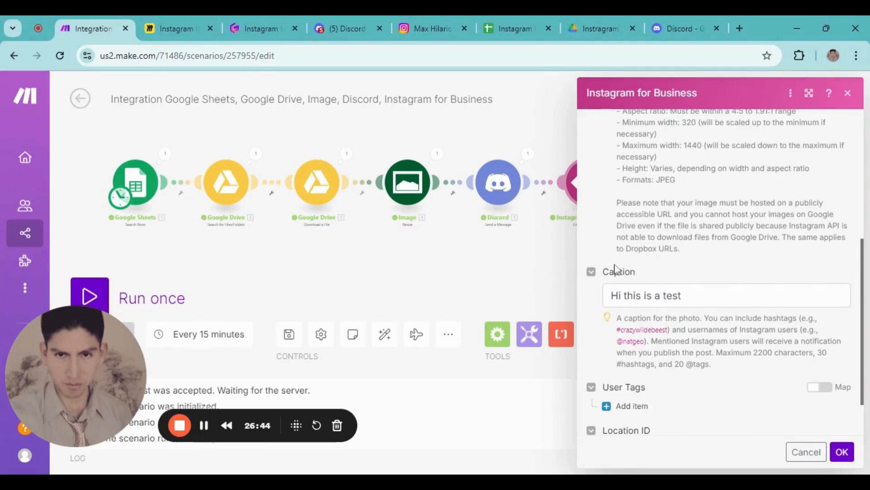
left_click(842, 451)
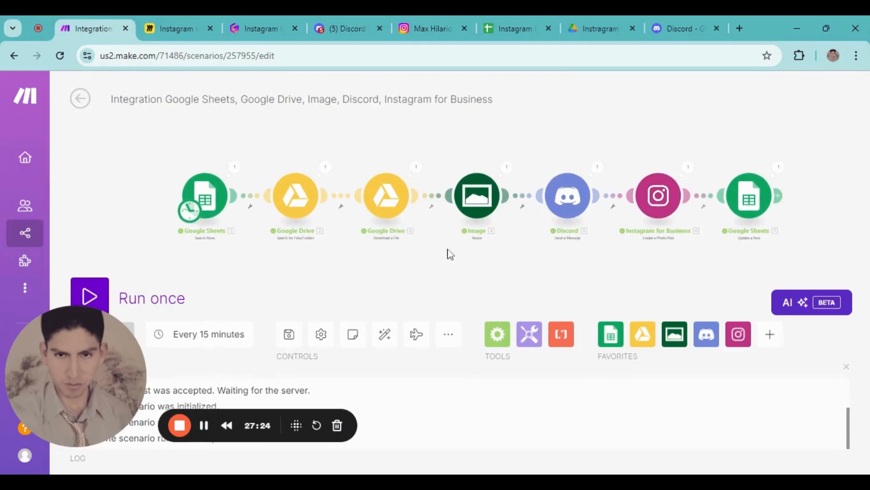
Step: Switch to the "What do you need?" checklist in the Instagram Images Automation presentation in Gamma
left_click_drag(505, 266, 478, 257)
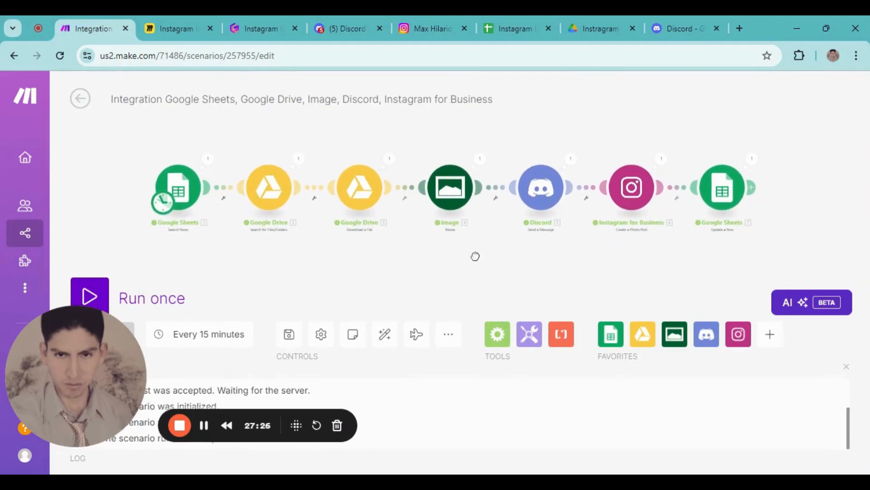
left_click(277, 30)
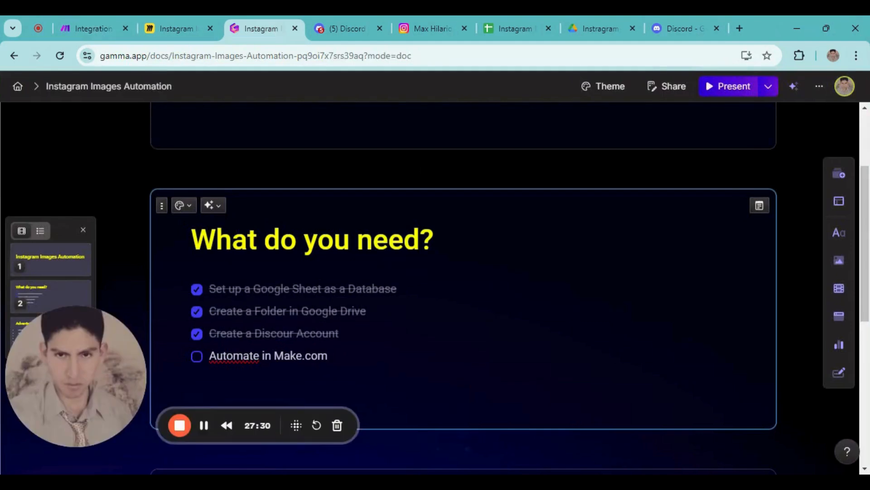